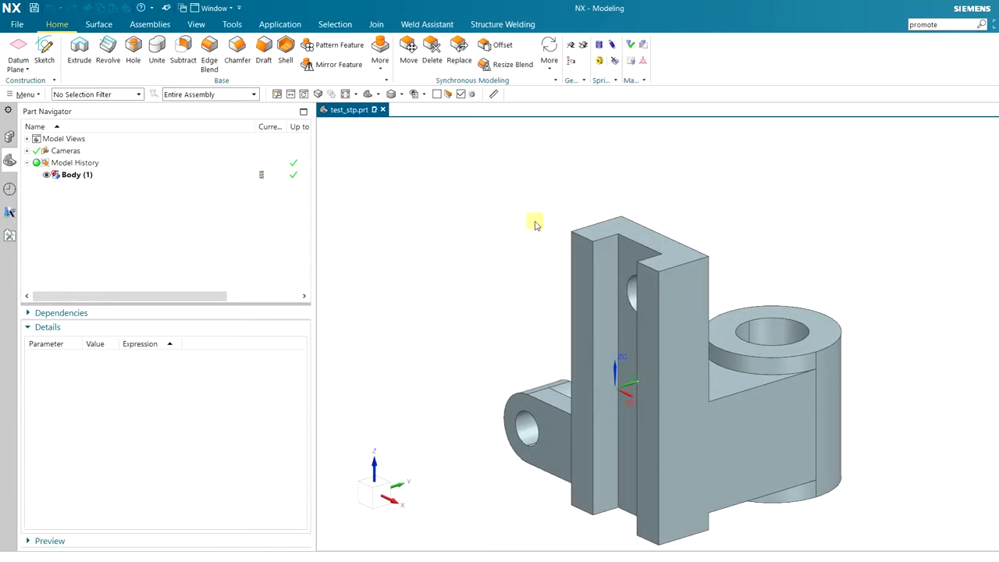
Examine the imported bracket body from several sides and check its model history and assembly structure
middle_drag(486, 238, 471, 297)
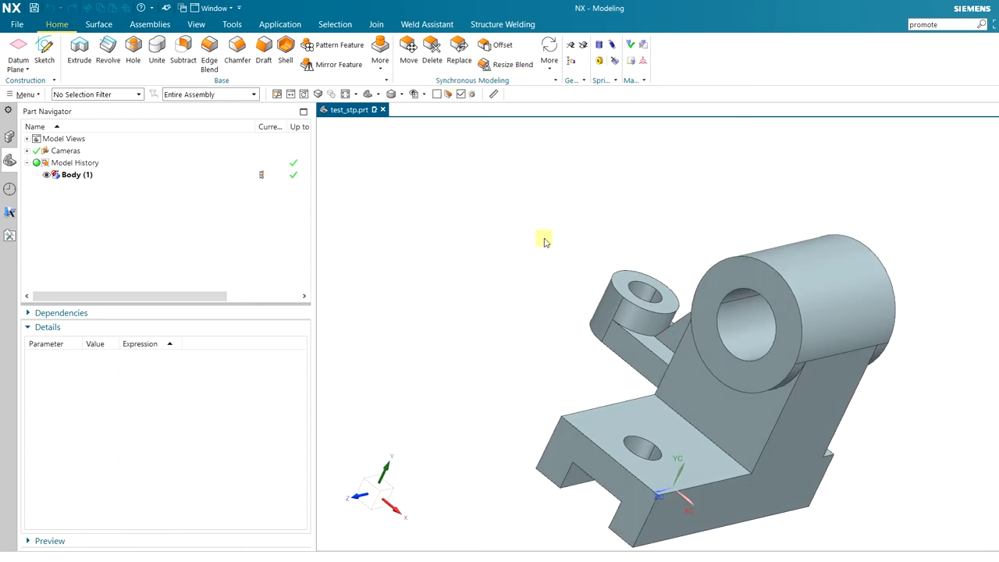
middle_drag(538, 340, 562, 301)
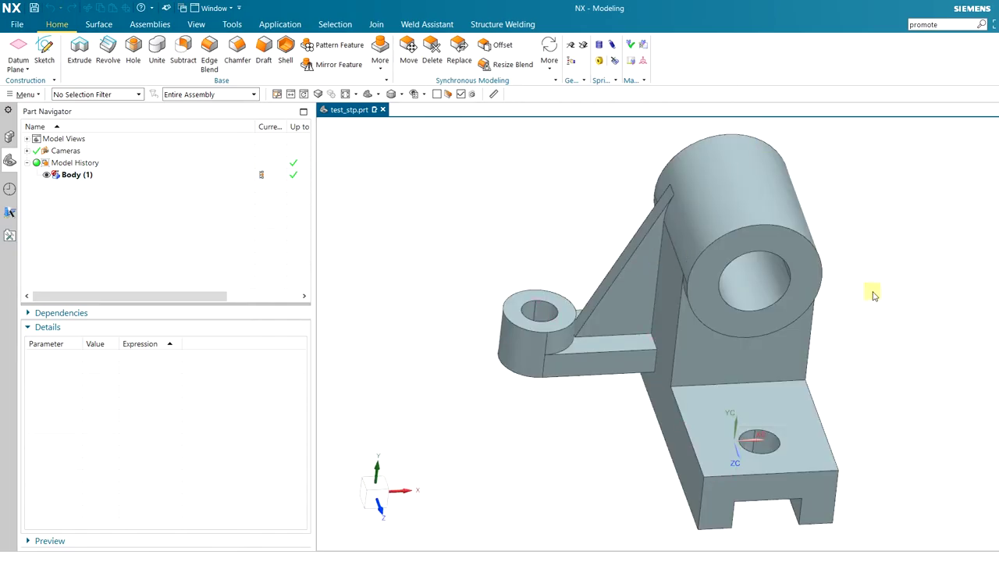
scroll(864, 304, down, 2)
scroll(955, 361, up, 4)
scroll(894, 337, down, 2)
scroll(585, 174, down, 1)
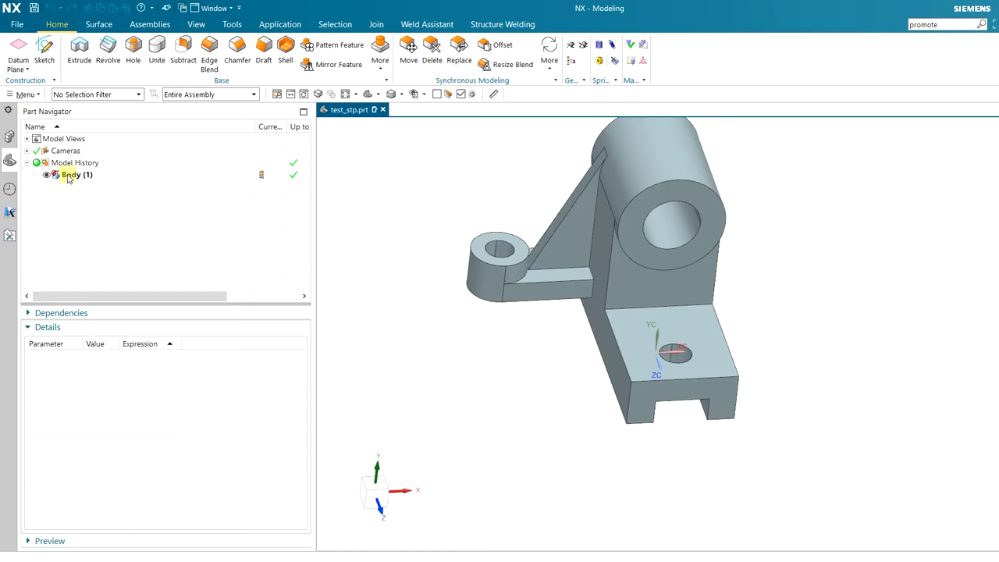
click(9, 136)
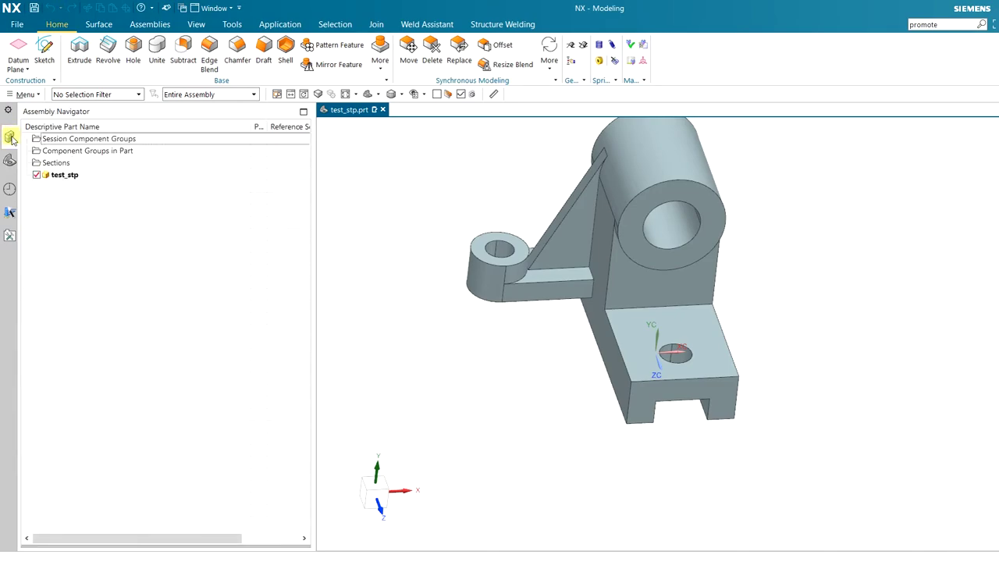
click(9, 160)
middle_drag(413, 214, 758, 292)
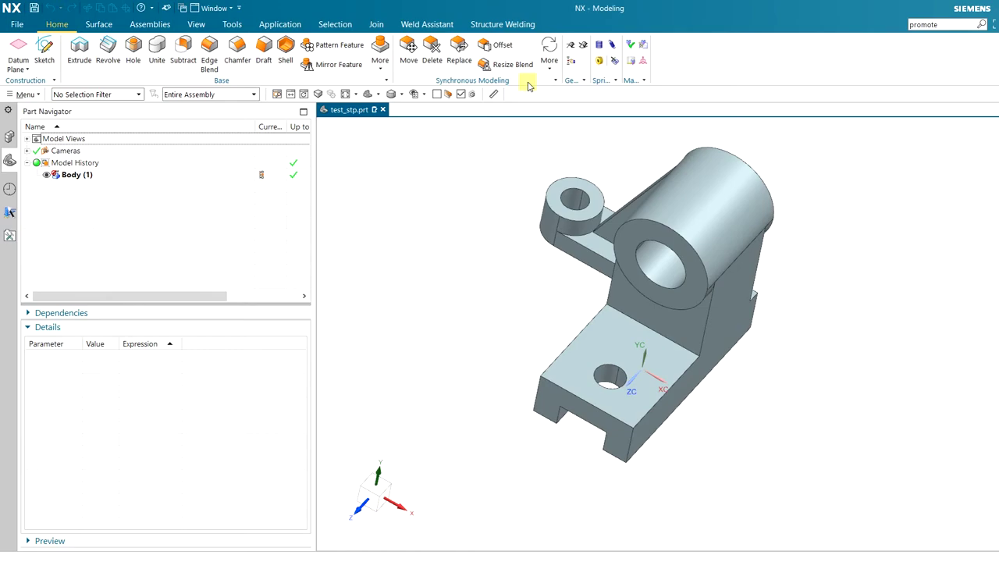
middle_drag(616, 169, 598, 149)
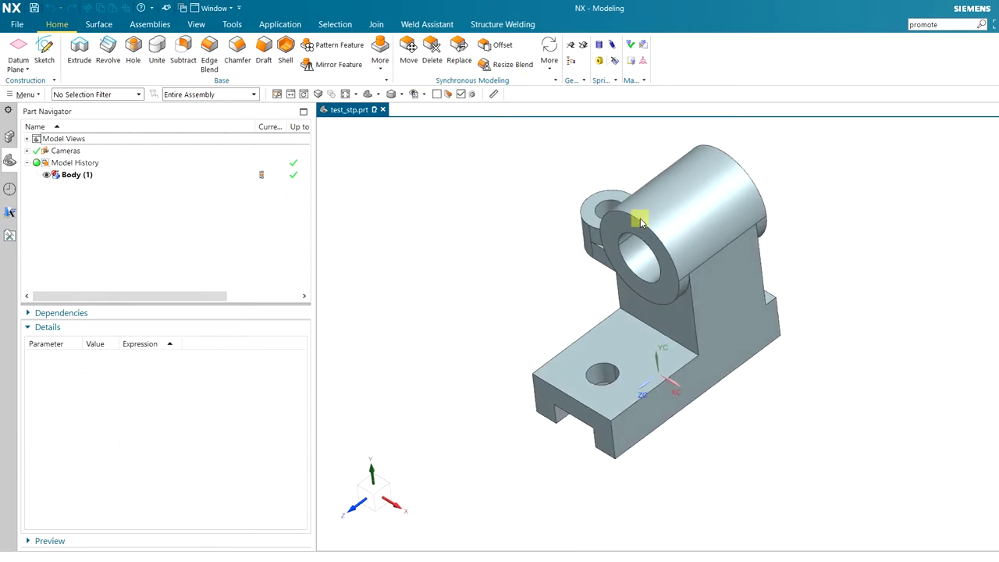
Move the large cylinder's ring-shaped front face outward by 4 in with Move Face, keeping the angle at 0°
scroll(640, 218, down, 3)
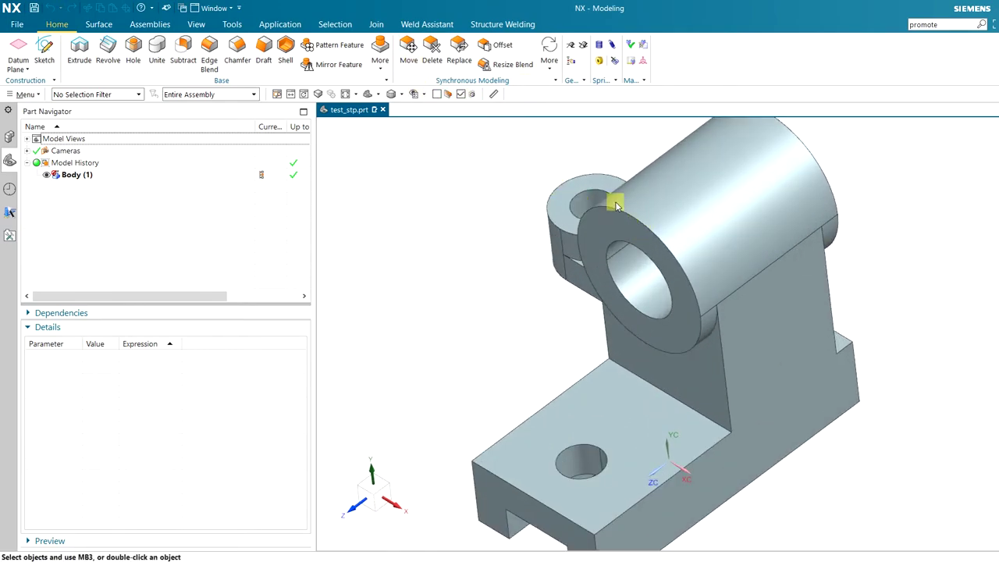
double_click(613, 228)
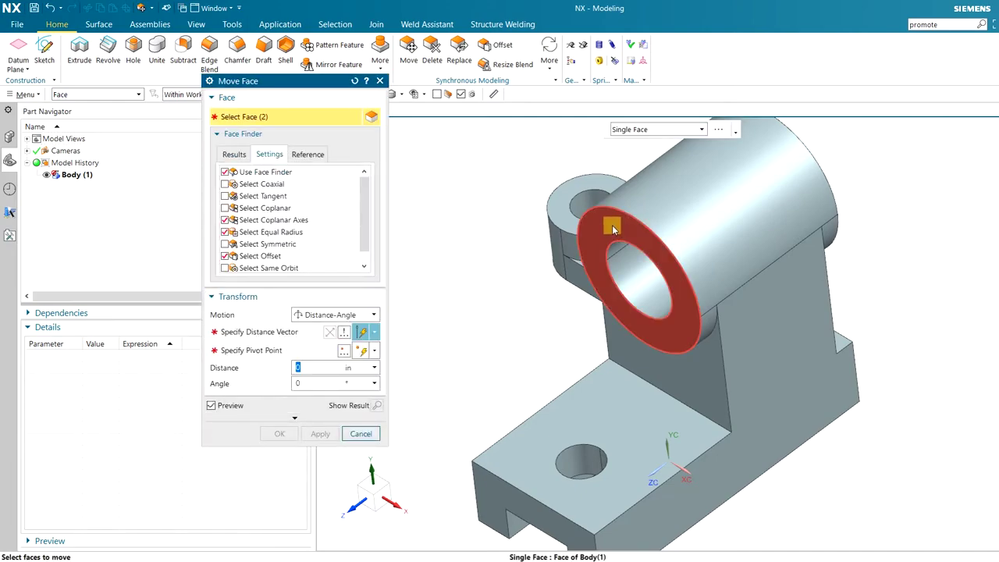
click(612, 228)
mouse_move(585, 246)
mouse_down()
mouse_move(526, 272)
mouse_move(584, 251)
mouse_up()
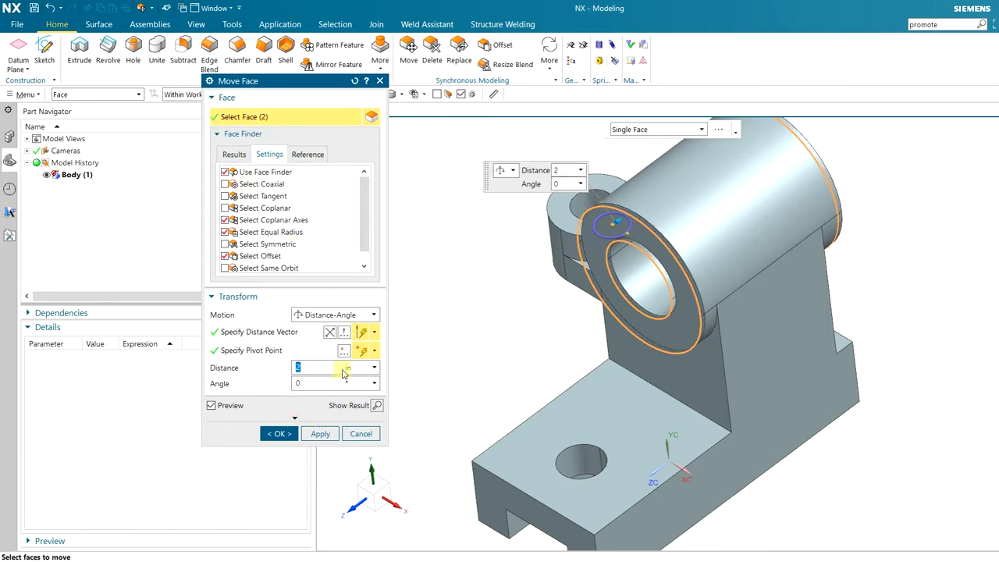
key(Tab)
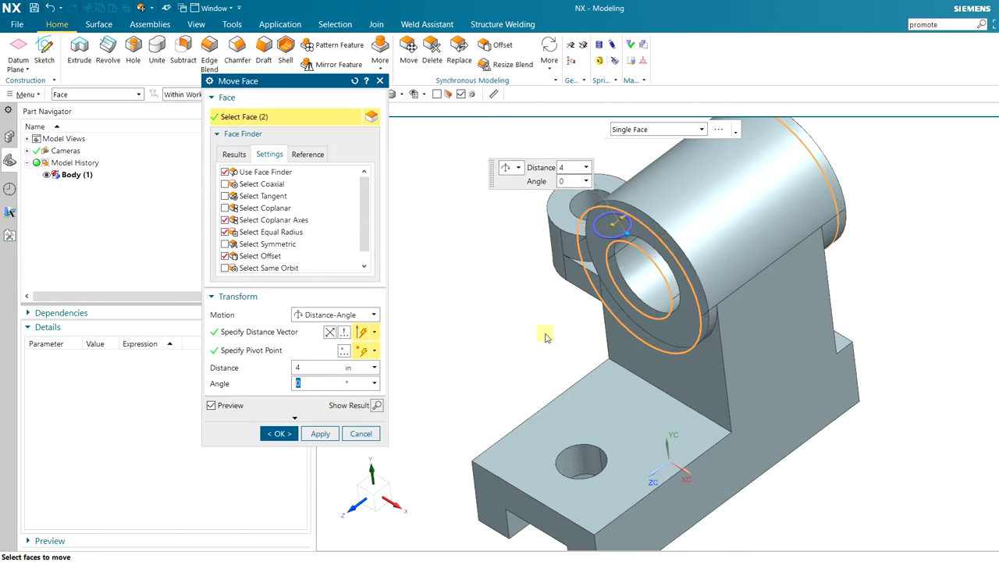
middle_drag(738, 324, 660, 363)
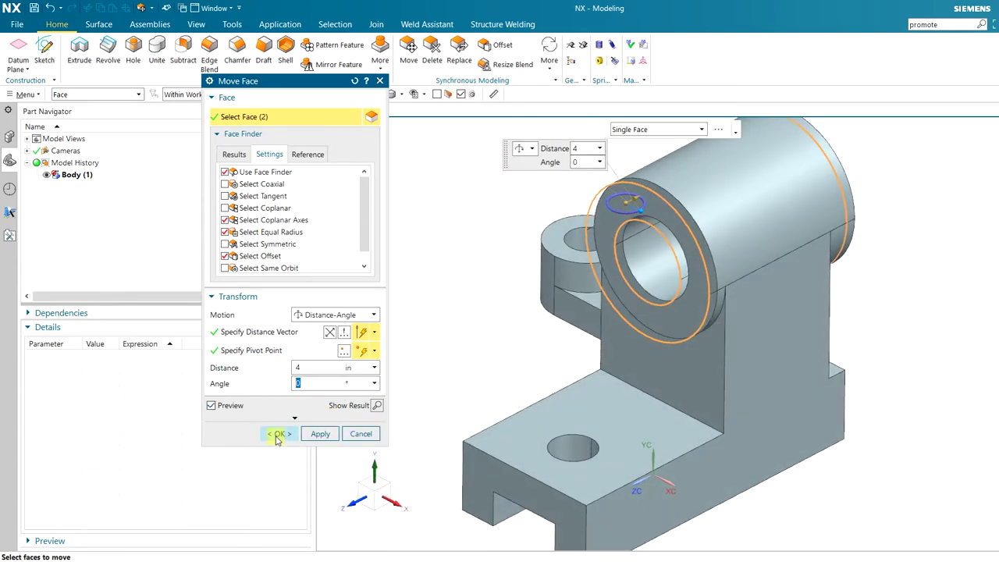
click(279, 433)
Remove the round hole from the bracket's flat base by deleting its two cylindrical faces with Delete Face
middle_drag(865, 214, 513, 201)
middle_drag(437, 134, 485, 219)
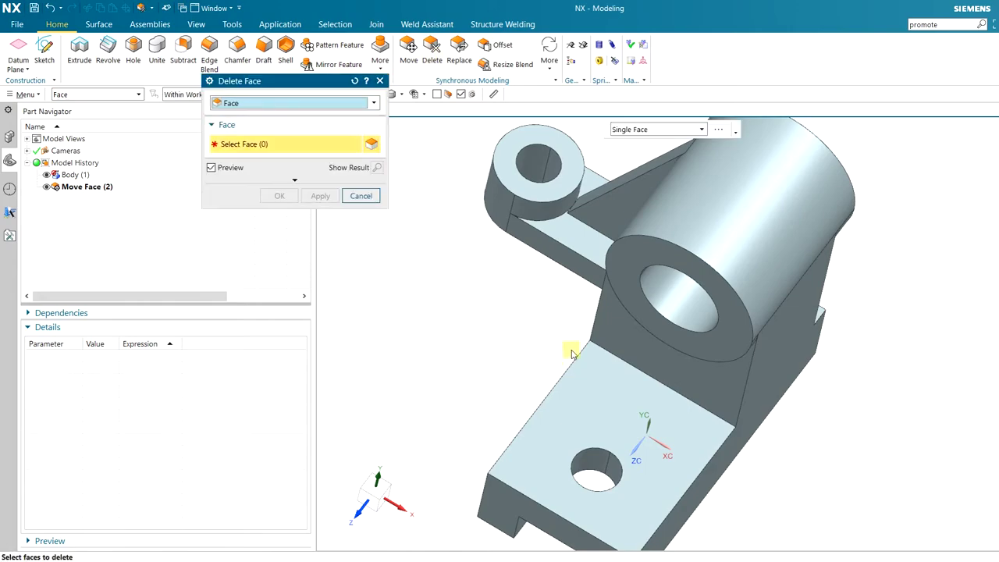
middle_drag(827, 503, 842, 506)
scroll(718, 506, up, 5)
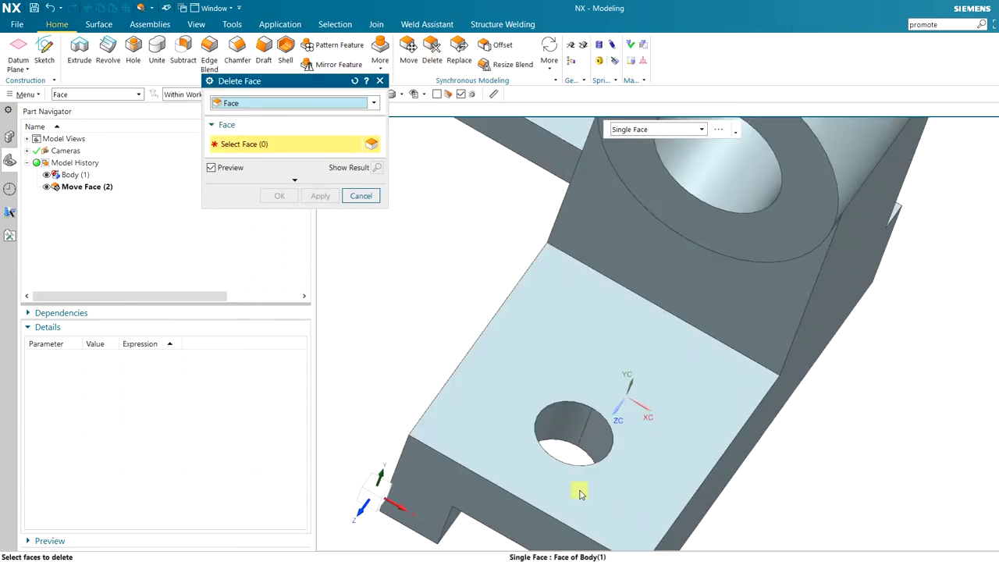
click(567, 425)
click(600, 441)
scroll(698, 503, down, 5)
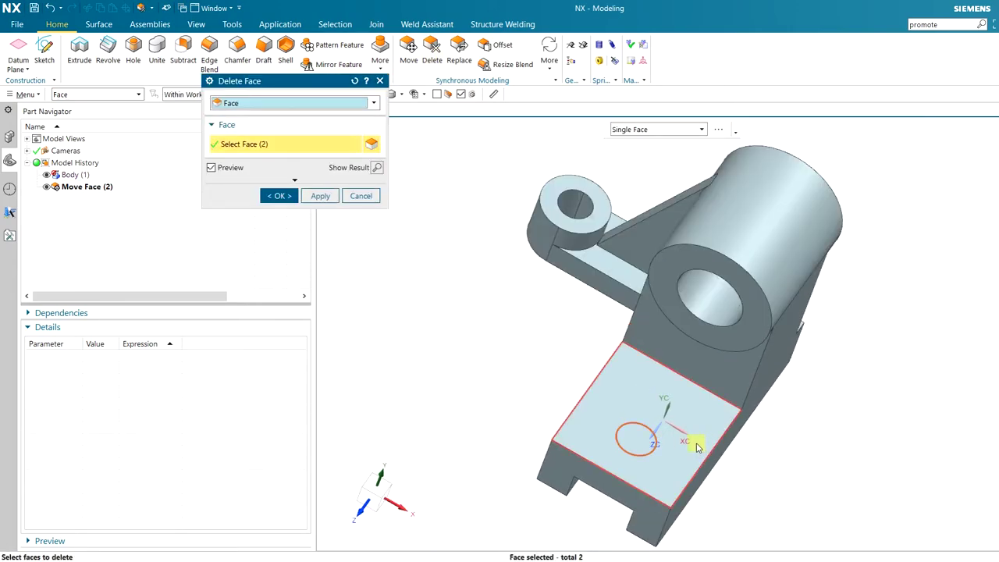
click(279, 195)
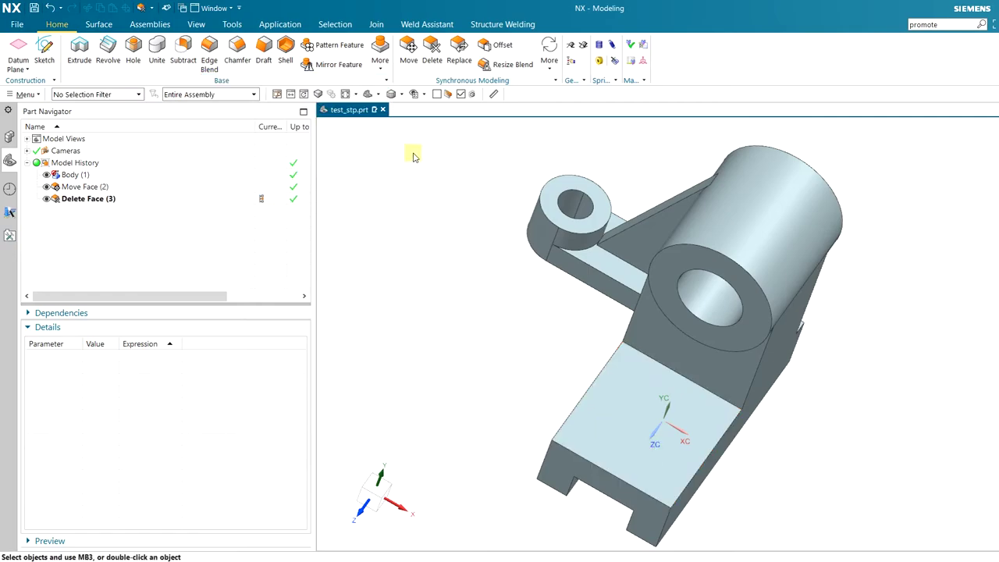
Resize the hole in the small side boss to a diameter of 10 in with Resize Hole
middle_drag(886, 284, 827, 257)
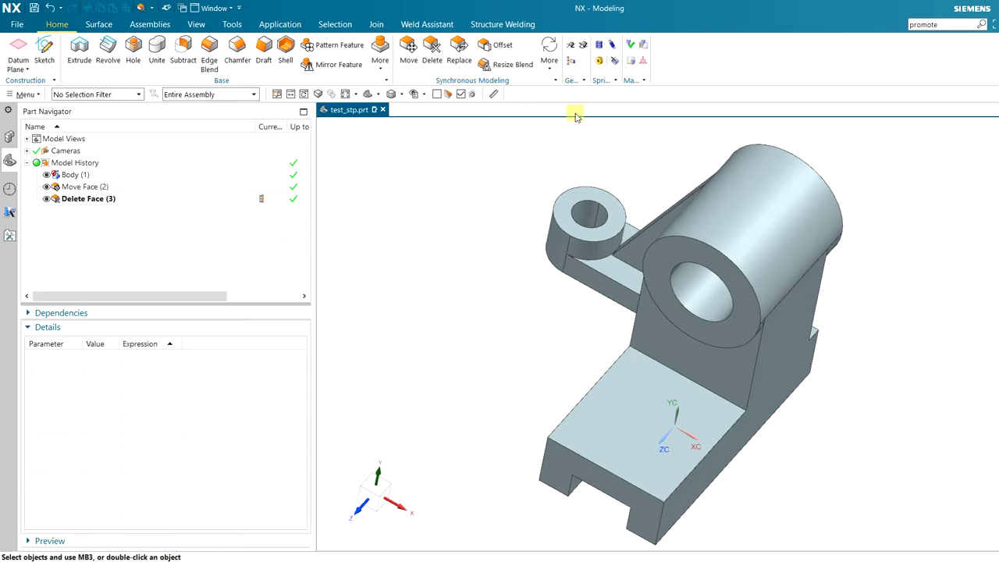
click(554, 73)
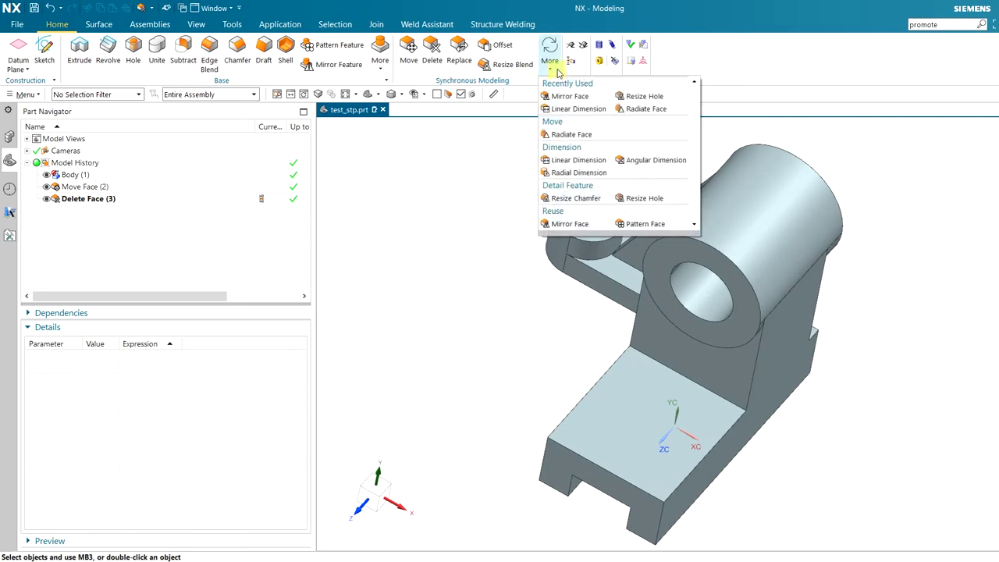
click(506, 69)
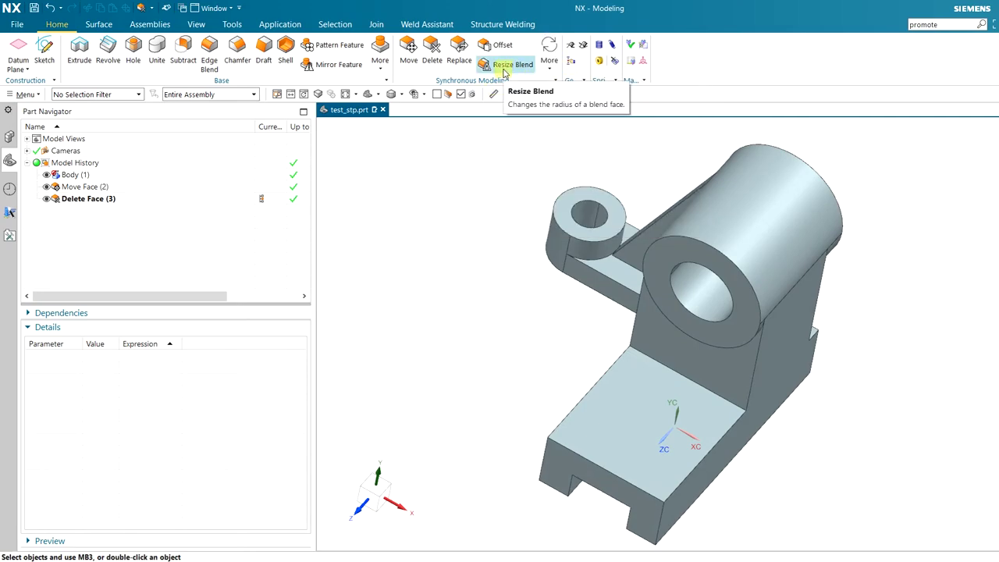
click(551, 52)
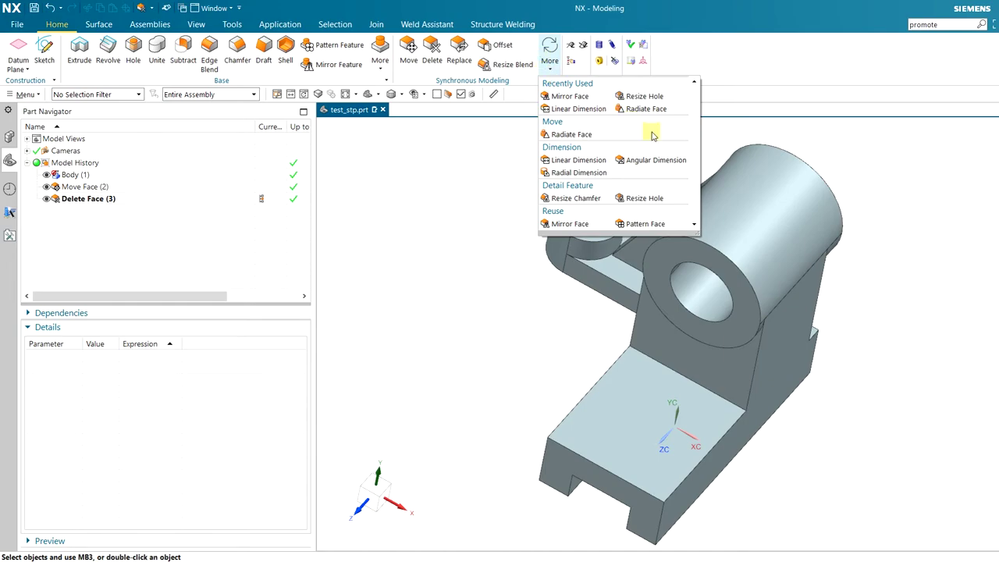
key(Escape)
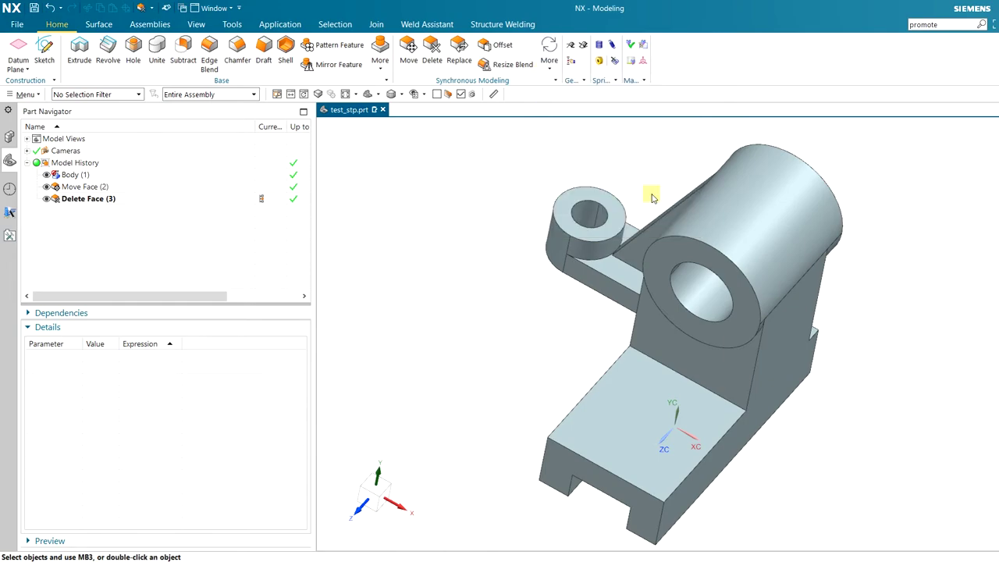
scroll(565, 171, up, 3)
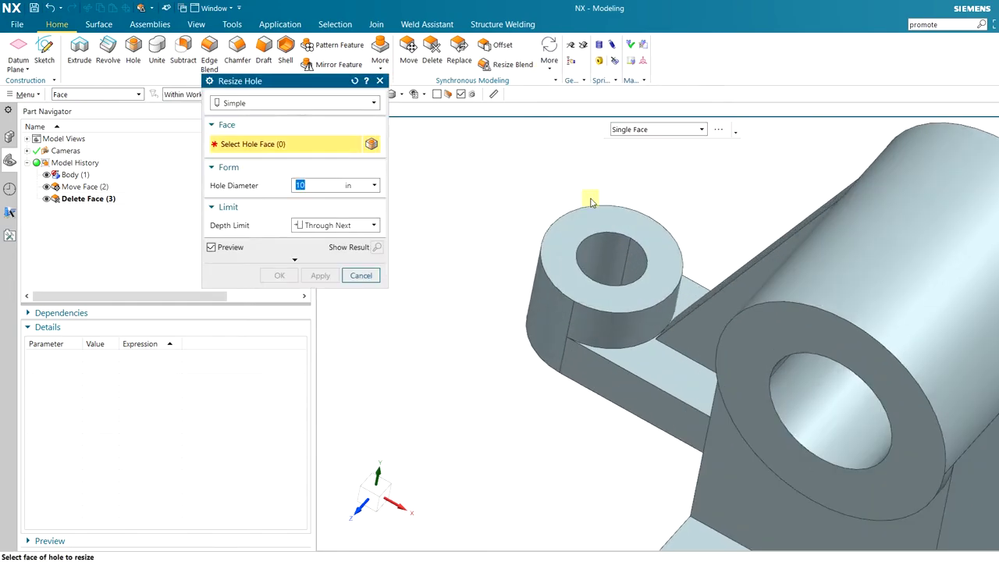
click(621, 263)
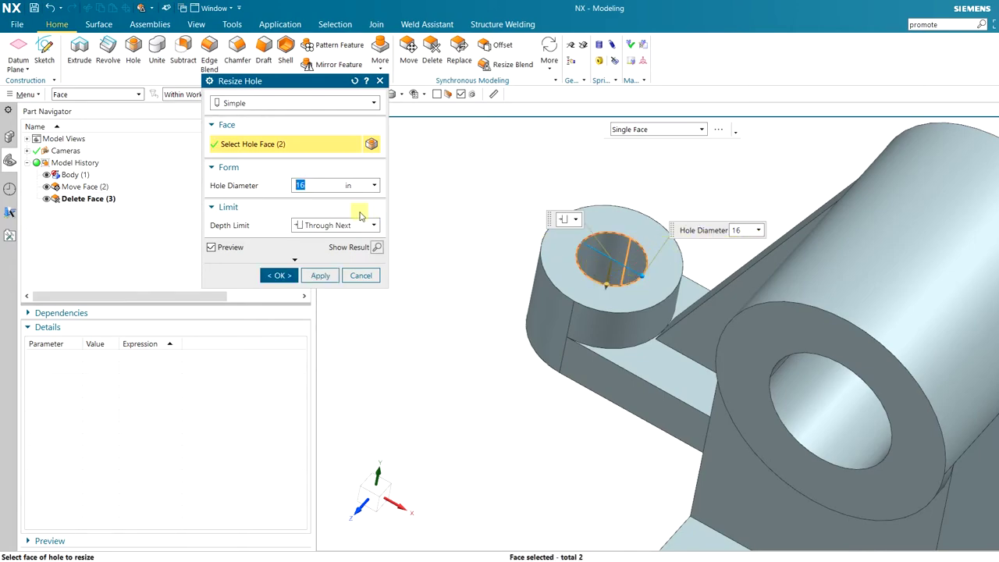
text(10)
key(Tab)
click(272, 269)
middle_drag(374, 278, 695, 252)
scroll(720, 270, down, 5)
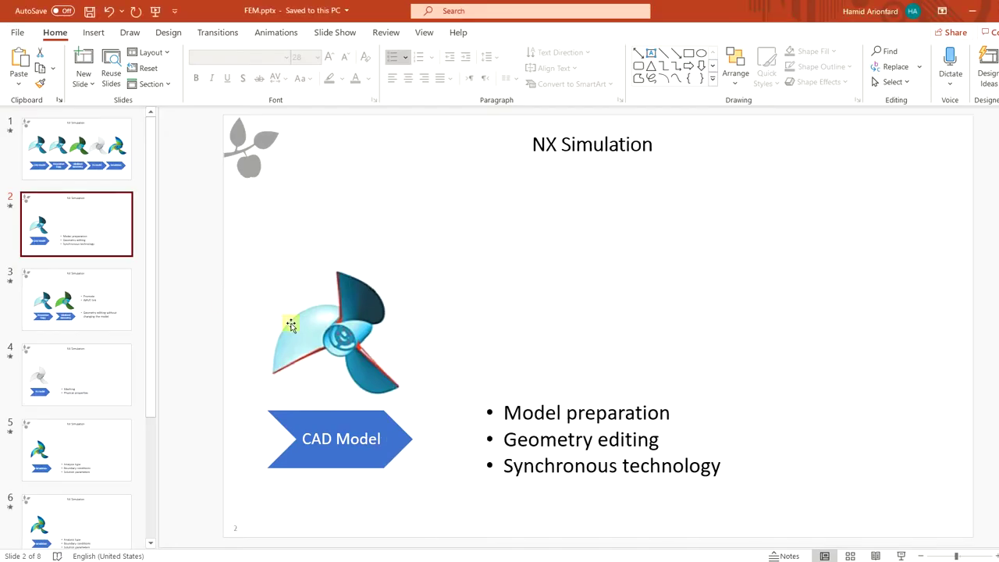
Switch to the FEM.pptx presentation in PowerPoint and show slide 3
click(68, 286)
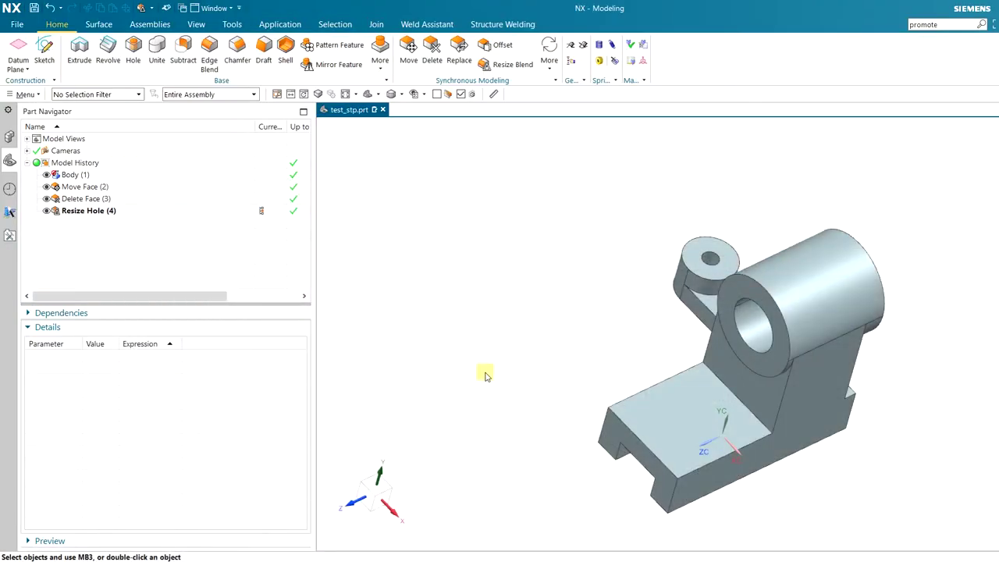
Return to NX and close test_stp.prt without saving the changes
click(383, 112)
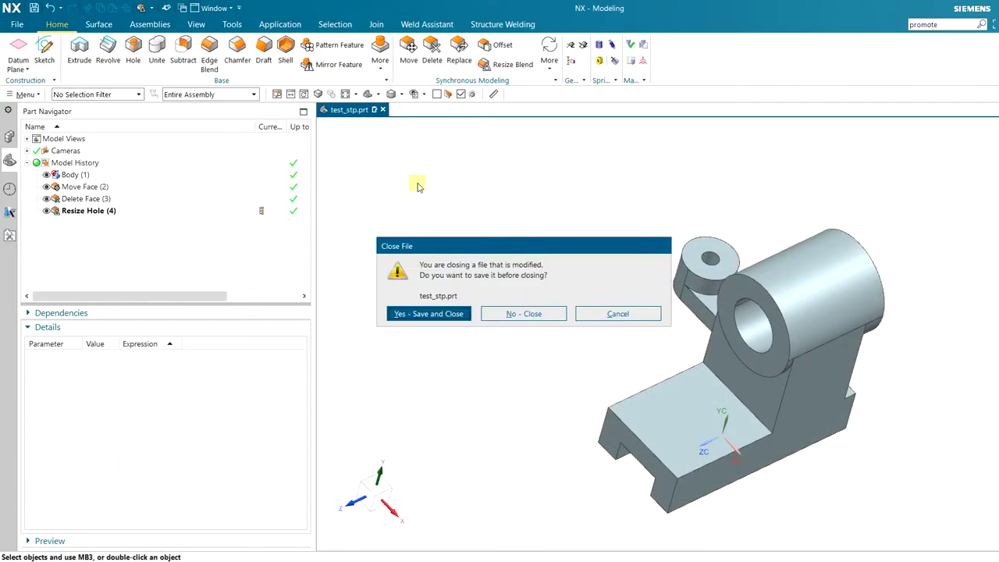
click(517, 313)
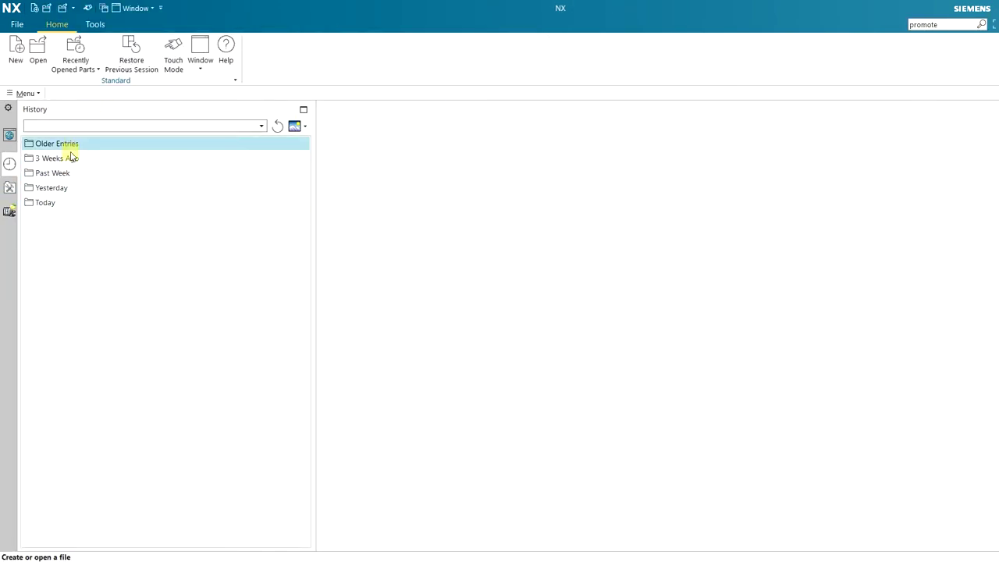
Open the robot arm assembly Arm_asm.prt from today's entries in the file history
click(64, 188)
click(55, 173)
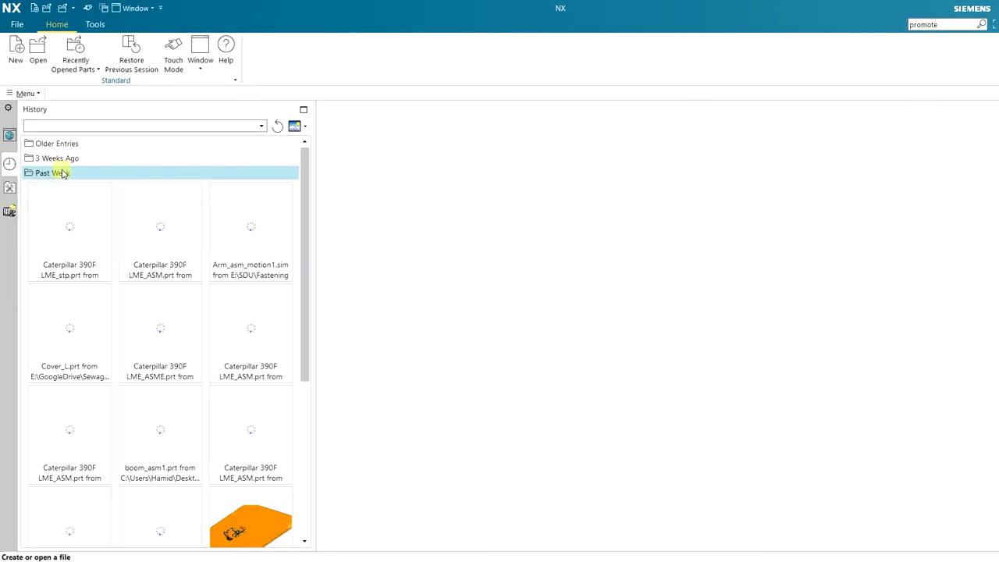
click(55, 172)
click(44, 202)
click(164, 249)
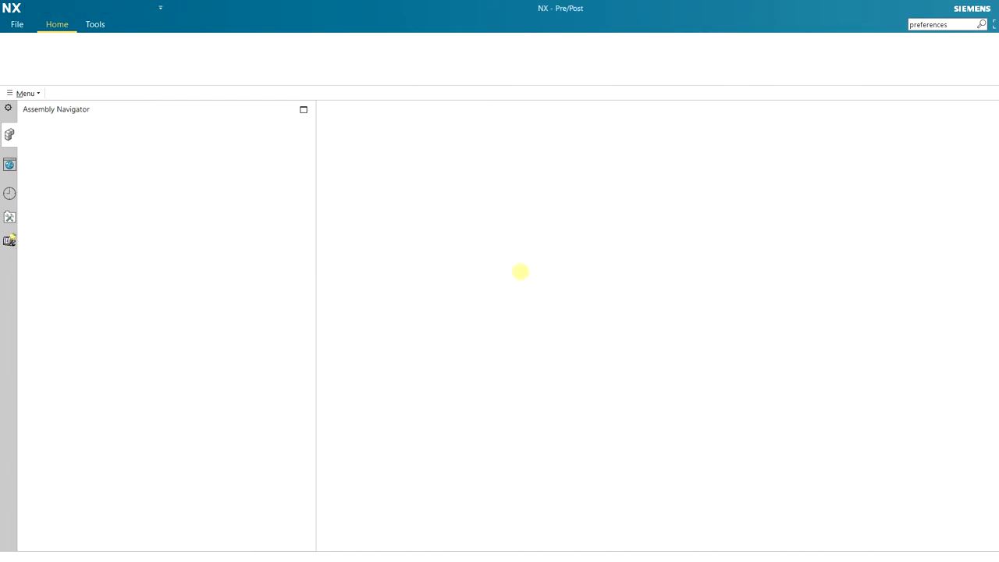
Switch the arm assembly from the Pre/Post application to Modeling
middle_drag(718, 343, 647, 341)
click(308, 25)
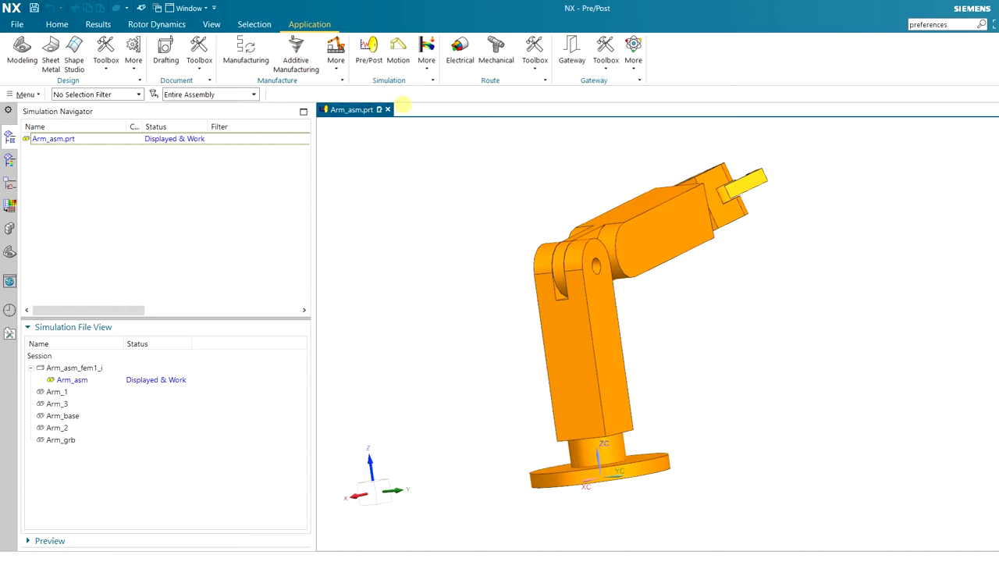
click(21, 48)
Select the Arm_1 component of the assembly and open it in its own window
mouse_move(465, 240)
middle_down()
mouse_move(442, 225)
mouse_move(471, 252)
middle_up()
click(624, 359)
middle_drag(780, 421, 823, 380)
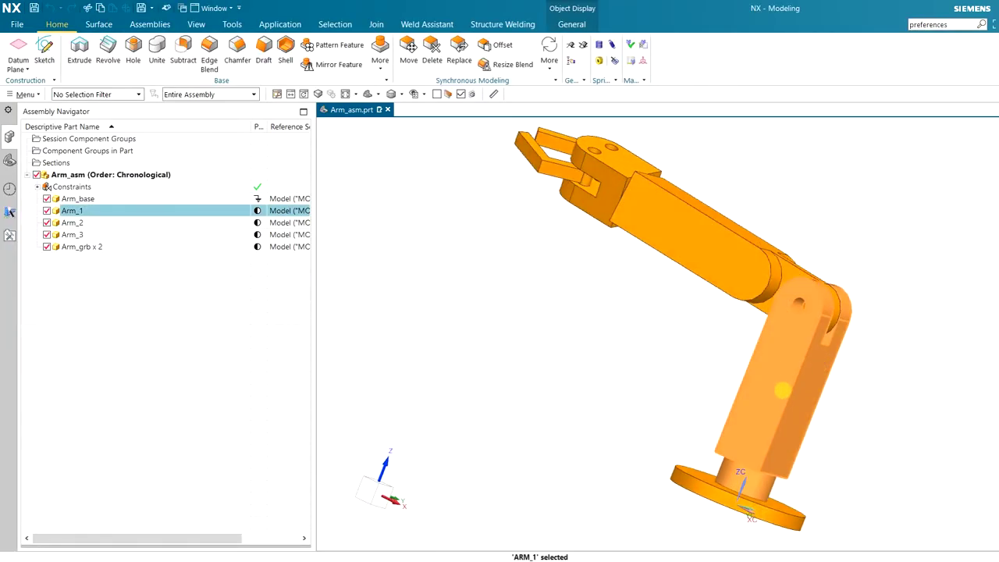
right_click(71, 211)
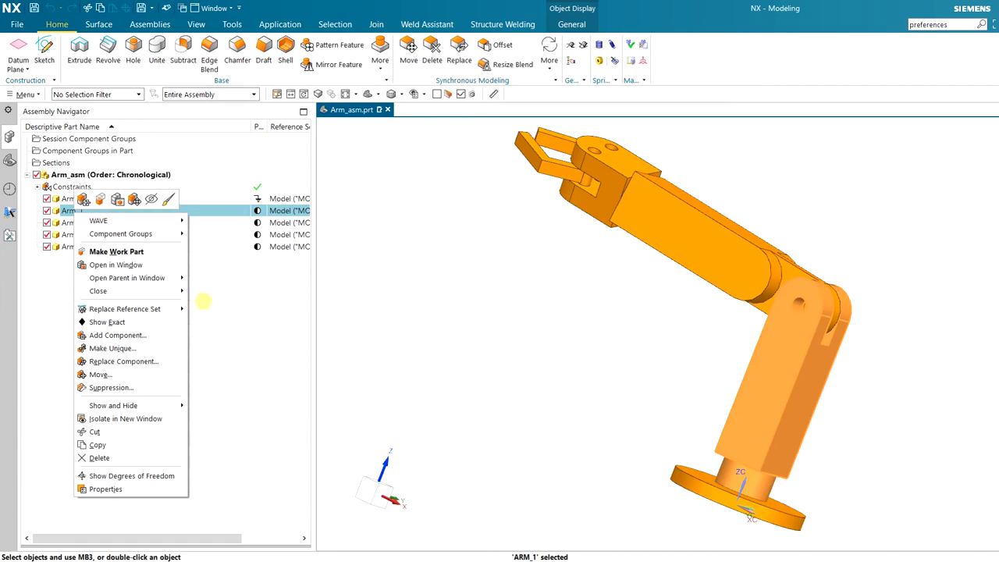
click(153, 265)
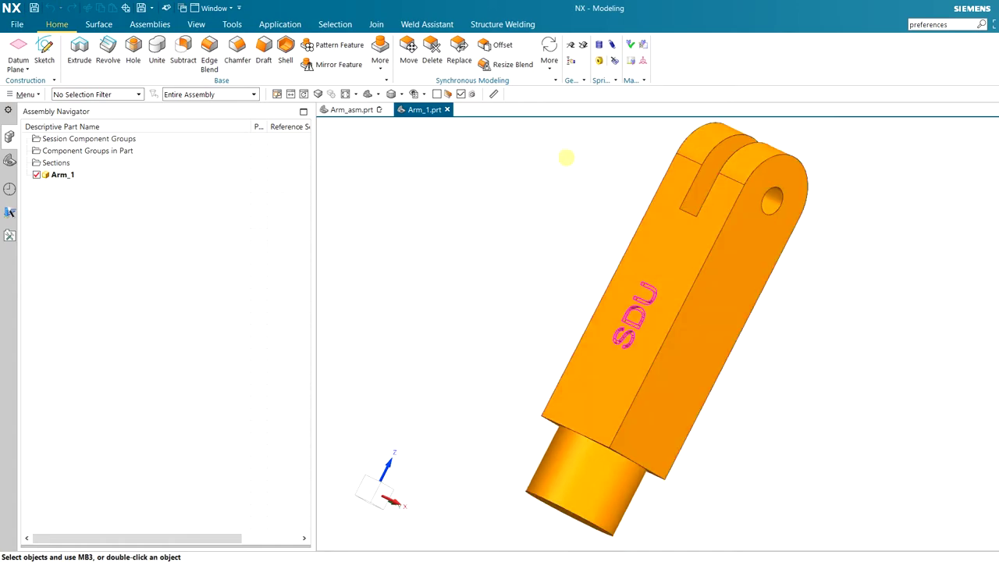
Save the Arm_1 part and start the Pre/Post application for it
middle_drag(665, 328, 731, 309)
key(ctrl+s)
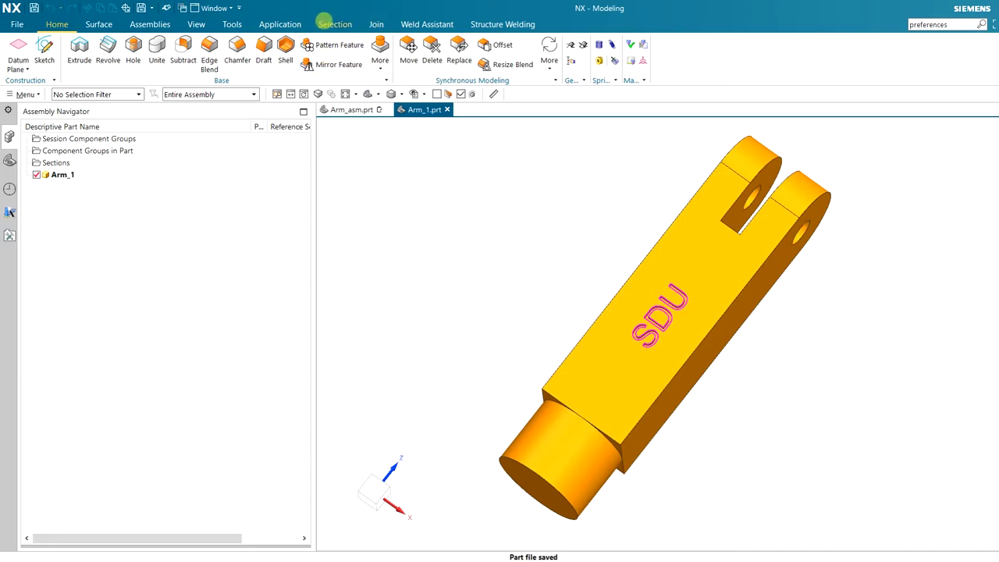
click(282, 25)
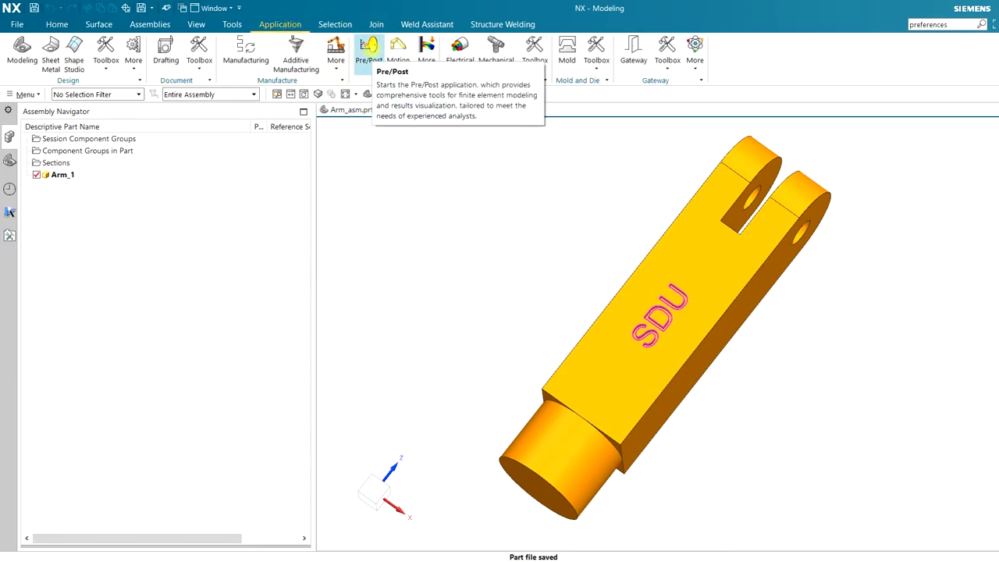
click(370, 45)
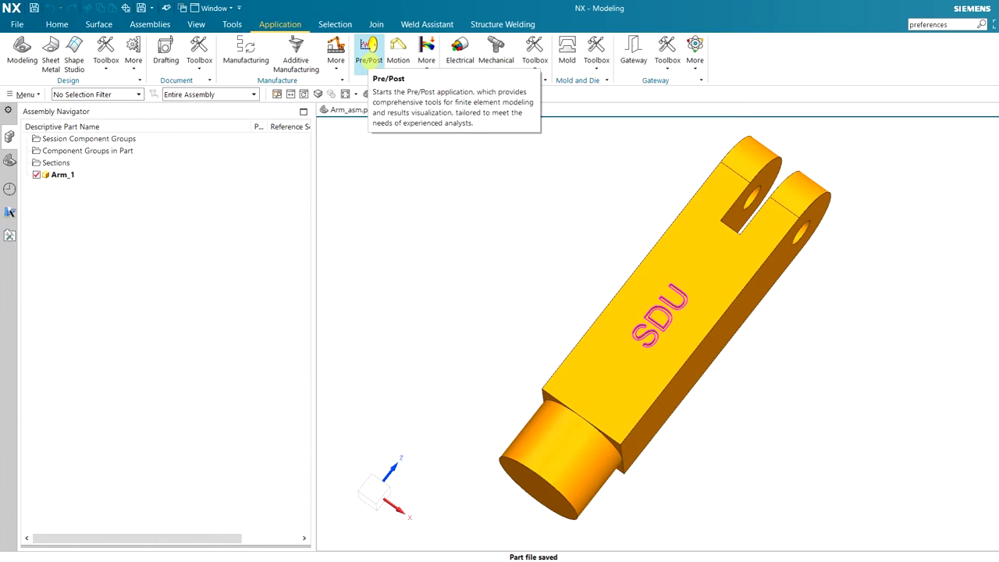
Switch the Arm_1 part from Modeling to the Pre/Post application
click(426, 62)
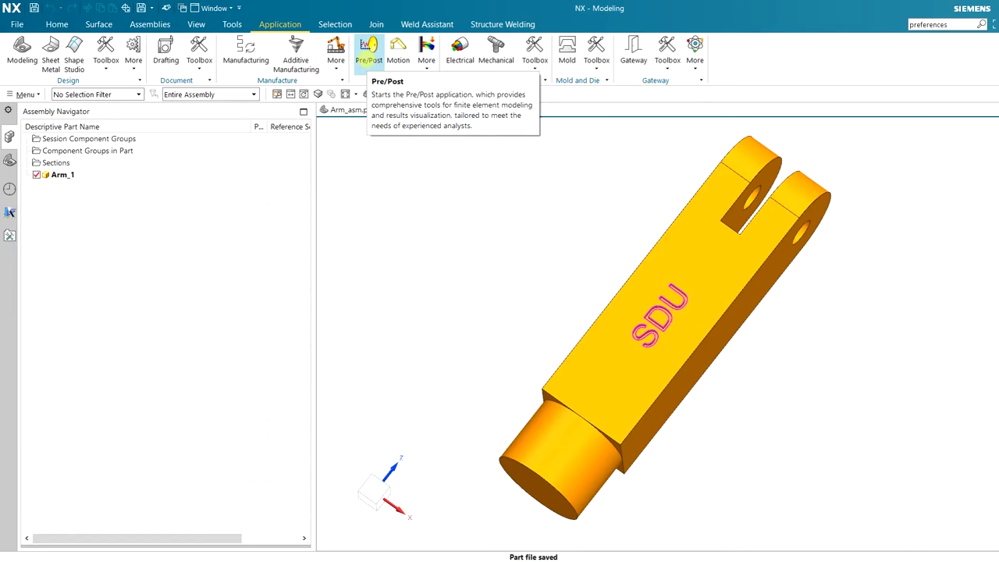
click(426, 53)
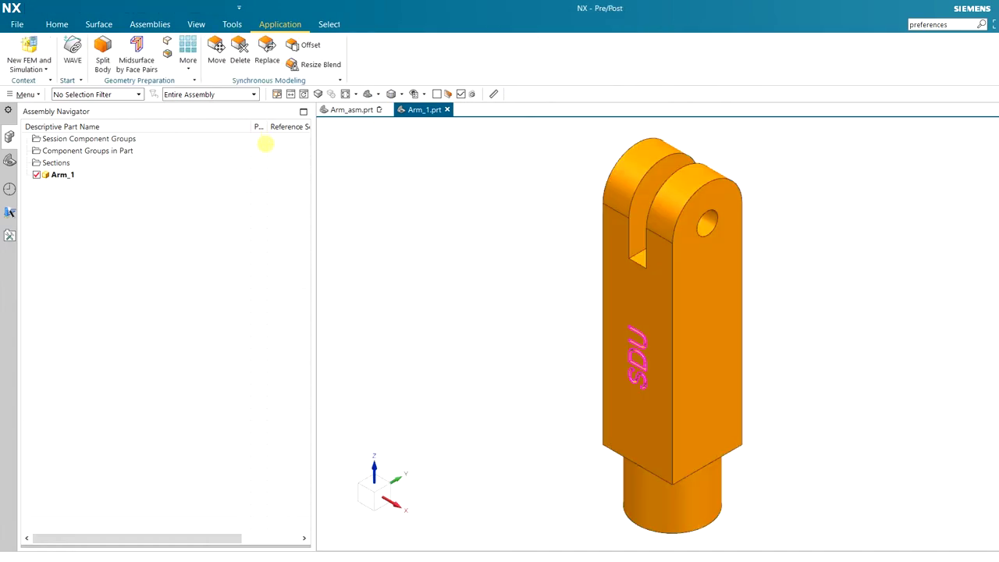
Examine the engraved SDU text on the arm's flat face from several angles and distances
middle_drag(548, 270, 505, 204)
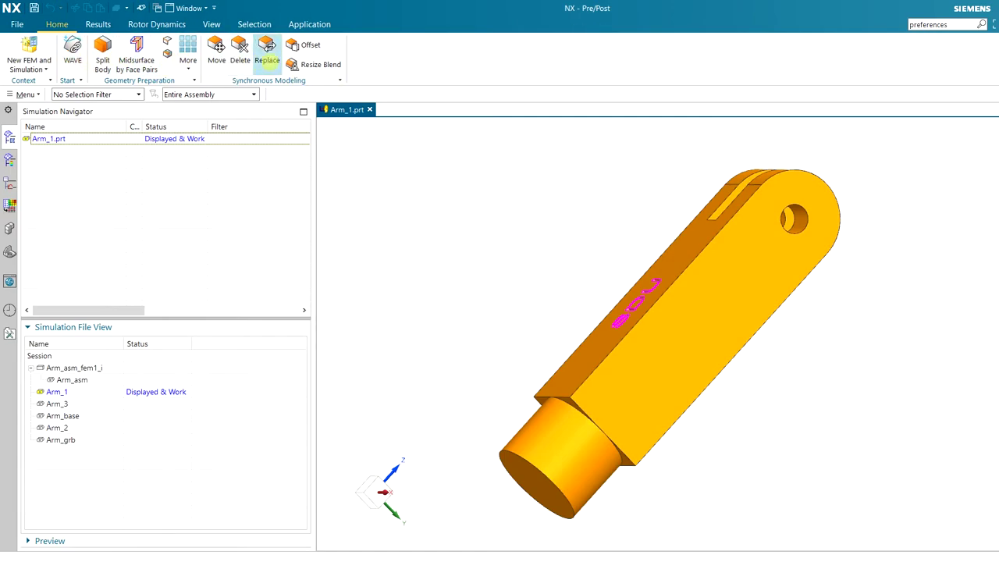
middle_drag(588, 256, 611, 267)
scroll(686, 339, up, 3)
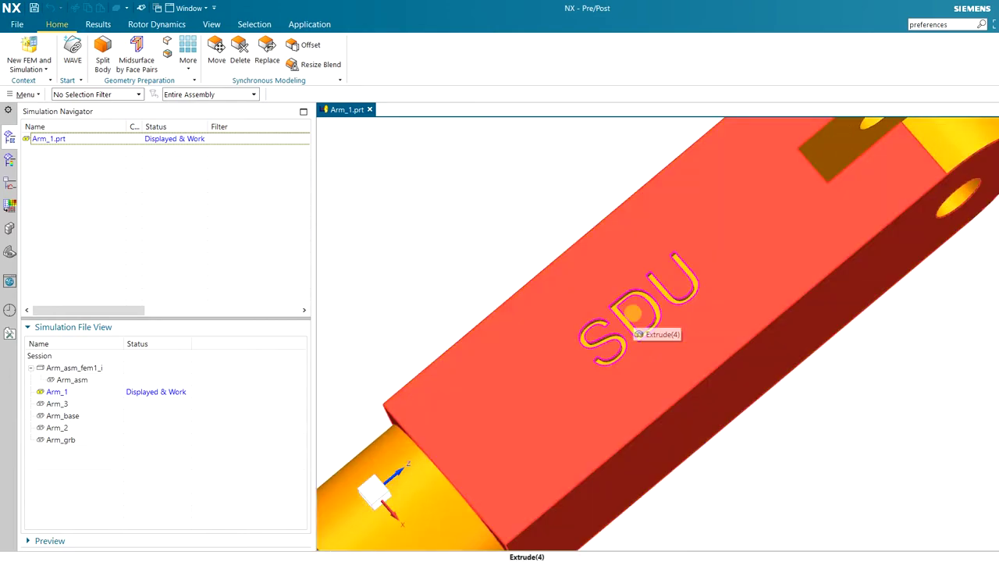
scroll(636, 312, down, 3)
scroll(635, 312, up, 3)
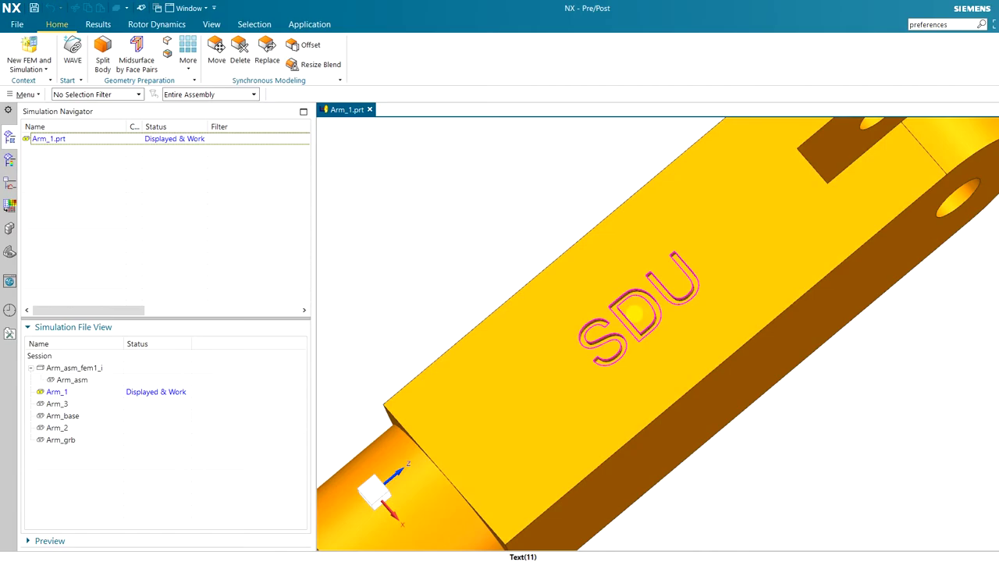
mouse_move(869, 384)
middle_down()
mouse_move(861, 358)
mouse_move(921, 326)
mouse_move(872, 367)
mouse_move(871, 396)
middle_up()
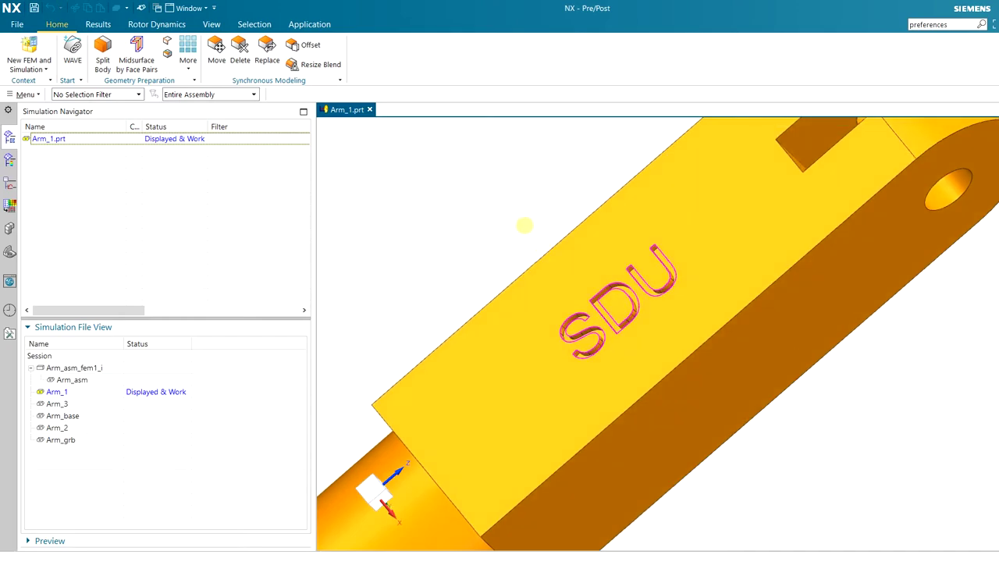
middle_drag(525, 201, 538, 191)
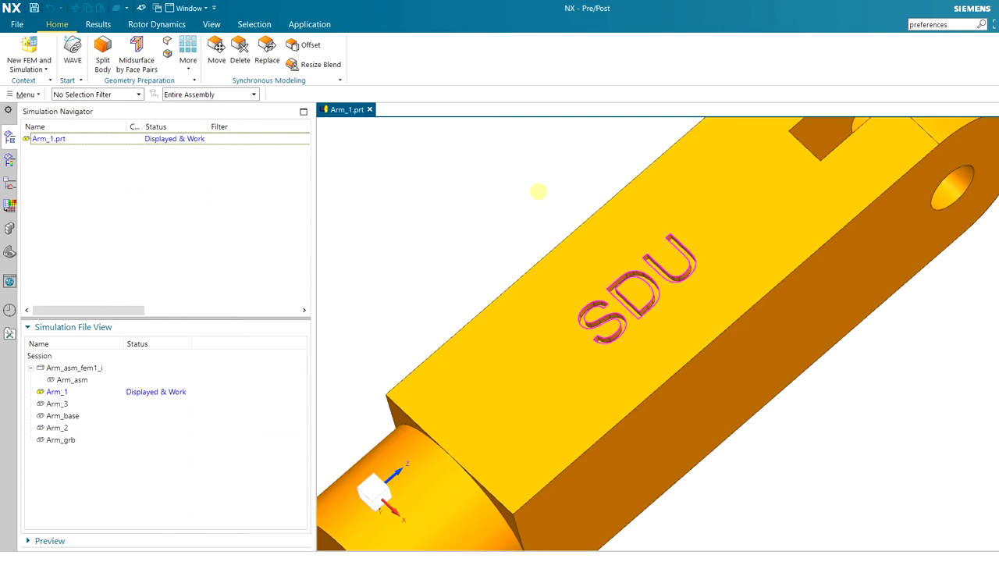
scroll(539, 208, down, 5)
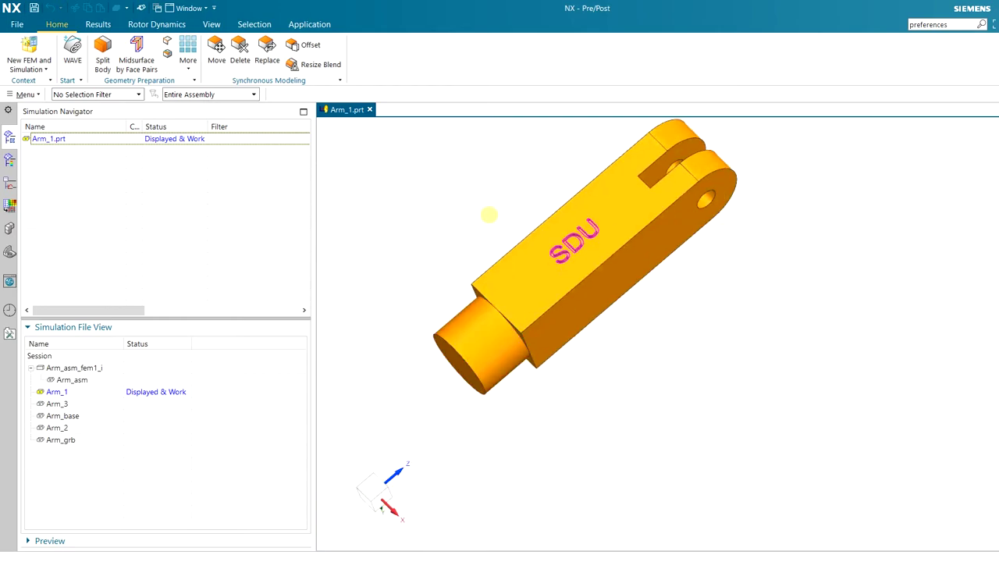
scroll(489, 216, up, 4)
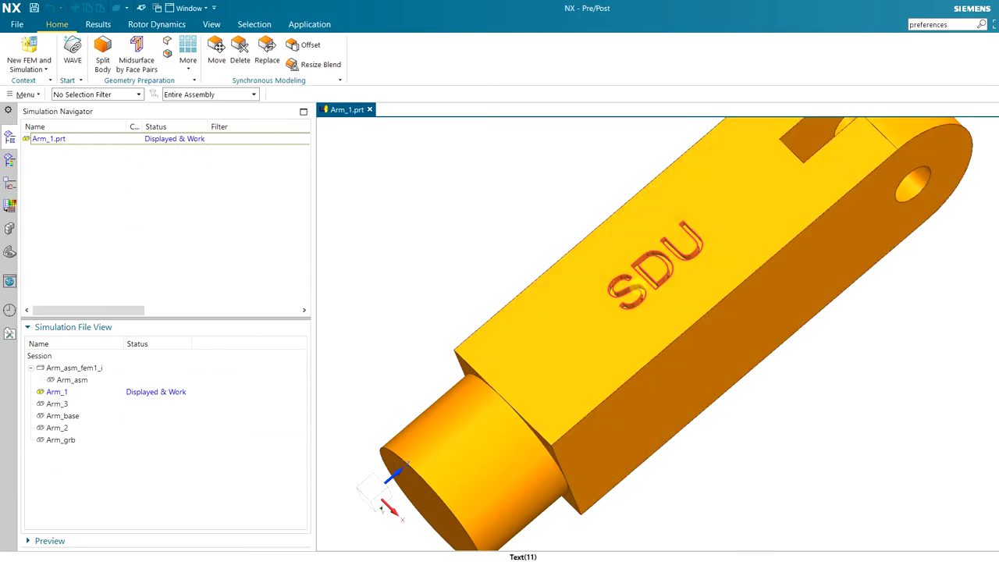
middle_drag(899, 352, 880, 341)
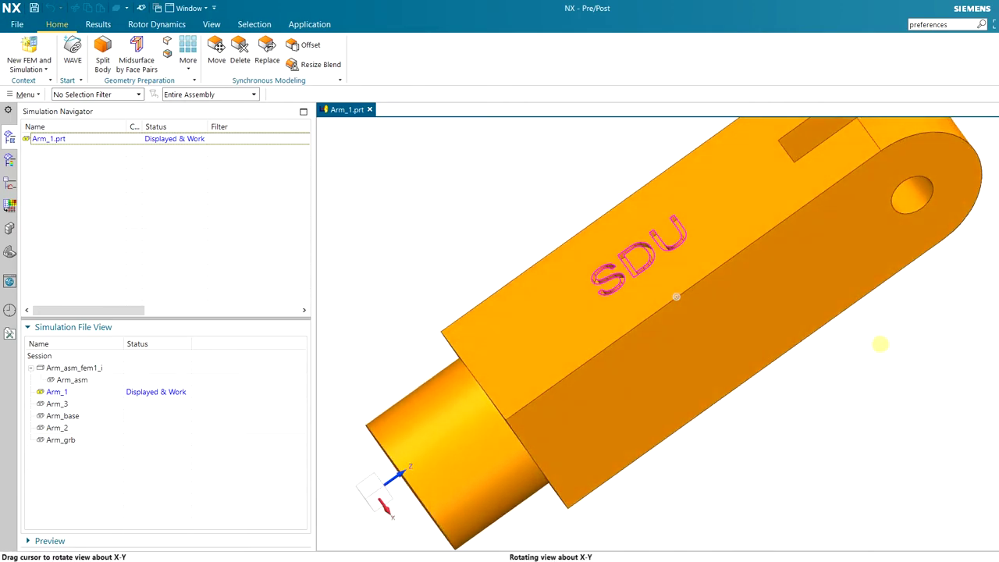
scroll(635, 248, up, 3)
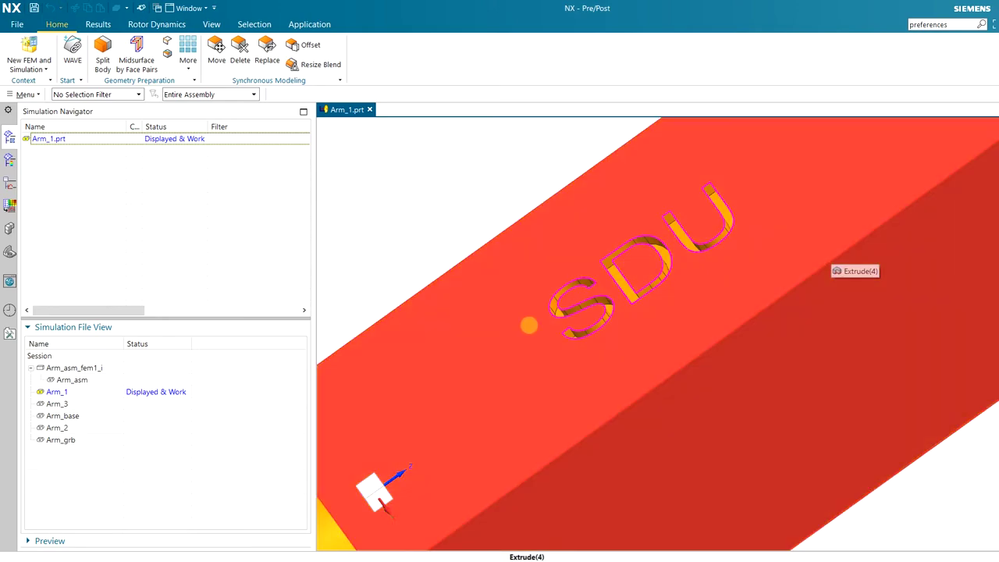
scroll(529, 325, down, 3)
scroll(563, 282, up, 3)
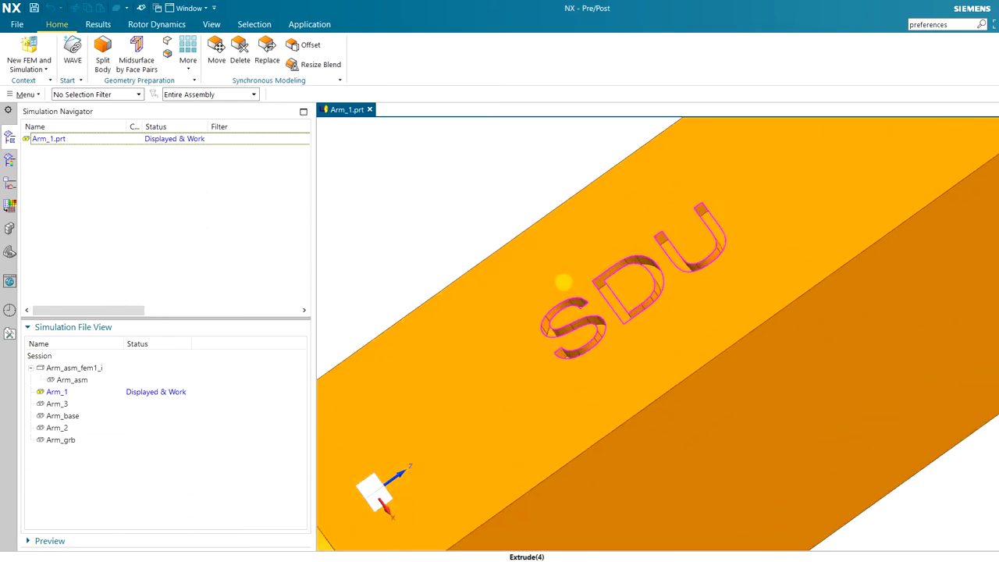
scroll(566, 288, down, 3)
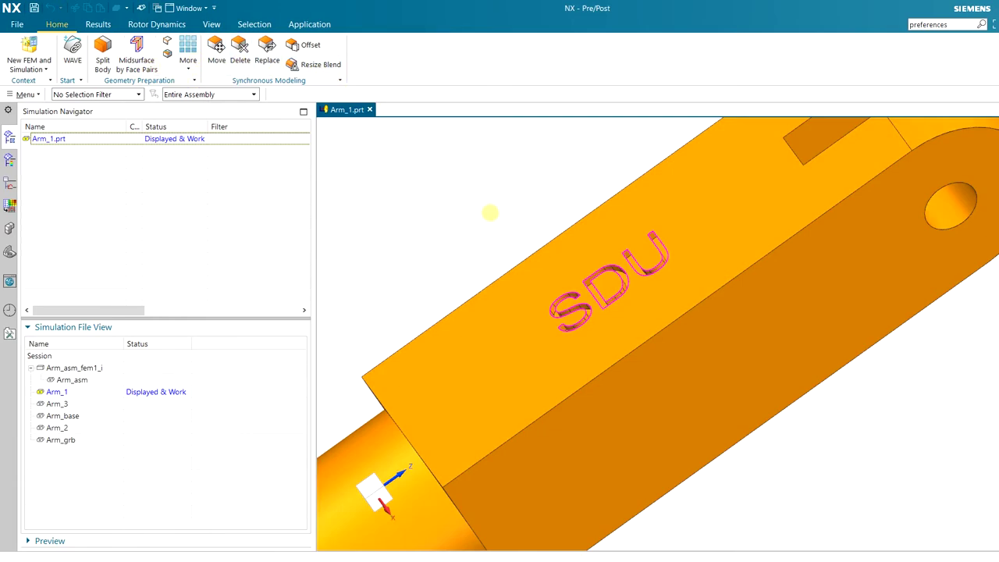
middle_drag(463, 218, 505, 210)
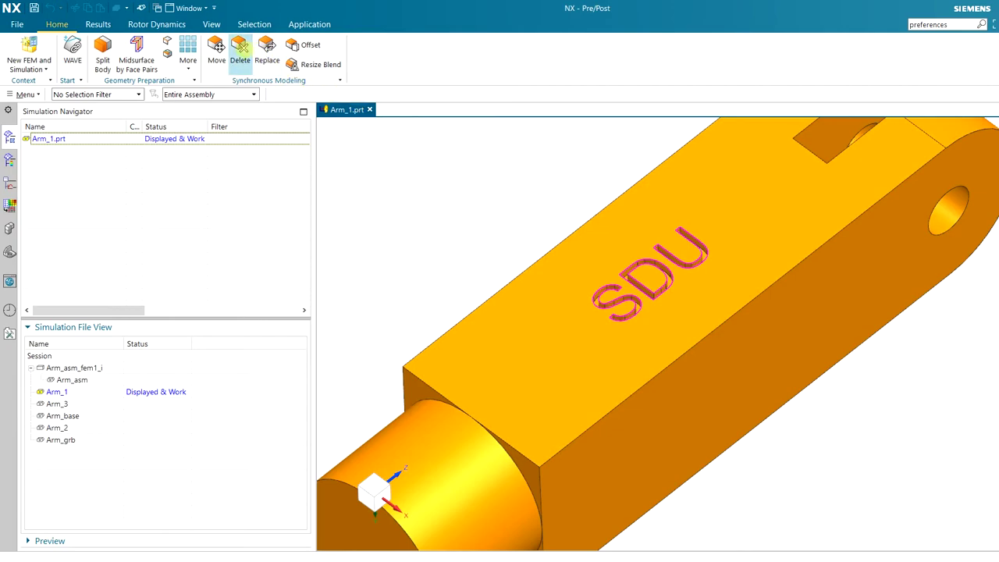
click(239, 49)
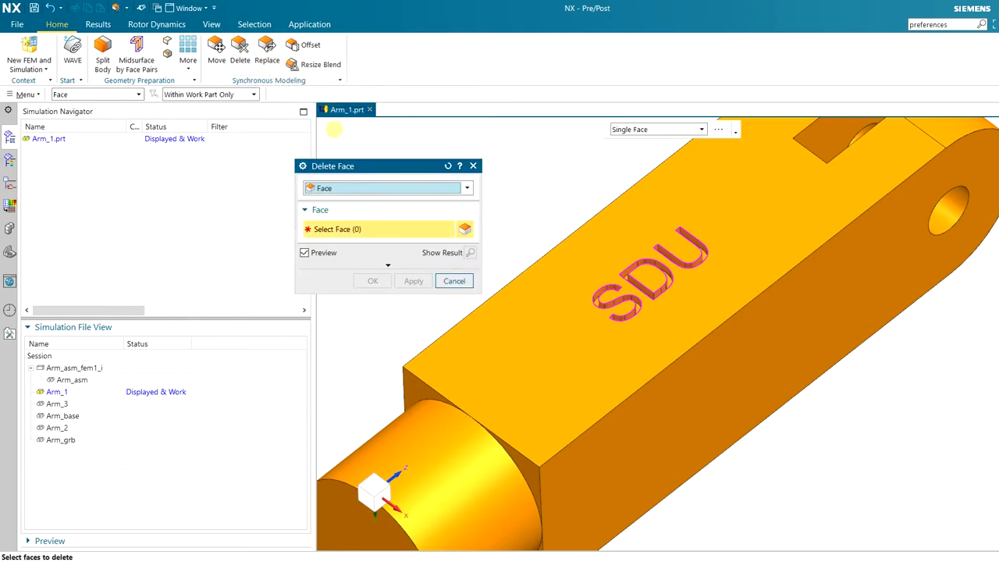
scroll(535, 227, up, 2)
scroll(535, 240, down, 3)
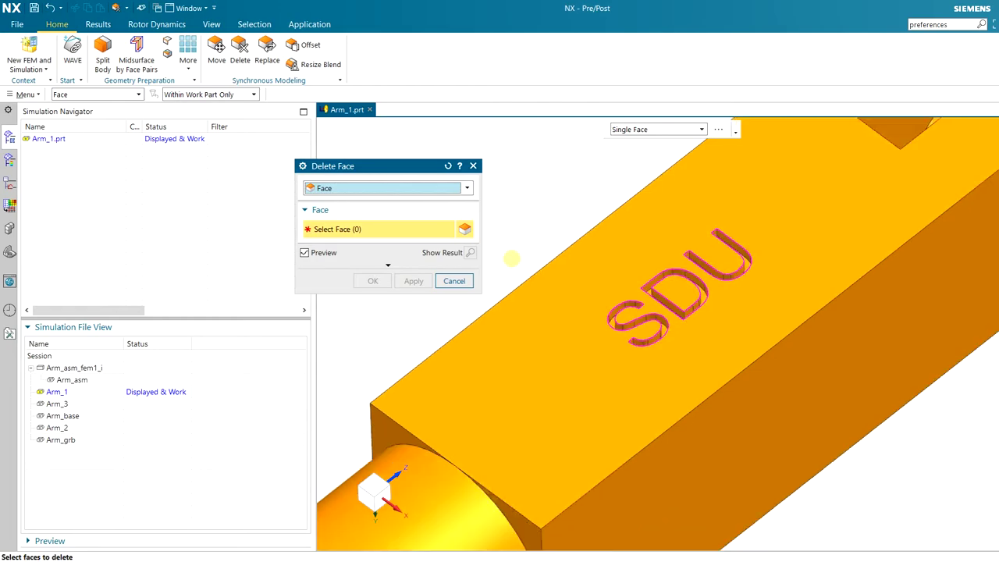
click(438, 279)
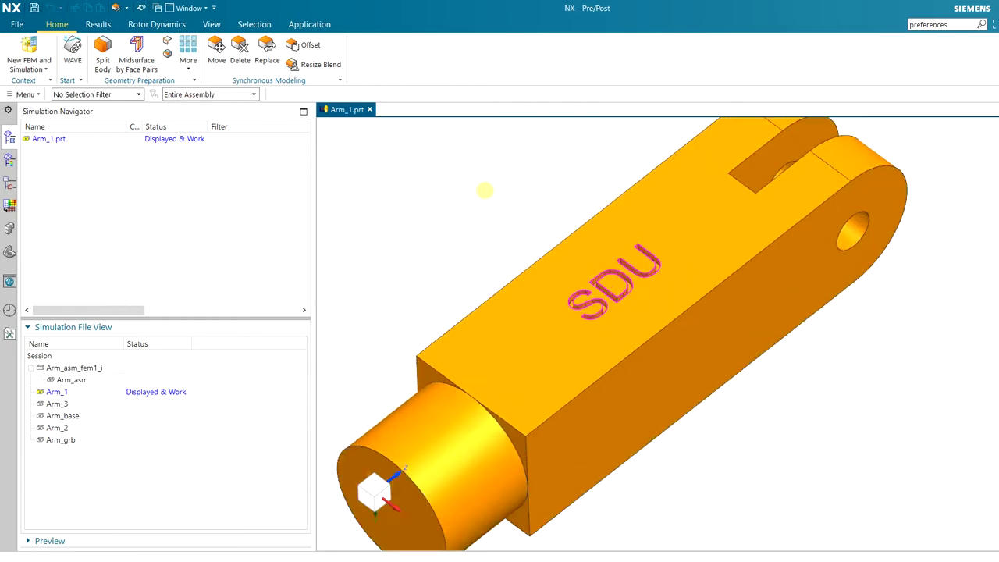
Create a new FEM and simulation for Arm_1 with an idealized part, using the NX Design Simulation solver and Structural analysis
scroll(486, 186, up, 1)
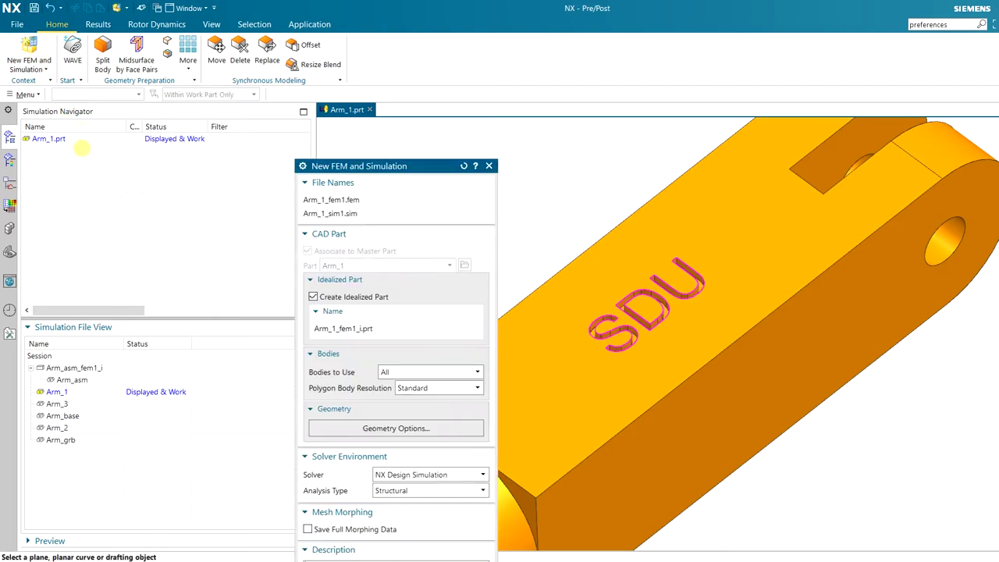
drag(357, 163, 231, 79)
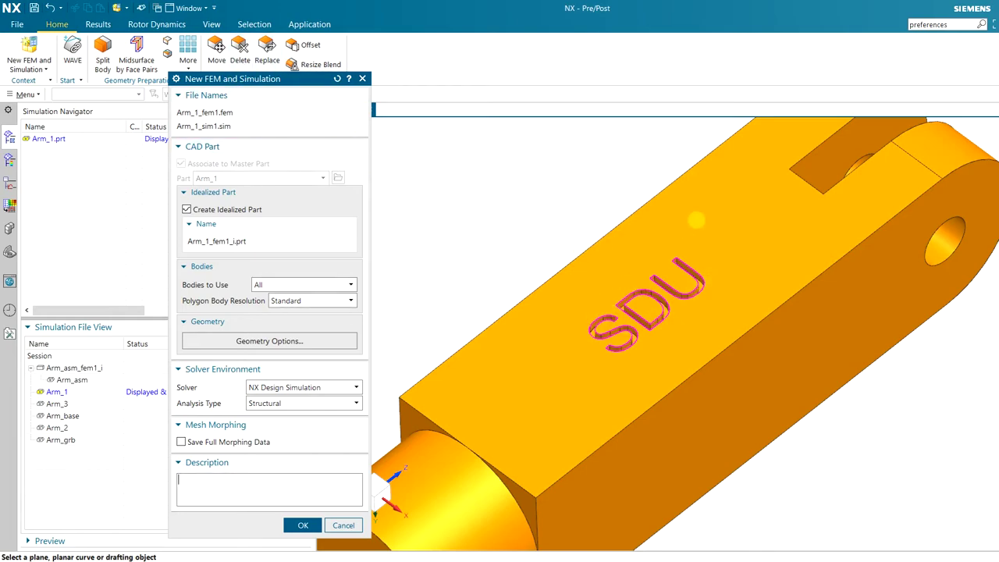
drag(297, 78, 297, 154)
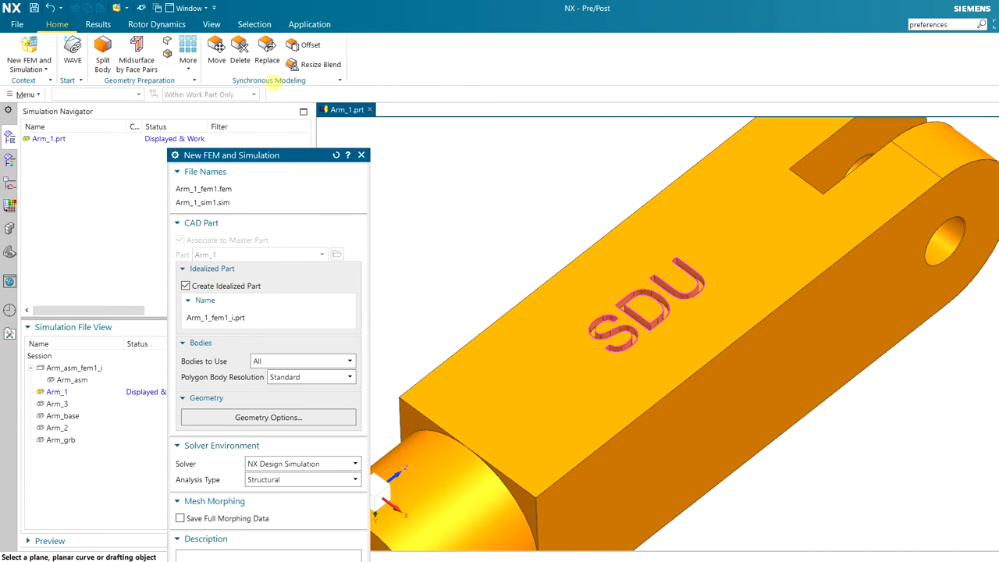
drag(274, 154, 297, 87)
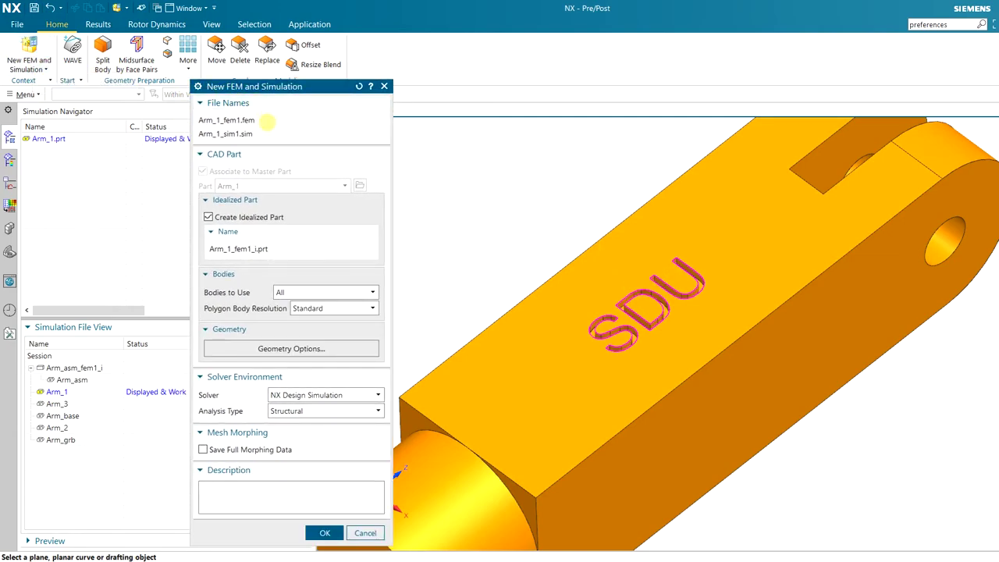
click(262, 218)
click(262, 218)
click(263, 218)
click(264, 218)
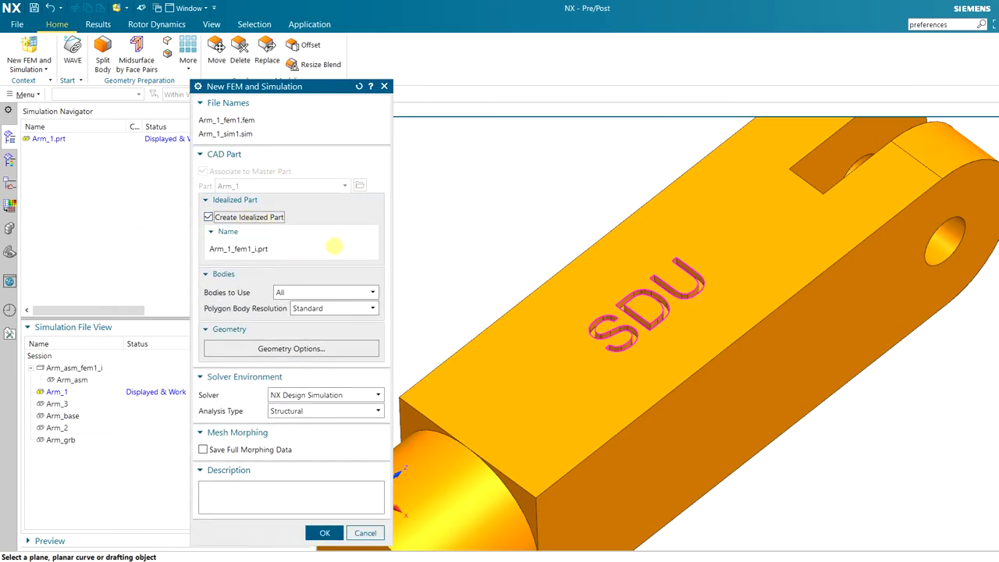
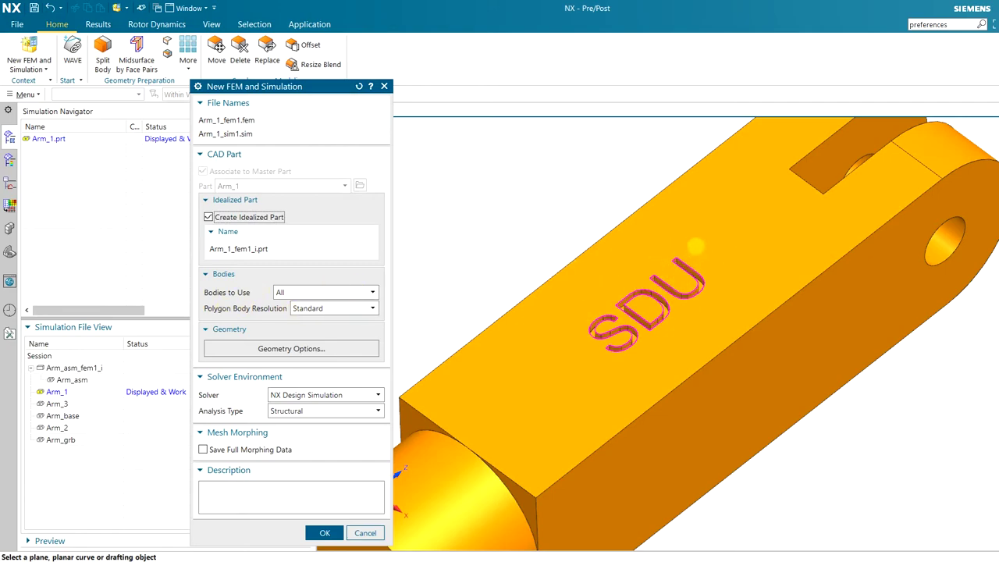
click(325, 533)
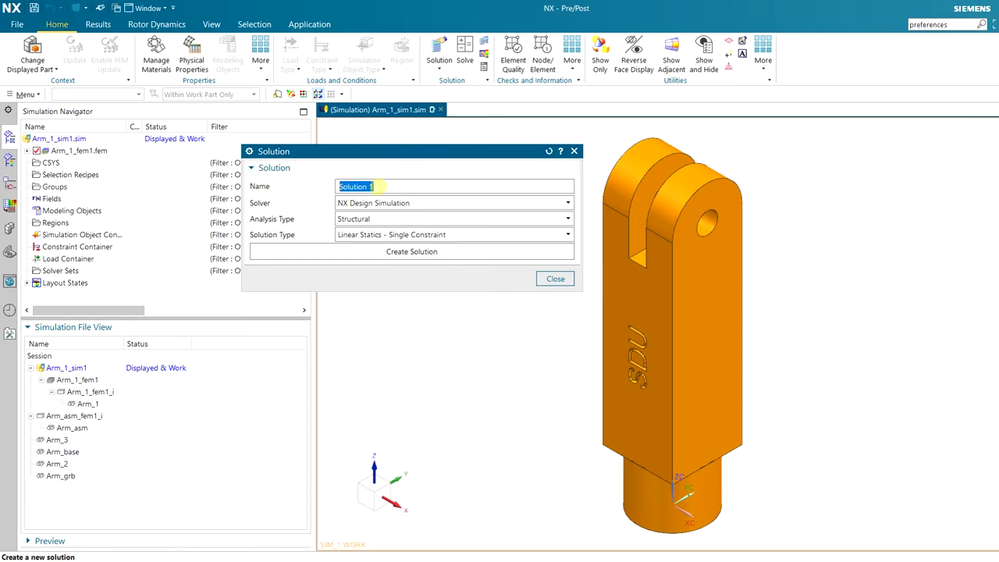
Create Solution 1 with the NX Design Simulation solver, Structural analysis type and Linear Statics - Single Constraint solution type
click(399, 204)
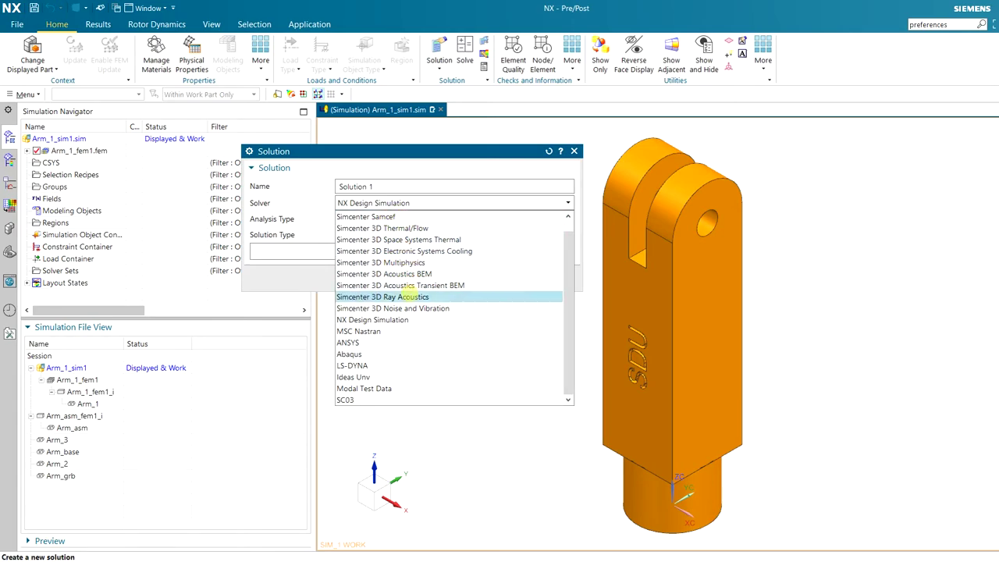
click(406, 324)
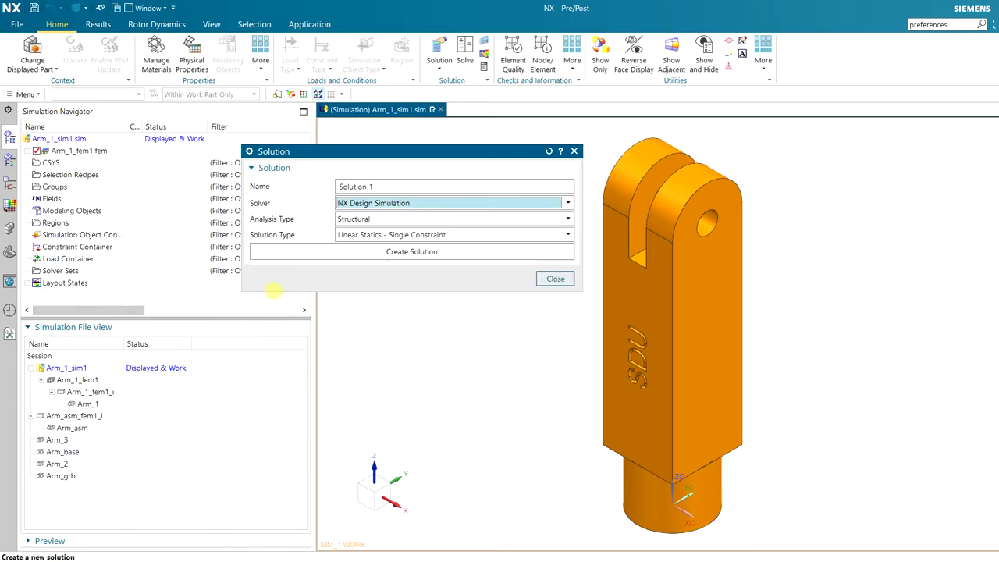
click(376, 218)
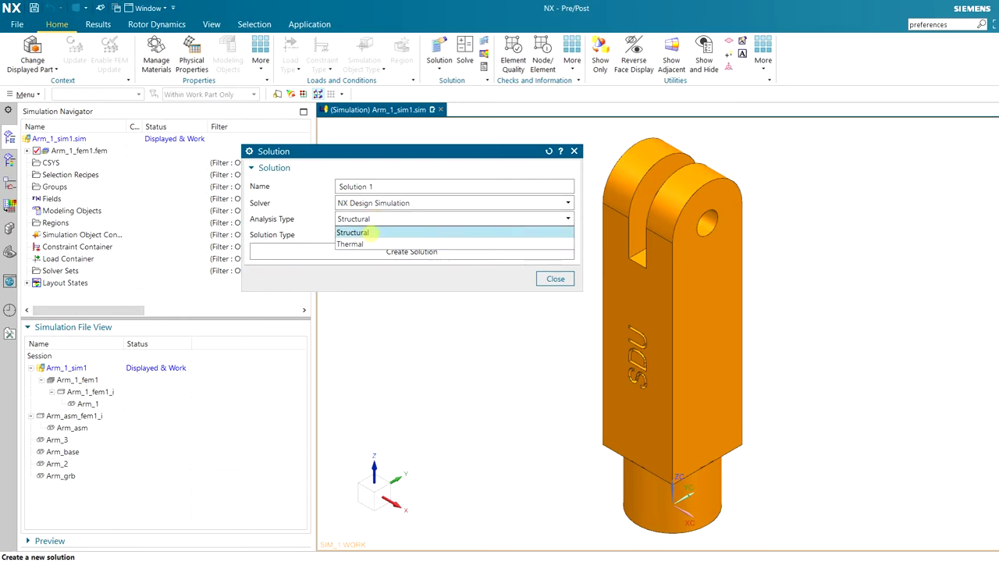
click(352, 233)
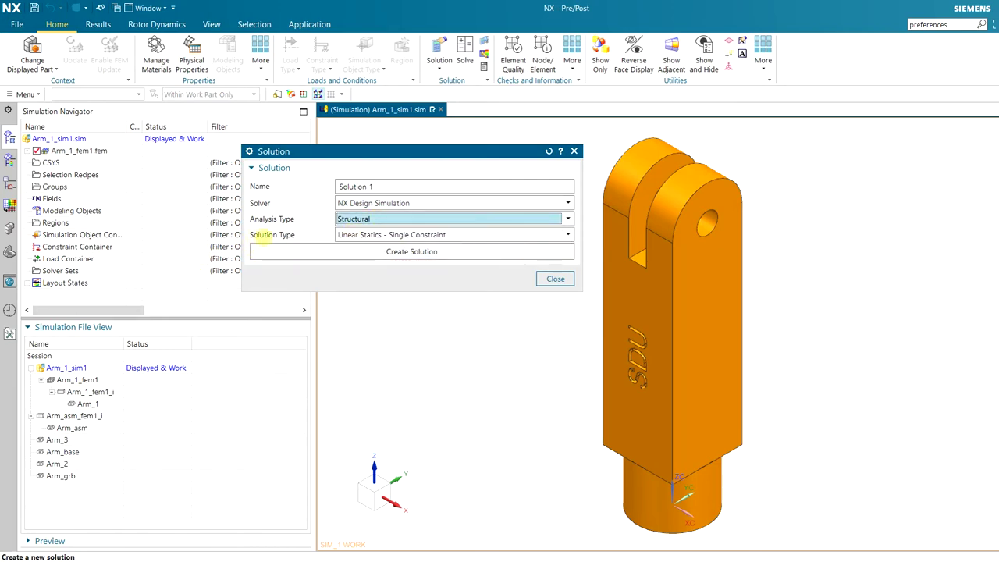
click(390, 234)
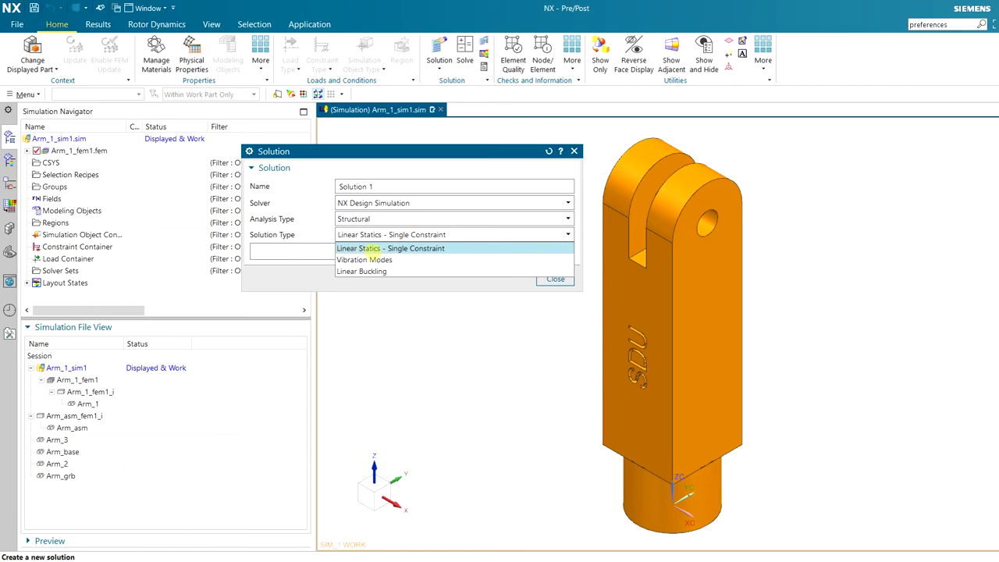
click(406, 248)
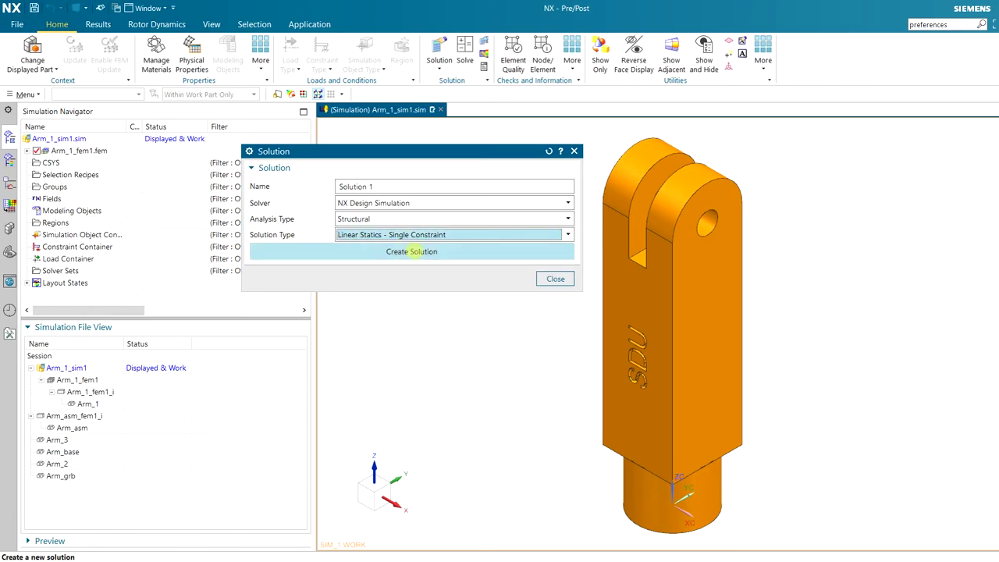
click(441, 252)
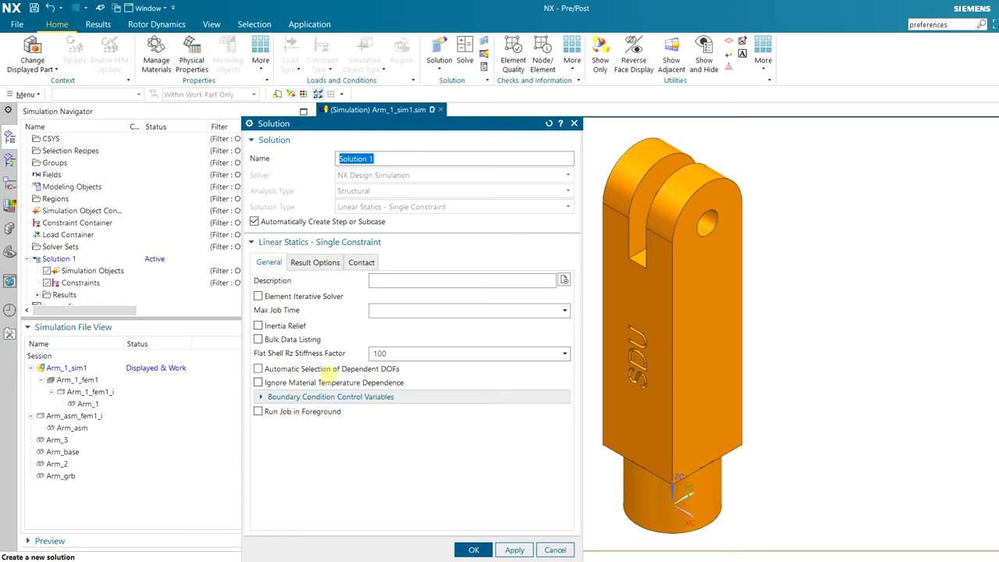
Review the solution's result options, contact and general settings, and accept the solution
click(312, 262)
click(359, 263)
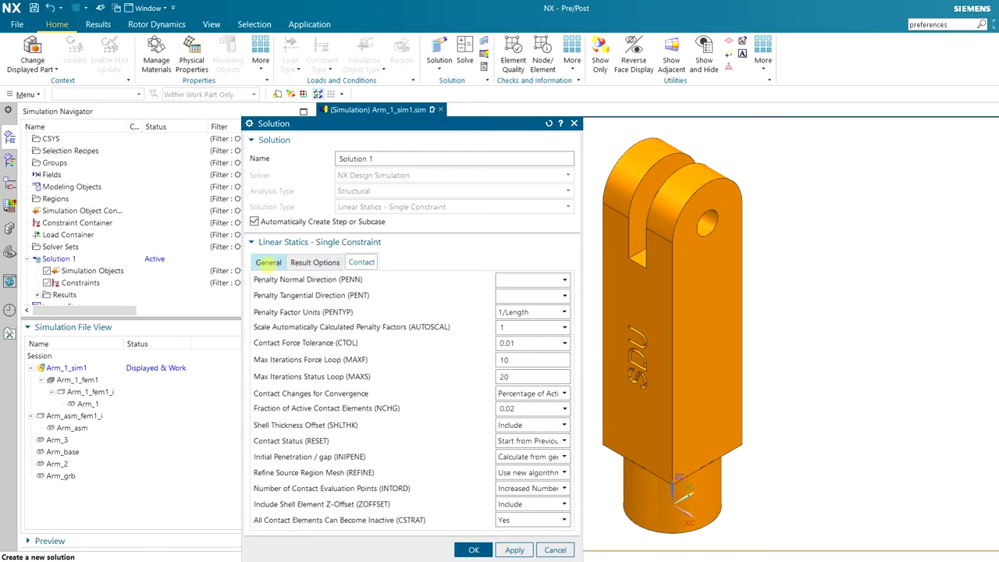
click(267, 263)
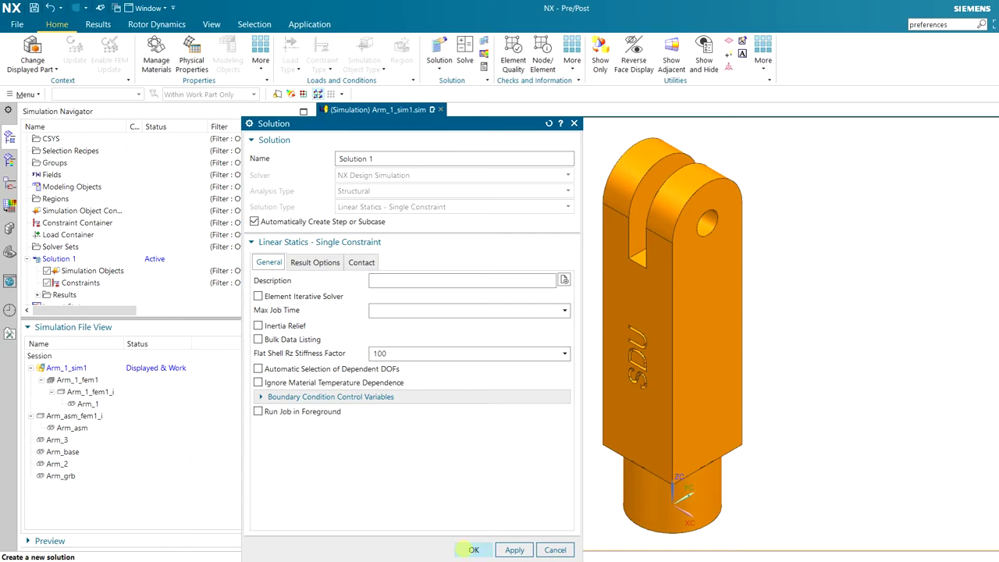
click(472, 549)
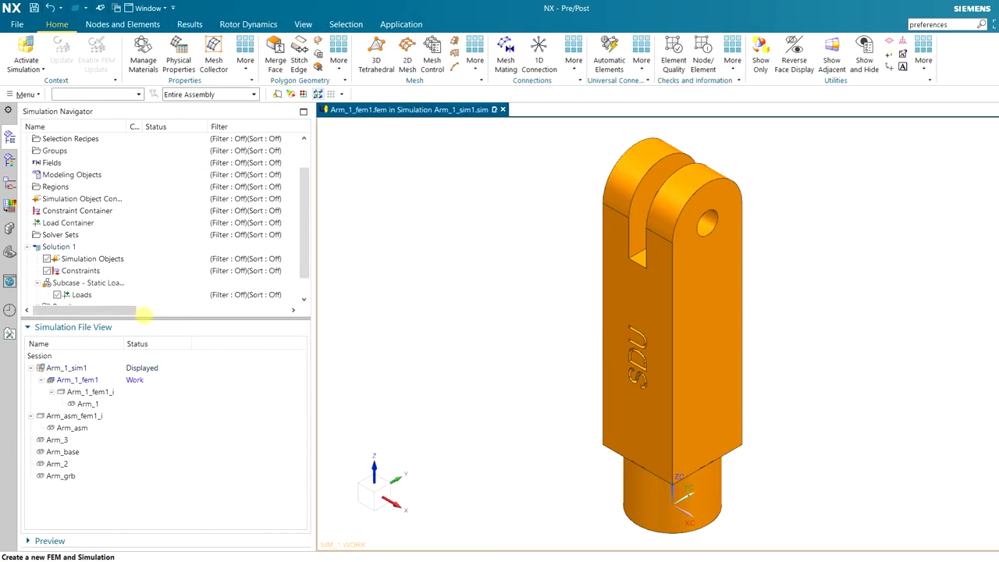
Enlarge the Simulation Navigator's tree area to show the complete structure of Arm_1_sim1.sim
drag(145, 326, 134, 359)
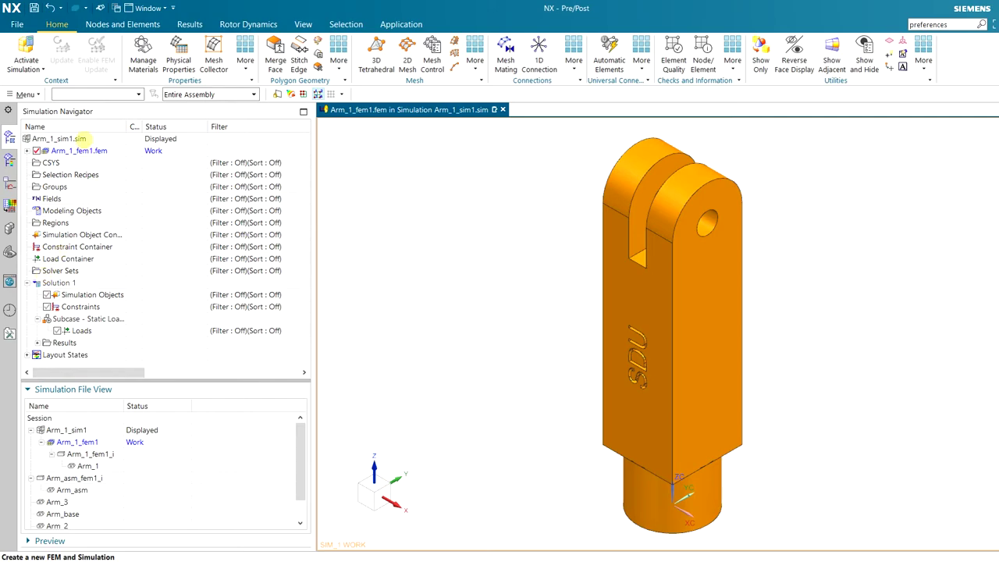
Save all open simulation, FEM and part files from Arm_1_sim1.sim
click(86, 138)
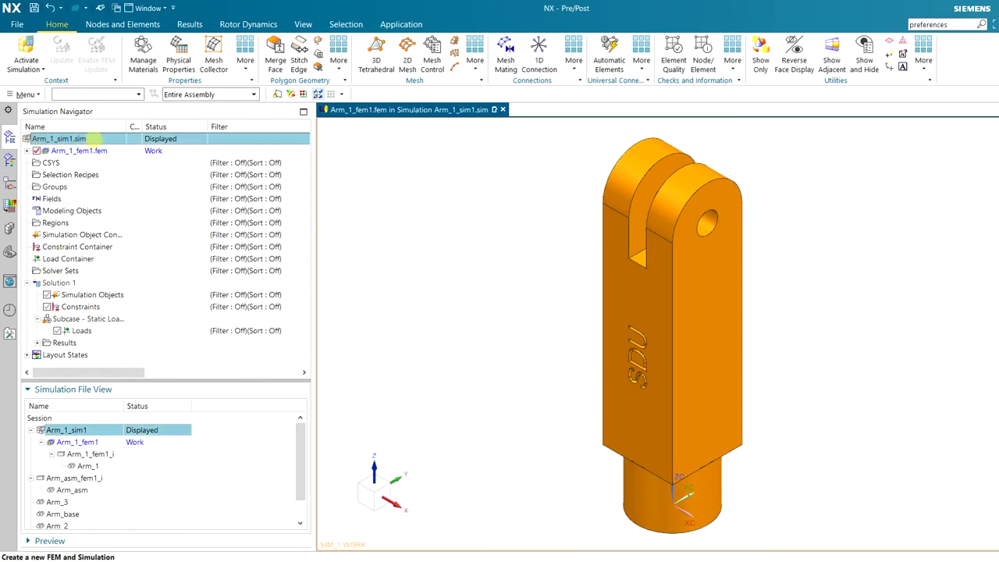
click(16, 24)
mouse_move(94, 92)
click(145, 146)
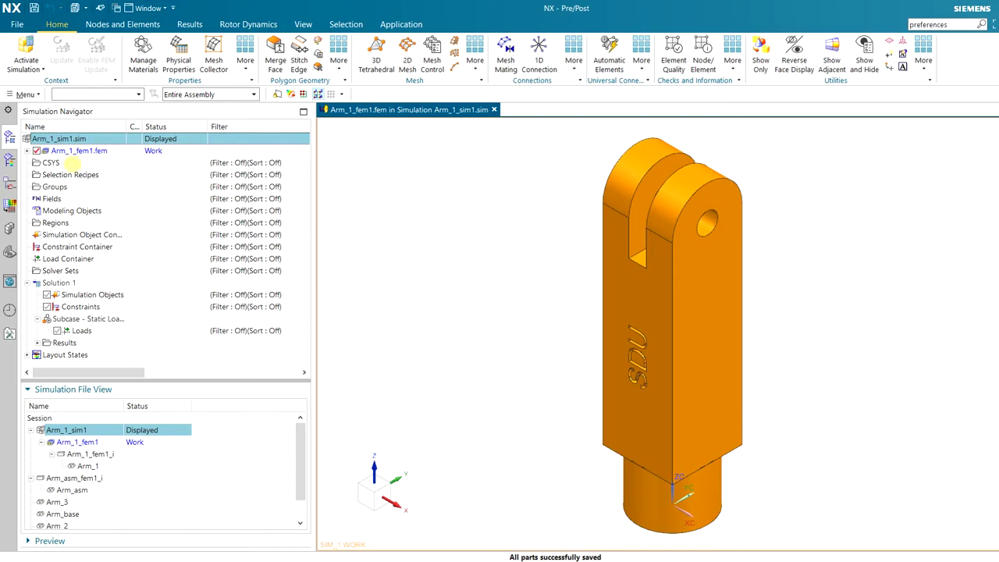
Expand Arm_1_fem1.fem and its idealized part Arm_1_fem1_i.prt, and look at how Arm_1.prt is nested under them
click(101, 153)
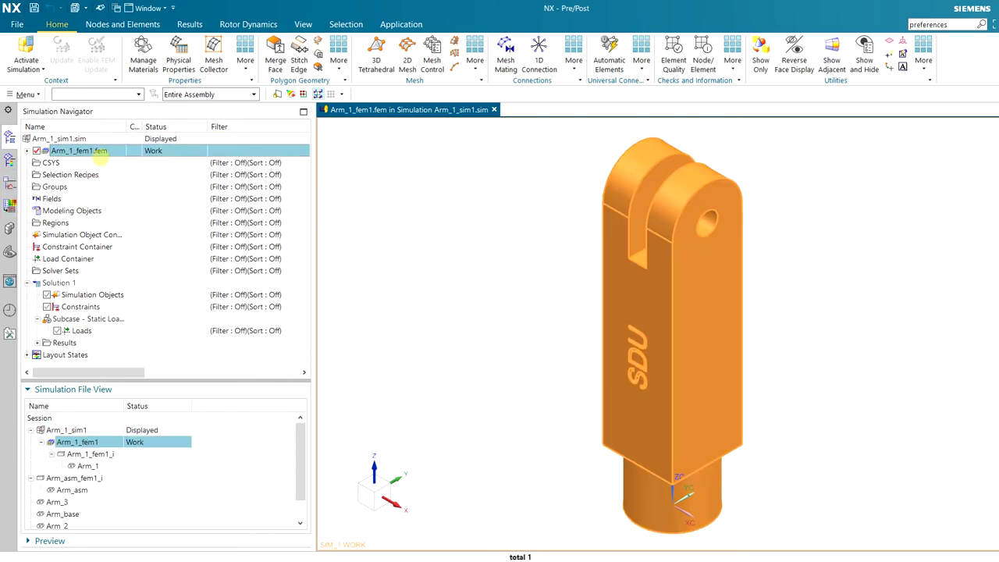
click(27, 150)
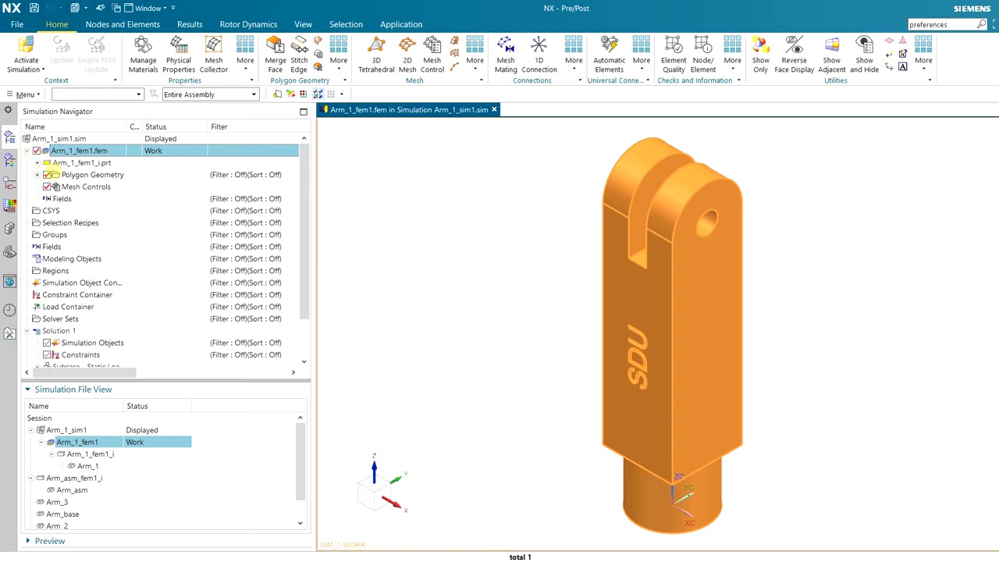
click(37, 162)
click(105, 163)
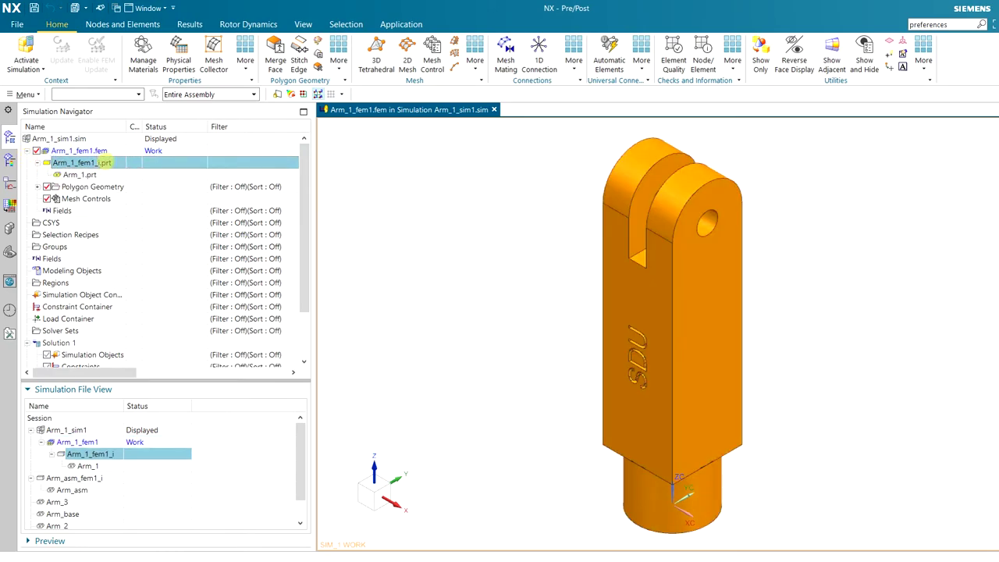
click(89, 176)
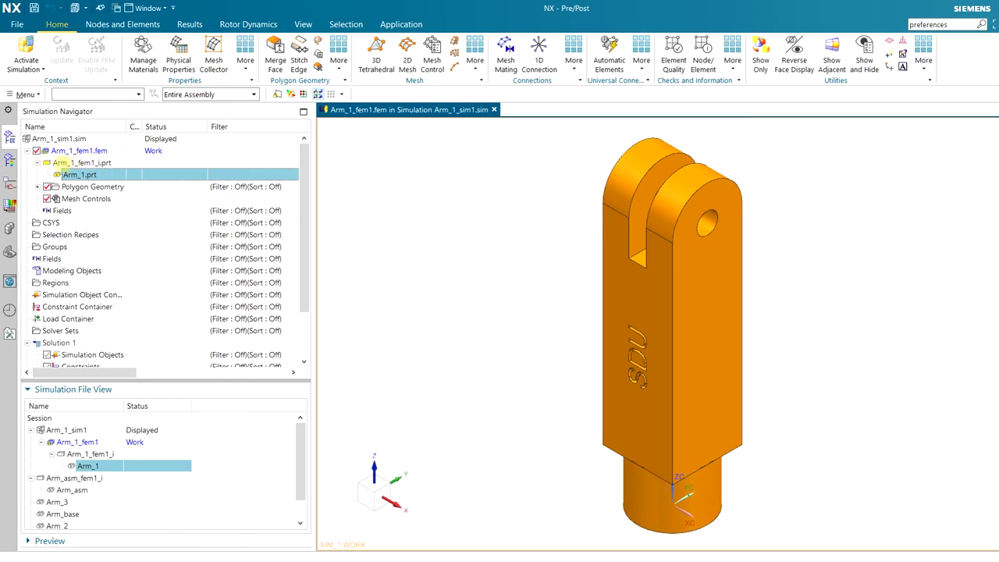
click(105, 162)
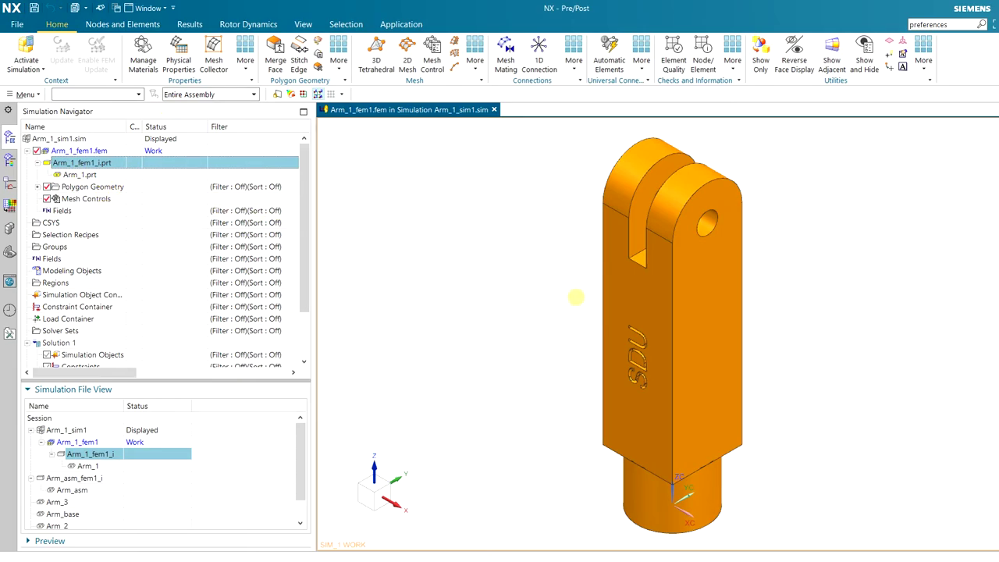
Examine the arm model from several angles, with the master part Arm_1.prt picked in the simulation structure
middle_drag(546, 299, 750, 326)
click(78, 174)
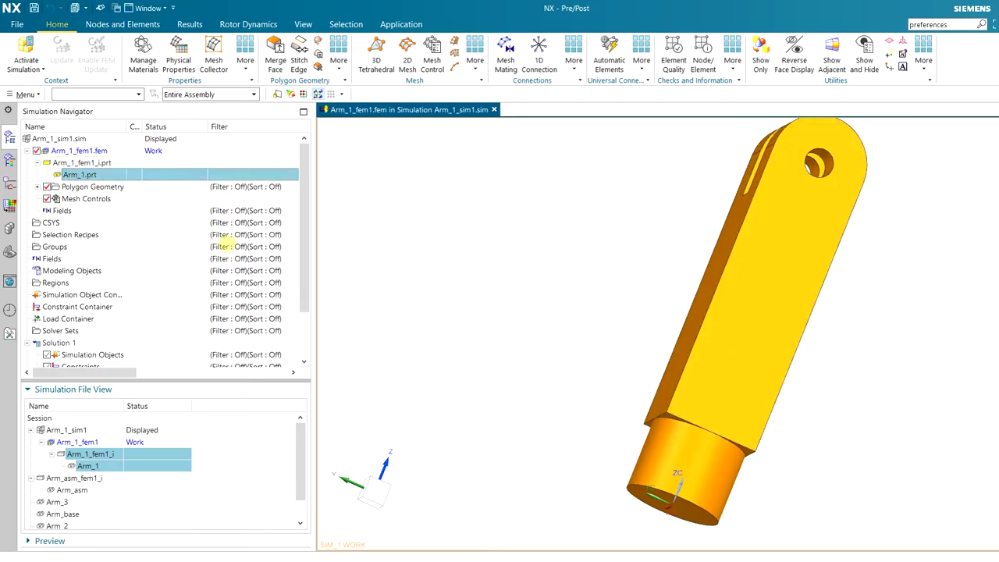
middle_drag(591, 334, 526, 305)
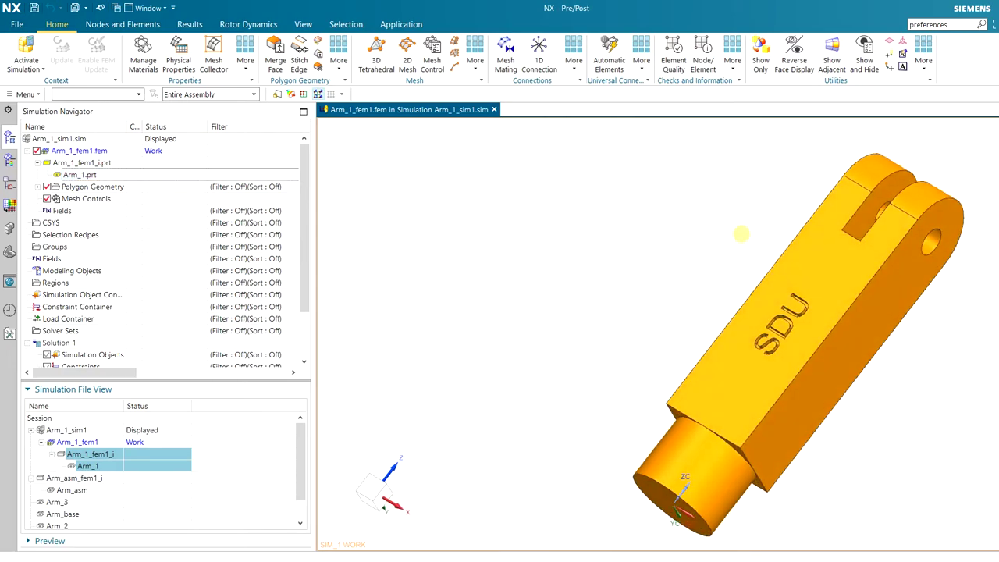
scroll(738, 279, up, 2)
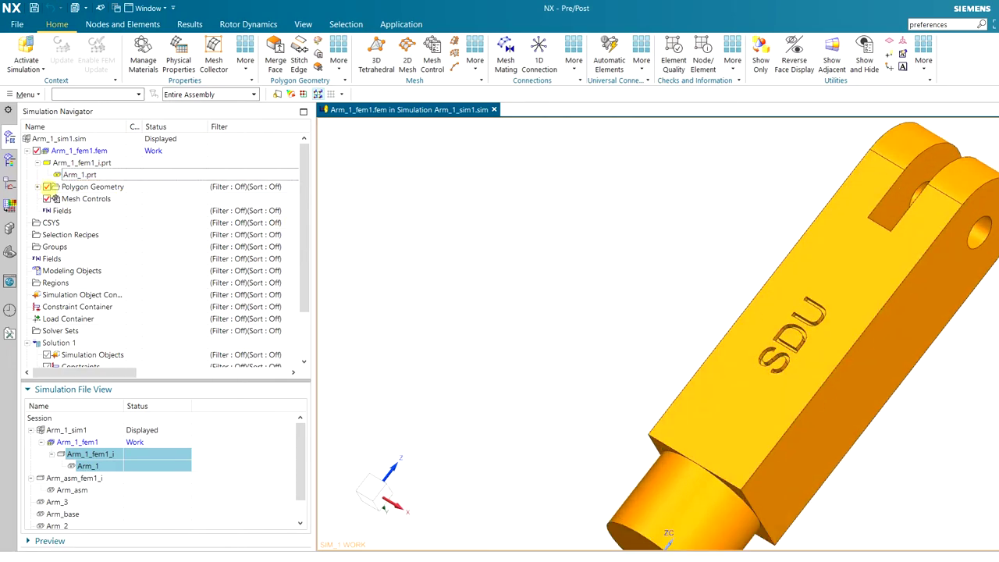
scroll(668, 238, down, 1)
scroll(965, 234, up, 1)
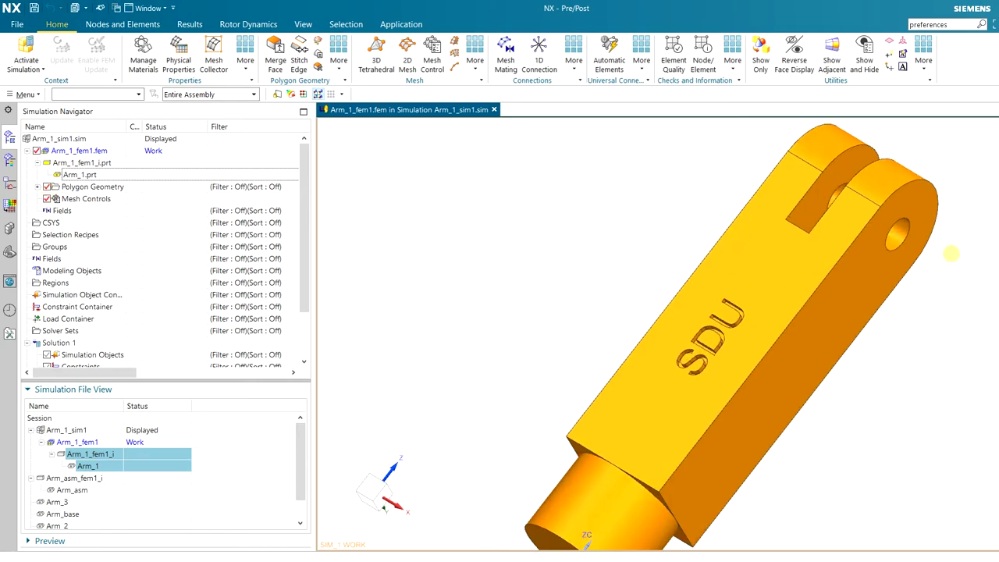
middle_drag(919, 337, 811, 272)
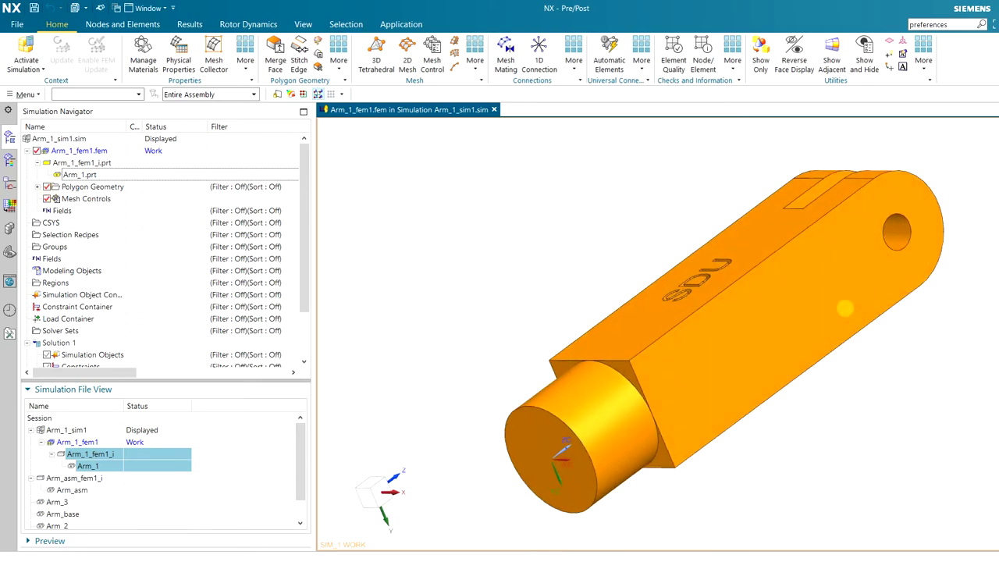
Expand Polygon Geometry and highlight its polygon body to examine the geometry used for meshing
click(37, 186)
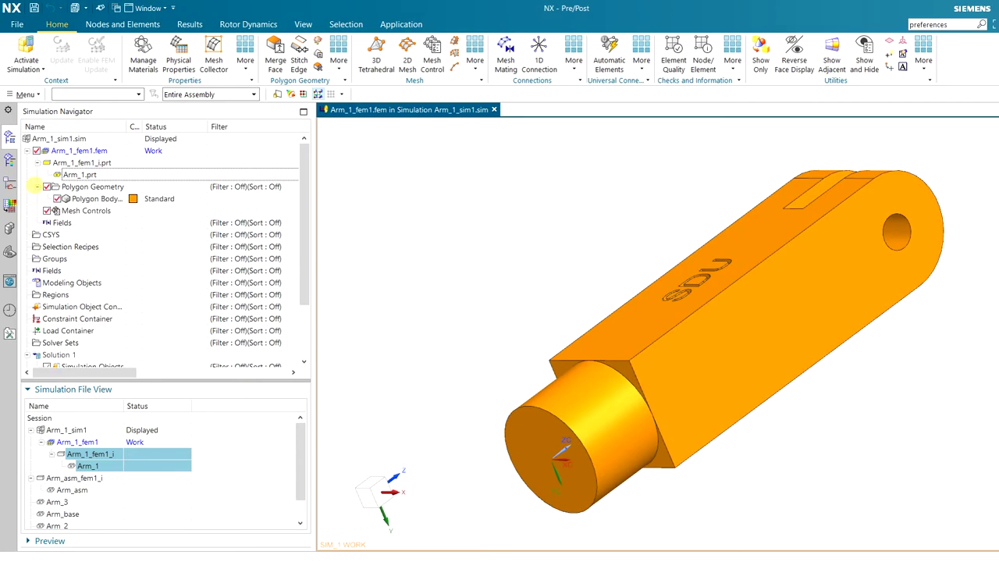
click(94, 198)
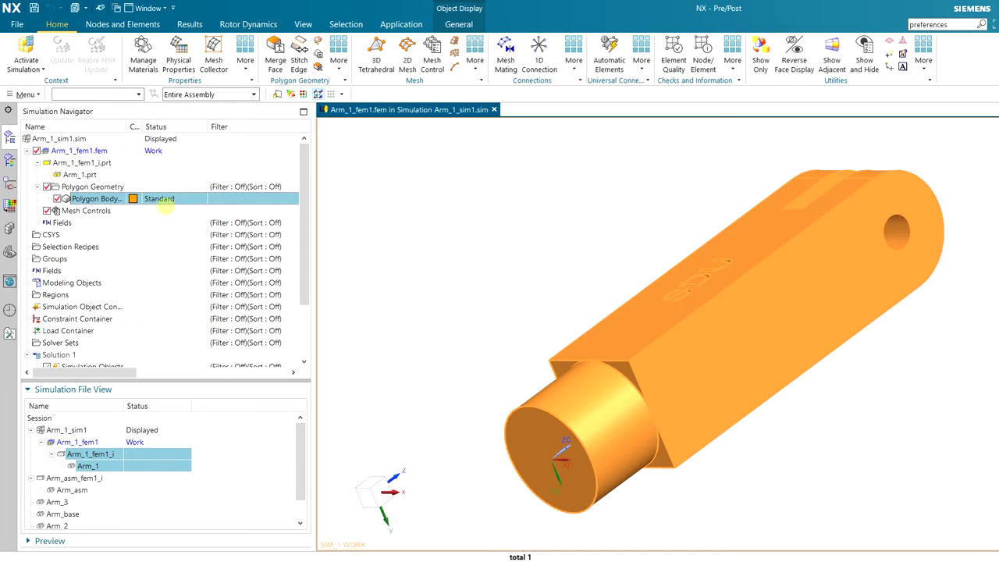
middle_drag(571, 285, 584, 270)
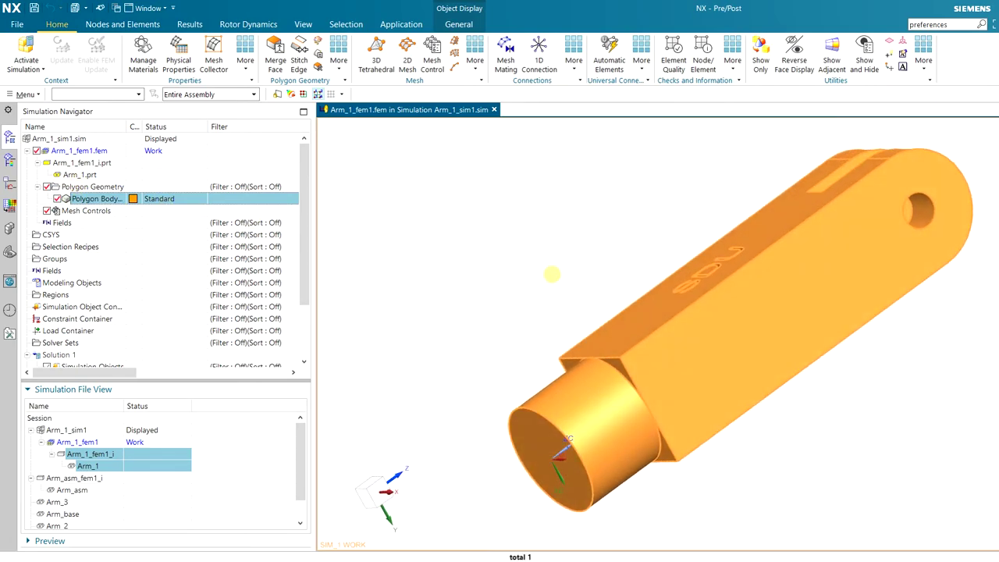
key(Escape)
click(86, 198)
middle_drag(899, 273, 857, 286)
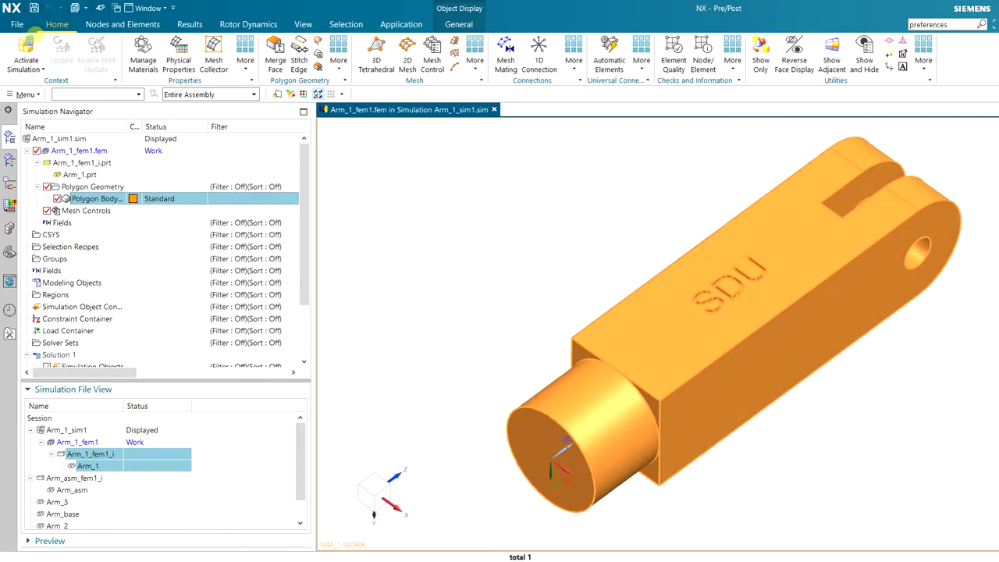
Enable Show Facet Edges in the accuracy settings of the Visualization preferences and apply it to the model
click(17, 24)
mouse_move(37, 113)
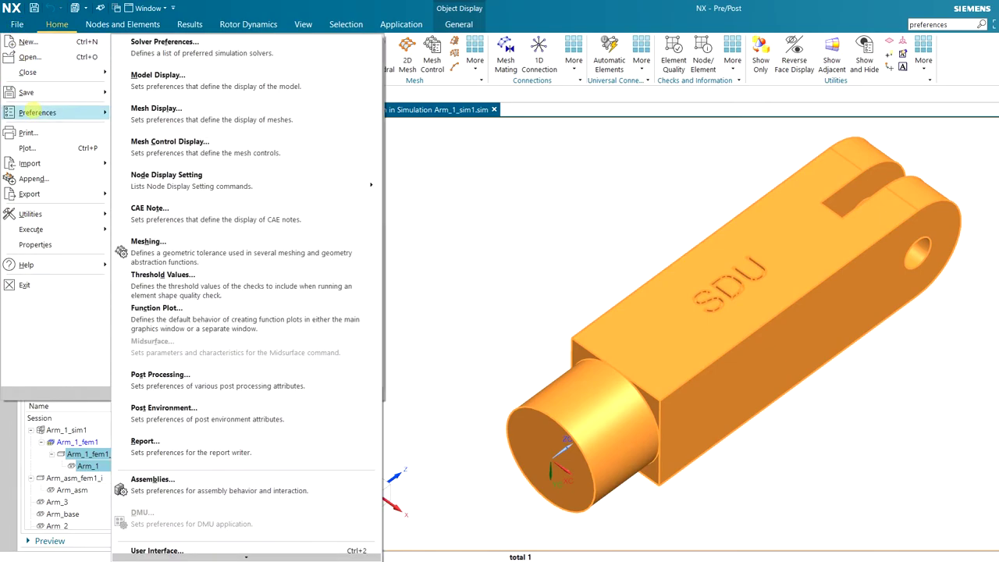
scroll(244, 250, down, 3)
scroll(244, 218, down, 3)
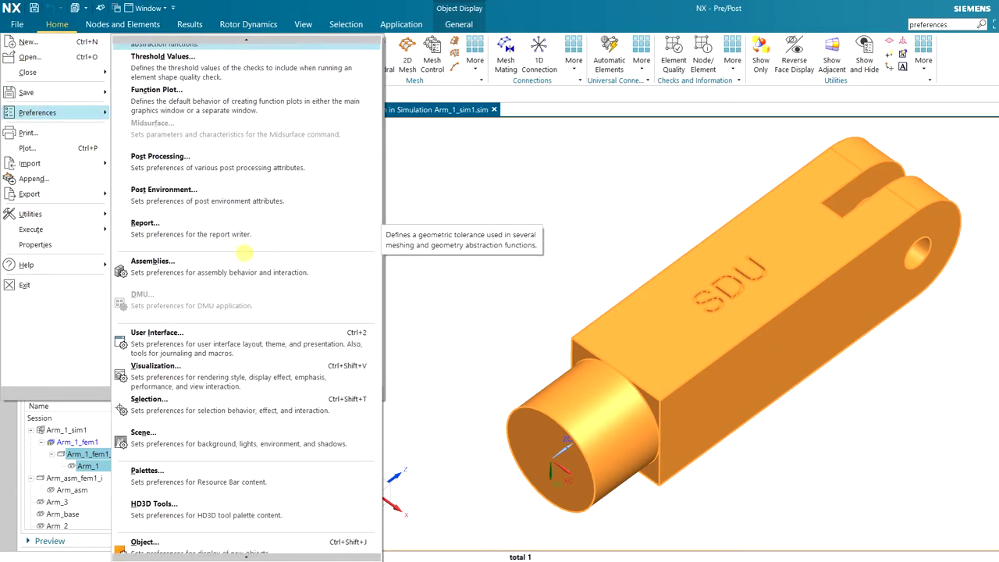
click(242, 322)
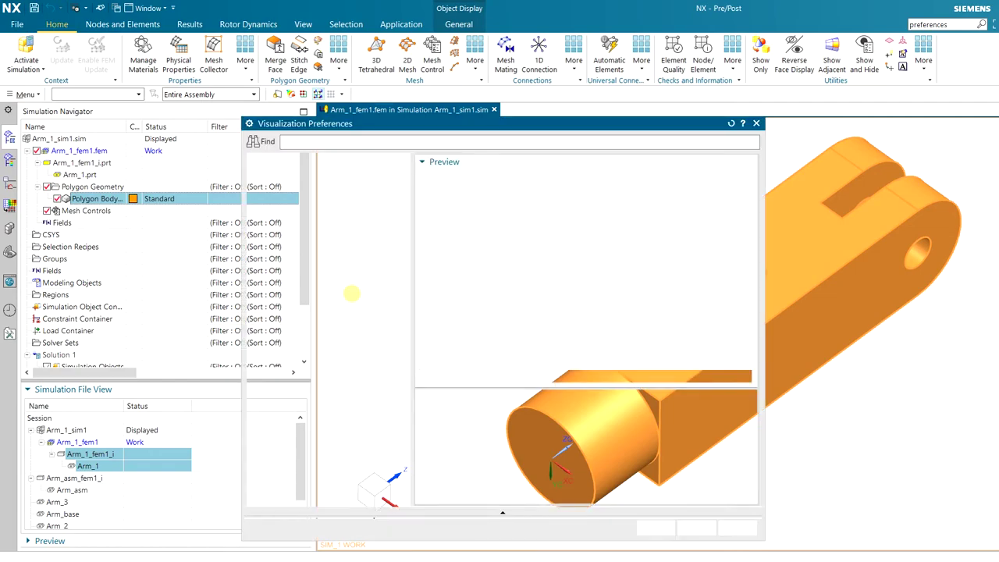
click(460, 376)
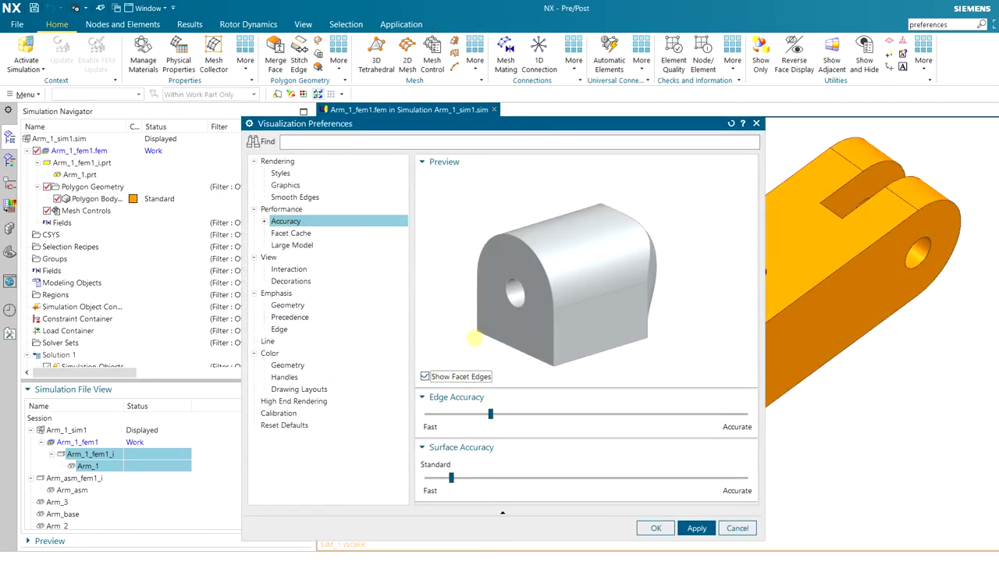
drag(471, 118, 303, 64)
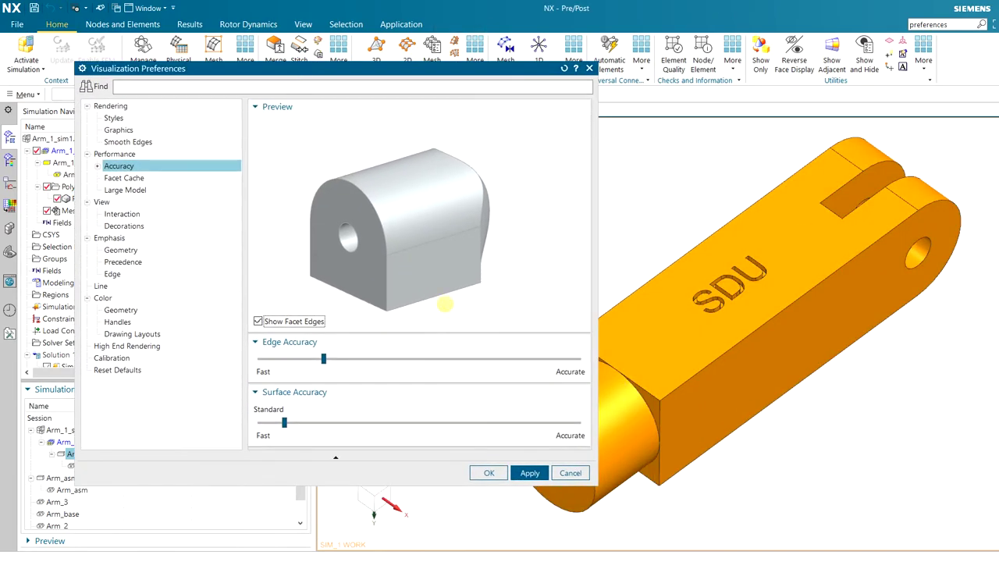
click(529, 473)
Examine the facet edges on the arm's fork holes, engraved SDU lettering and cylindrical base
middle_drag(871, 264, 898, 172)
scroll(921, 143, up, 3)
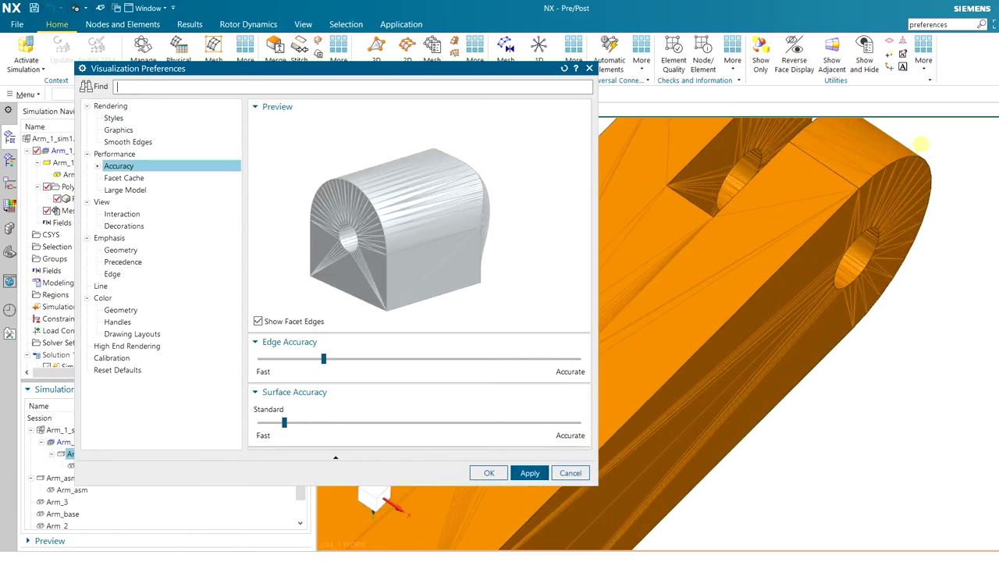
scroll(915, 164, down, 5)
middle_drag(715, 273, 688, 226)
middle_drag(838, 231, 897, 213)
scroll(882, 267, up, 3)
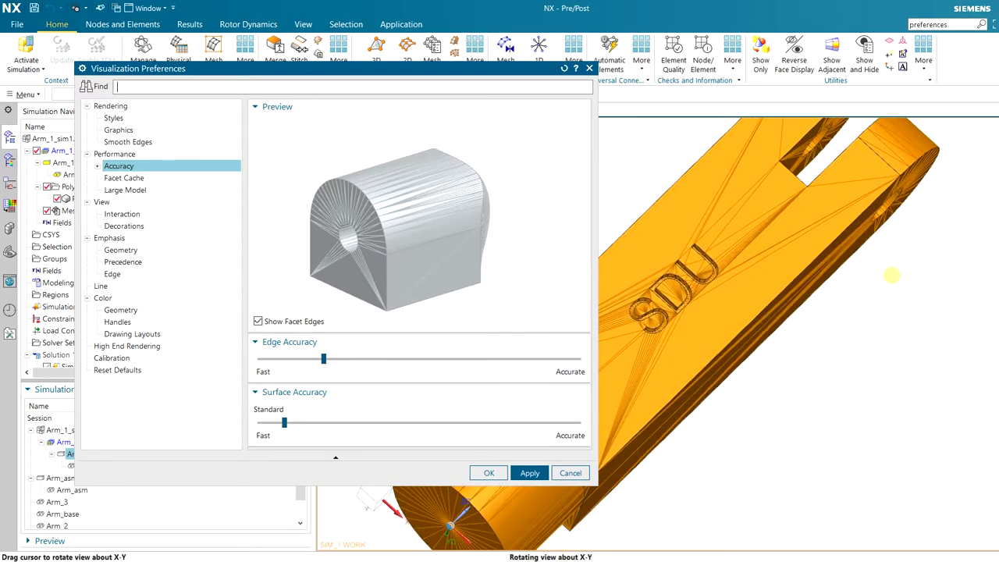
middle_drag(787, 271, 701, 255)
scroll(616, 243, down, 3)
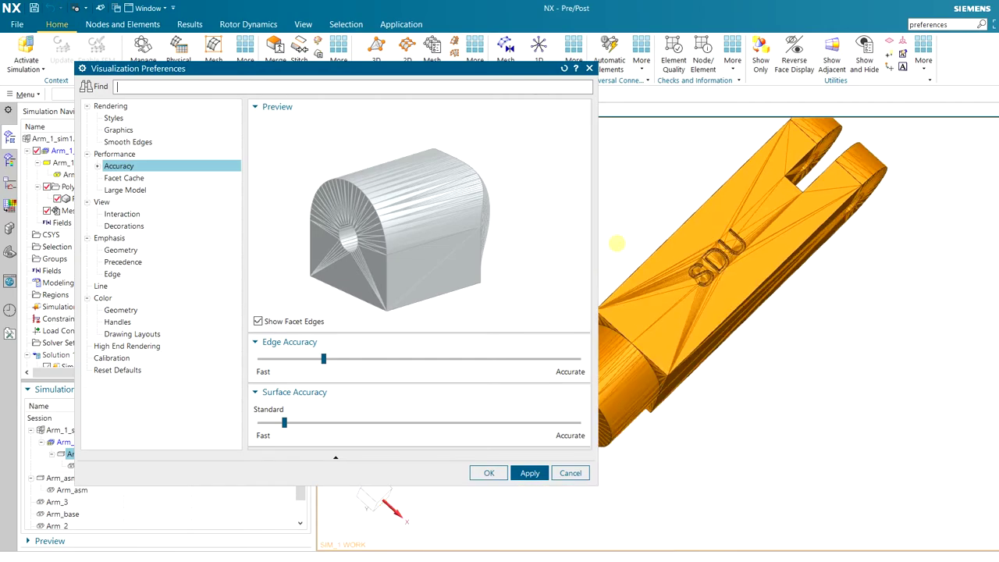
Disable Show Facet Edges and accept the Visualization preferences
click(289, 322)
click(488, 473)
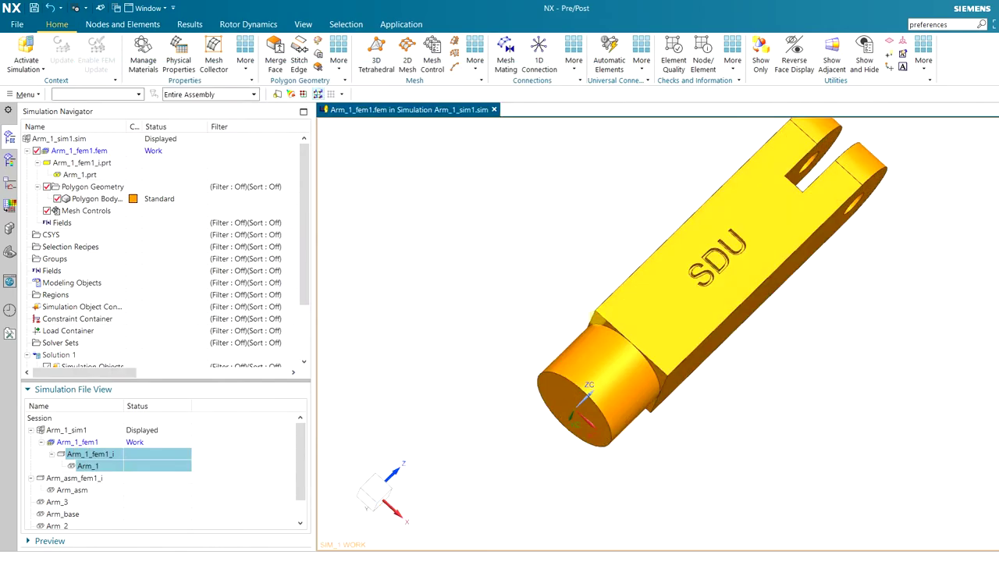
scroll(477, 271, down, 3)
Highlight the polygon body and examine the engraved SDU lettering up close
click(92, 199)
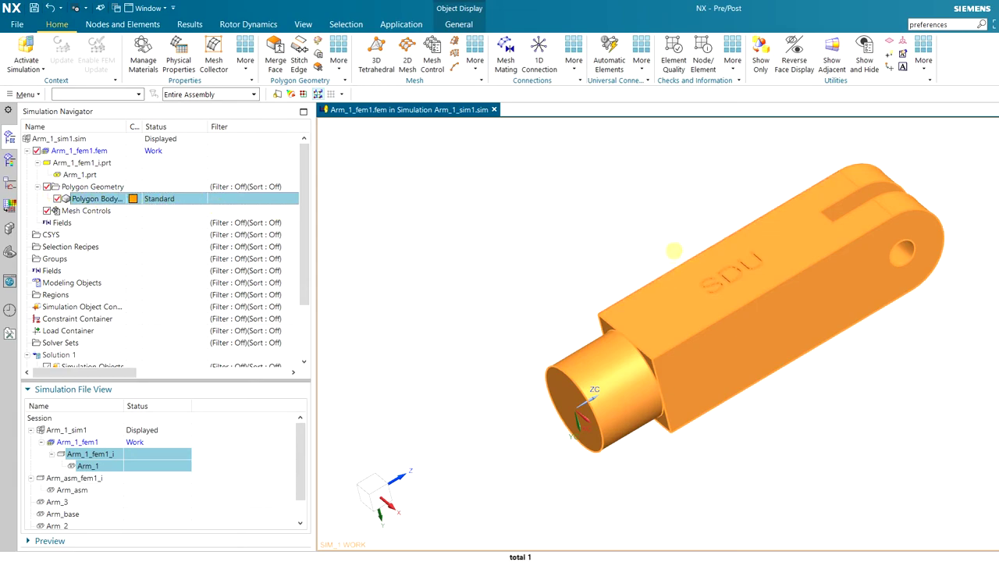
scroll(673, 250, up, 3)
scroll(538, 204, up, 5)
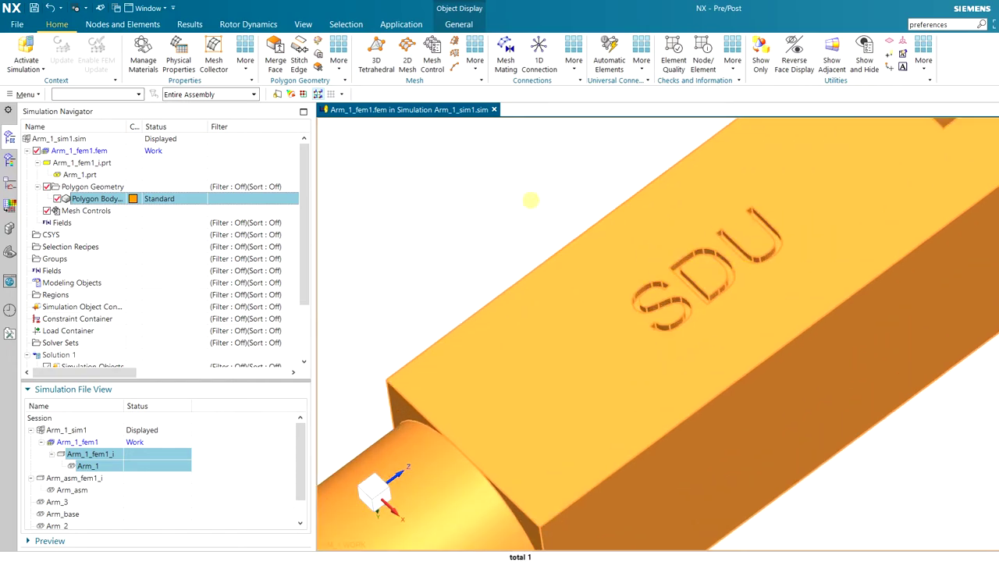
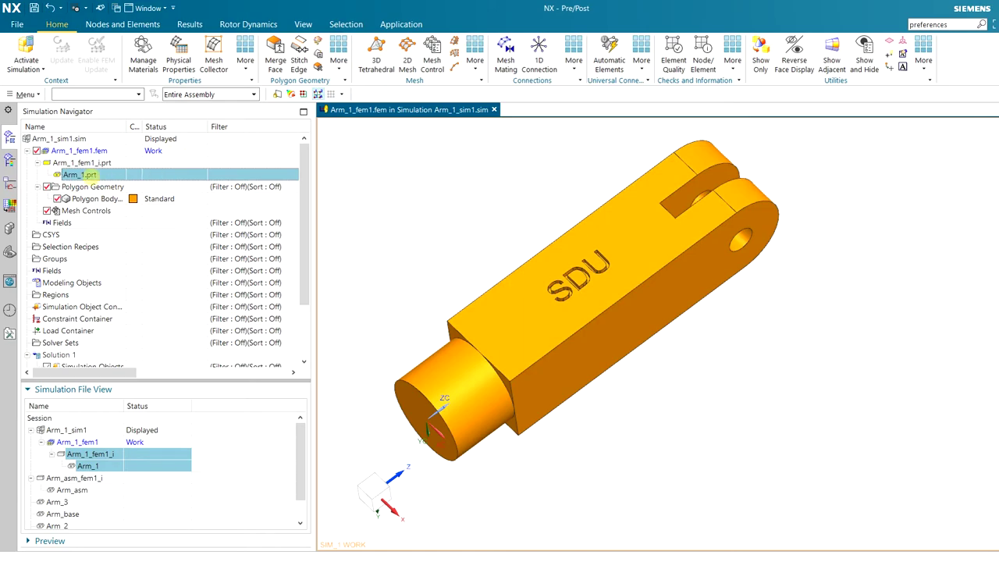
Review the Physical Property Table Manager and the 3D Tetrahedral Mesh options, leaving both without creating anything
click(179, 52)
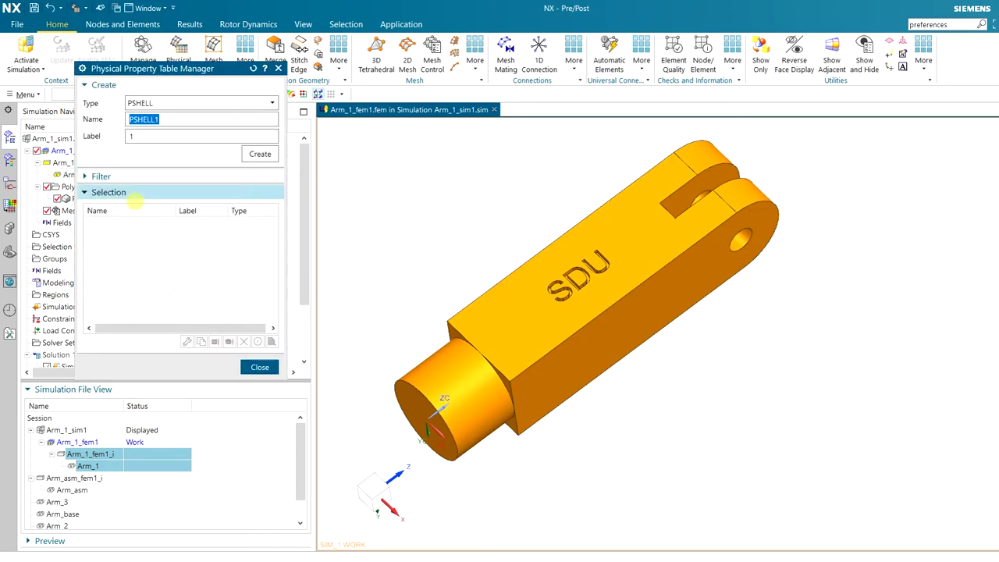
click(258, 366)
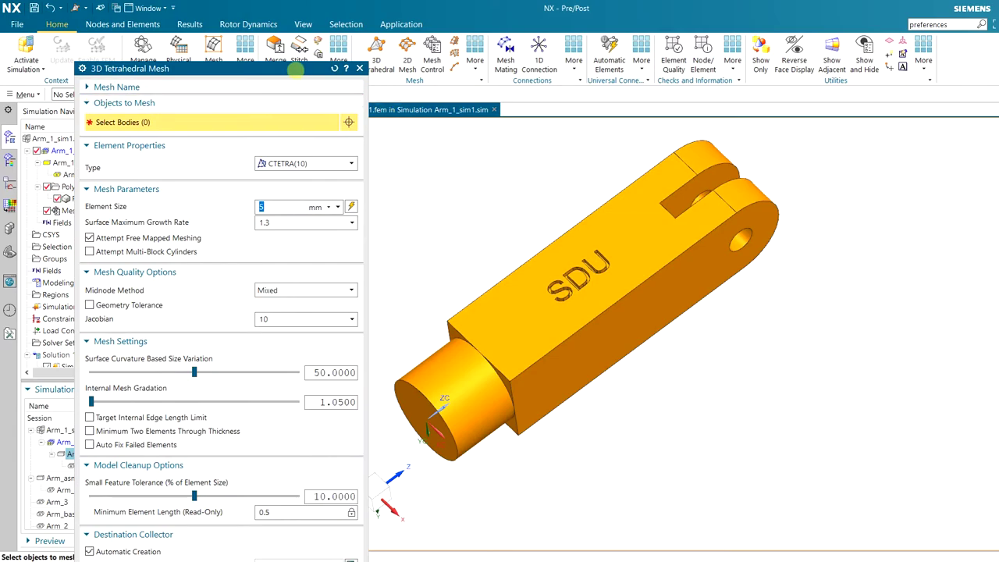
drag(295, 67, 270, 38)
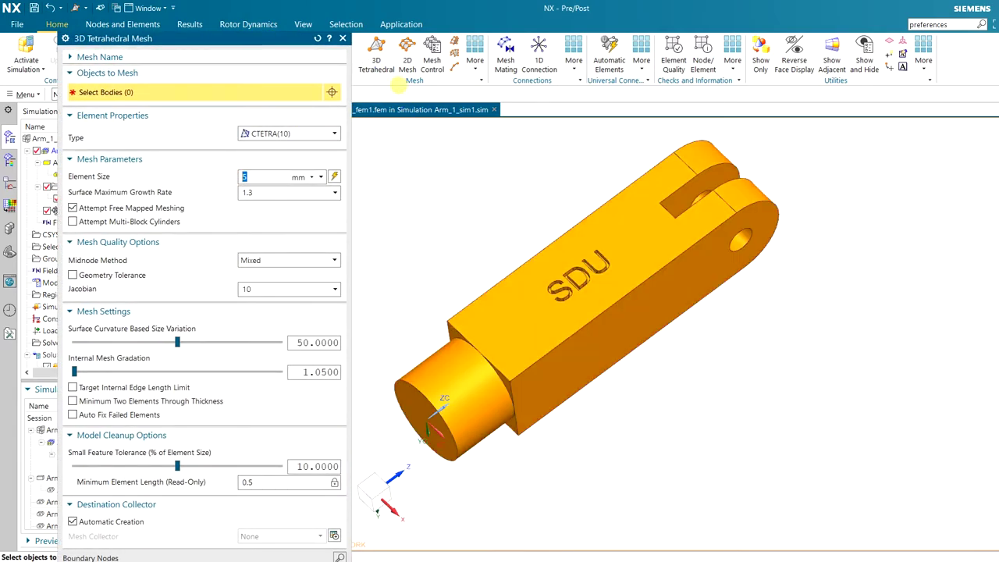
click(342, 37)
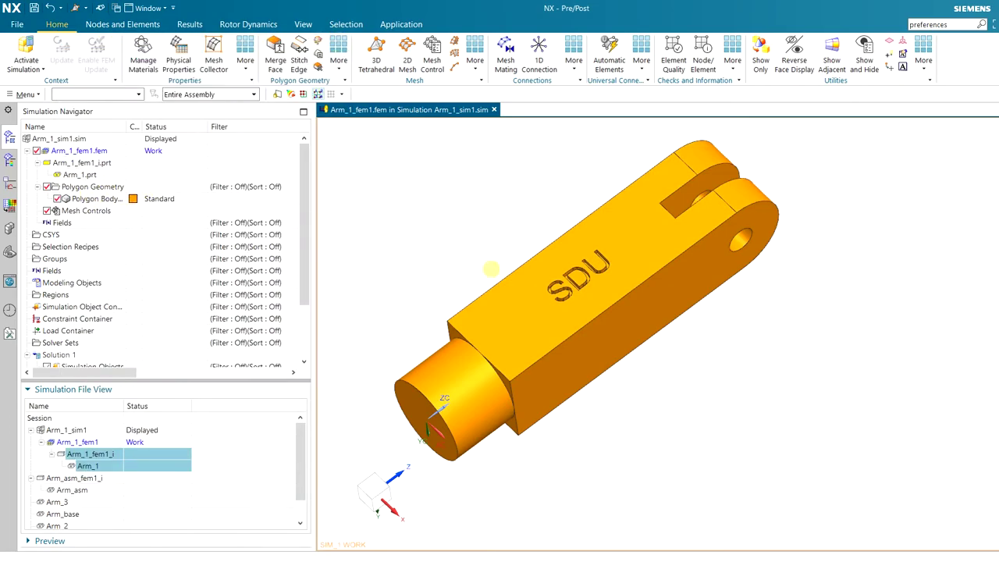
Make the idealized part Arm_1_fem1_i.prt the displayed and work part
middle_drag(490, 268, 492, 267)
scroll(492, 267, up, 3)
scroll(492, 267, down, 3)
scroll(494, 263, up, 3)
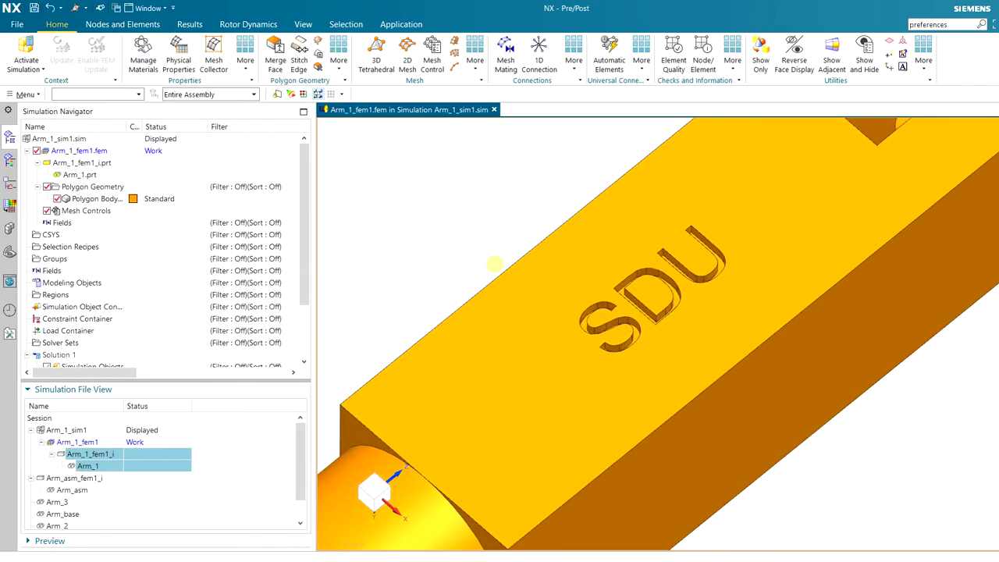
scroll(421, 278, down, 3)
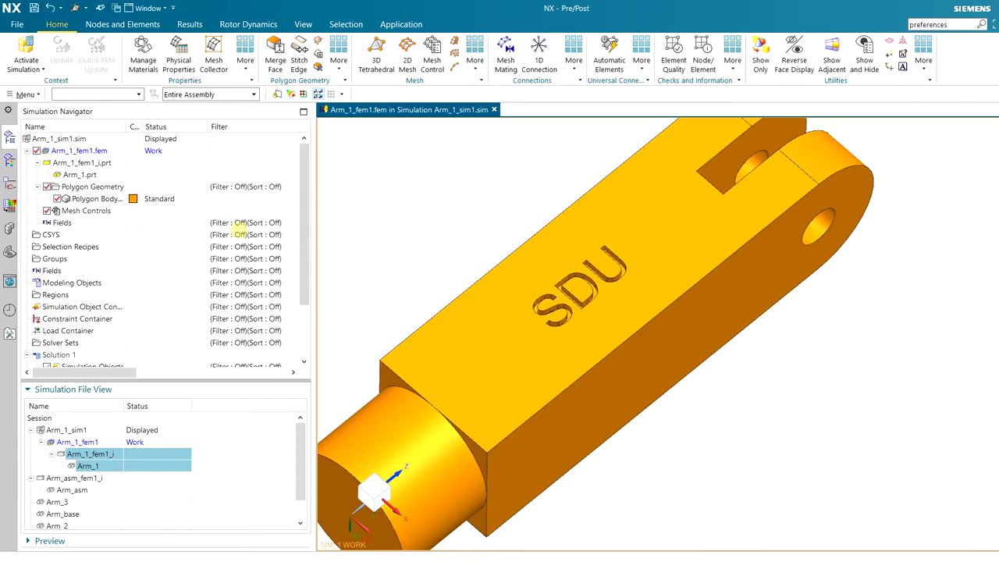
click(56, 163)
double_click(83, 162)
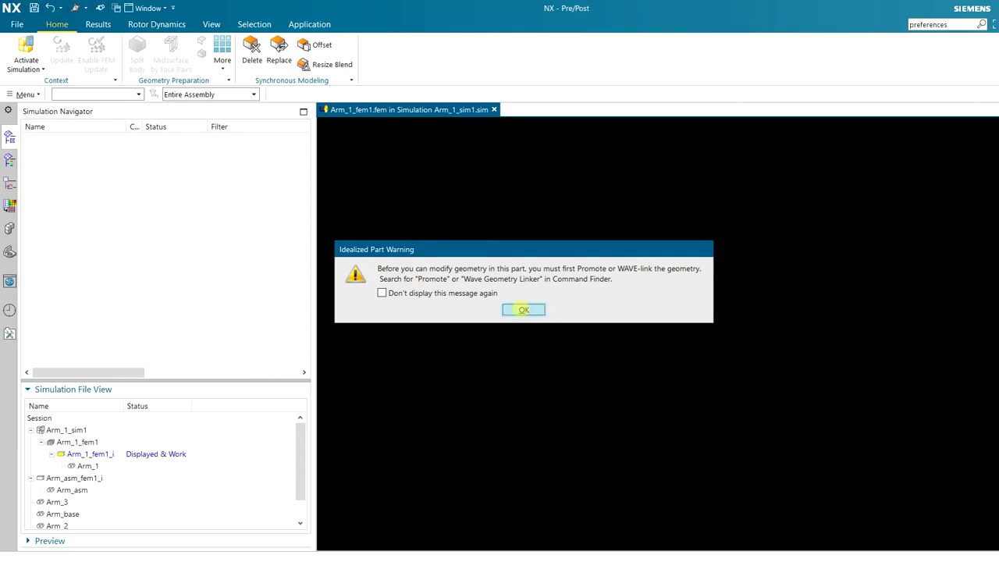
Acknowledge the idealized part warning for Arm_1_fem1_i.prt and inspect the arm around the SDU lettering
click(524, 310)
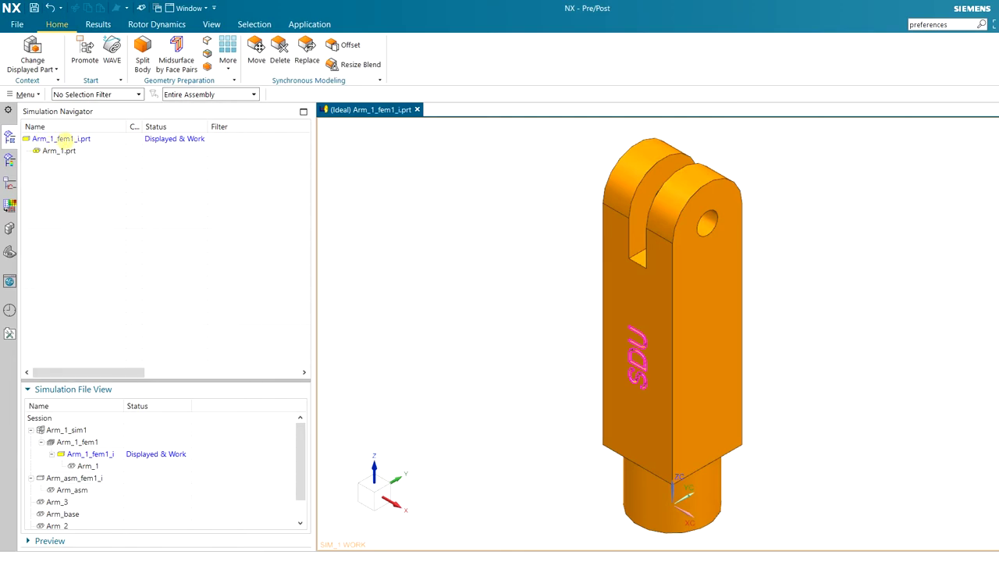
middle_drag(543, 308, 553, 247)
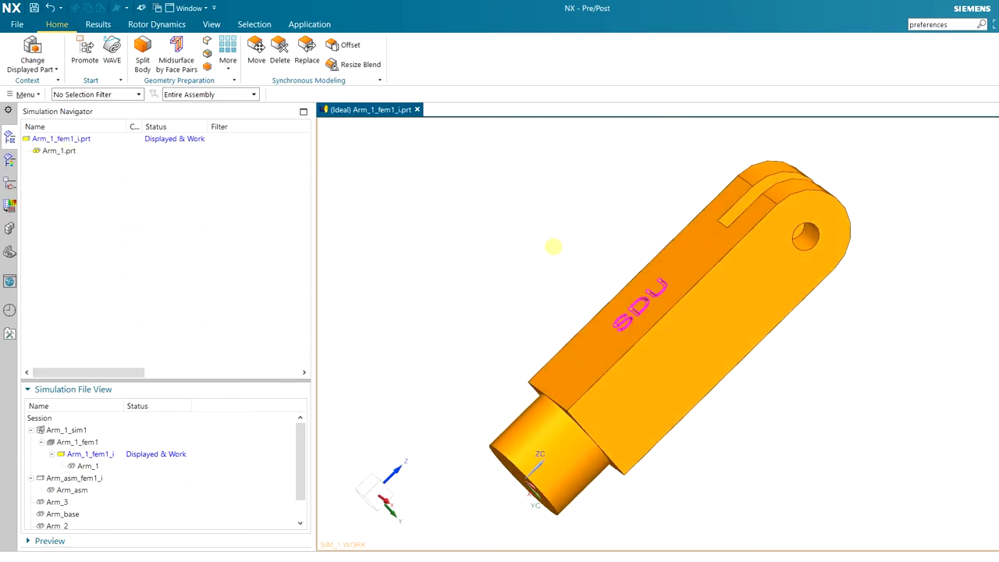
scroll(577, 242, up, 2)
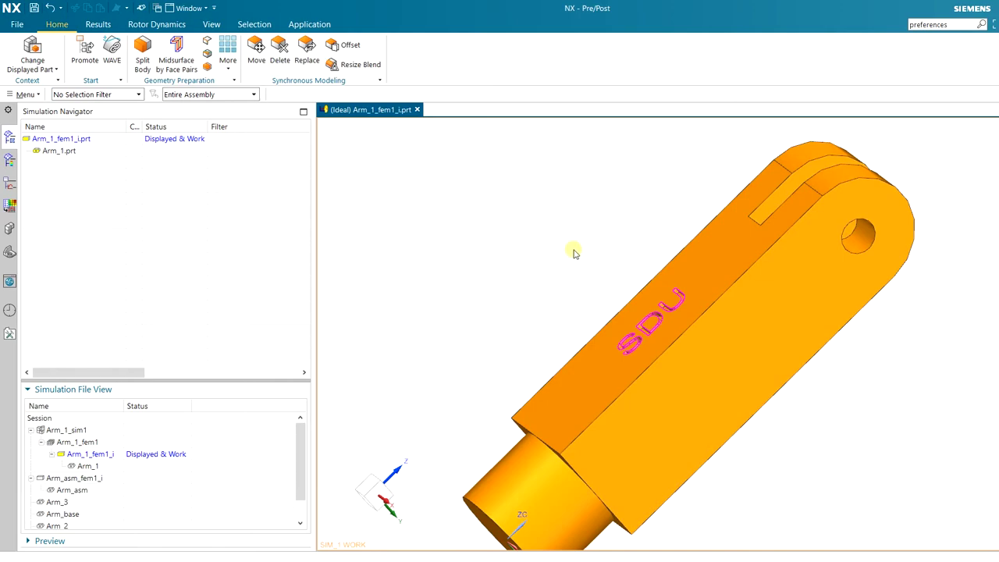
mouse_move(574, 262)
middle_down()
mouse_move(631, 225)
mouse_move(570, 245)
mouse_move(600, 281)
mouse_move(600, 261)
mouse_move(578, 265)
middle_up()
Display the master part Arm_1.prt and return to the idealized part Arm_1_fem1_i, acknowledging its warning
click(94, 151)
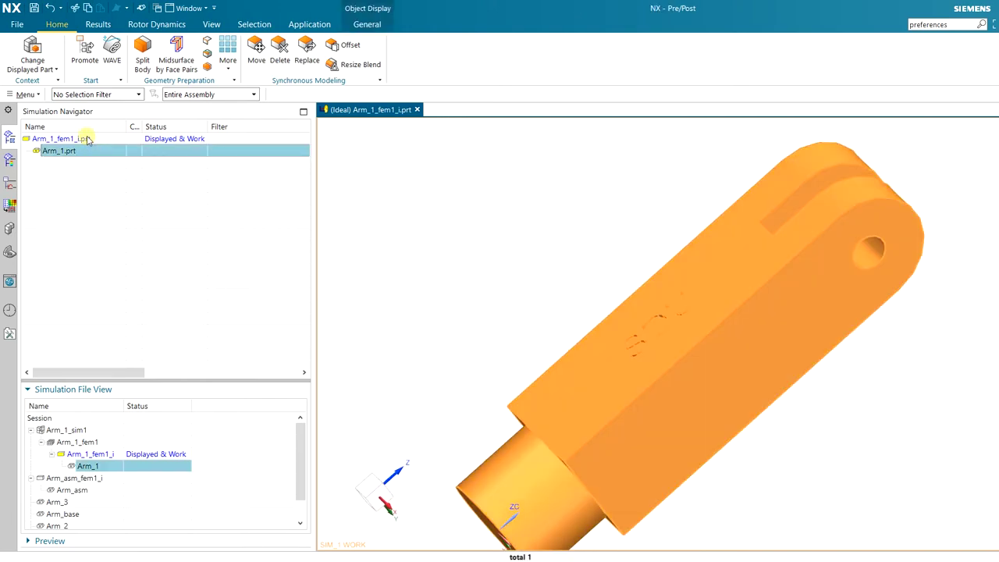
double_click(88, 148)
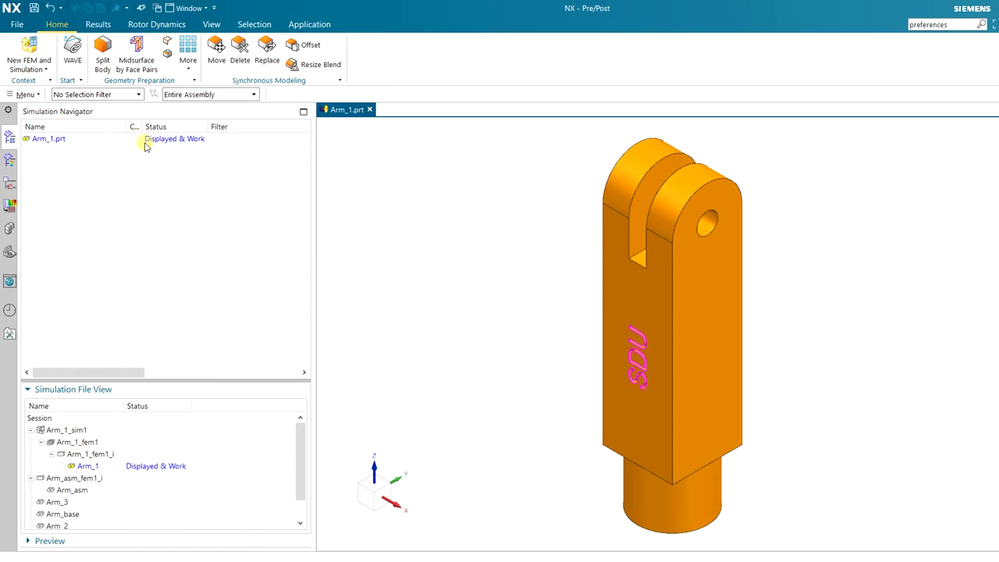
double_click(117, 457)
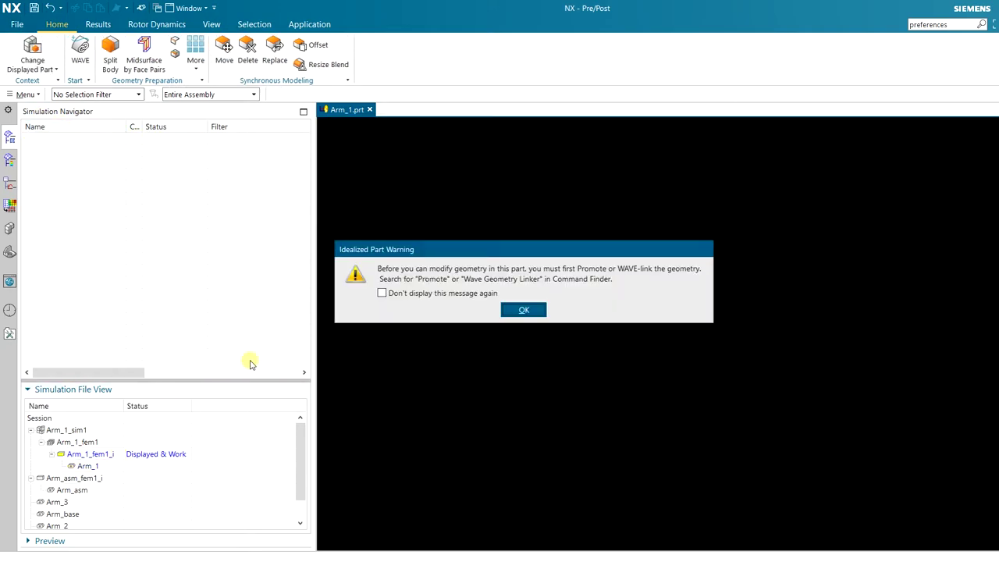
click(519, 310)
middle_drag(536, 296, 522, 264)
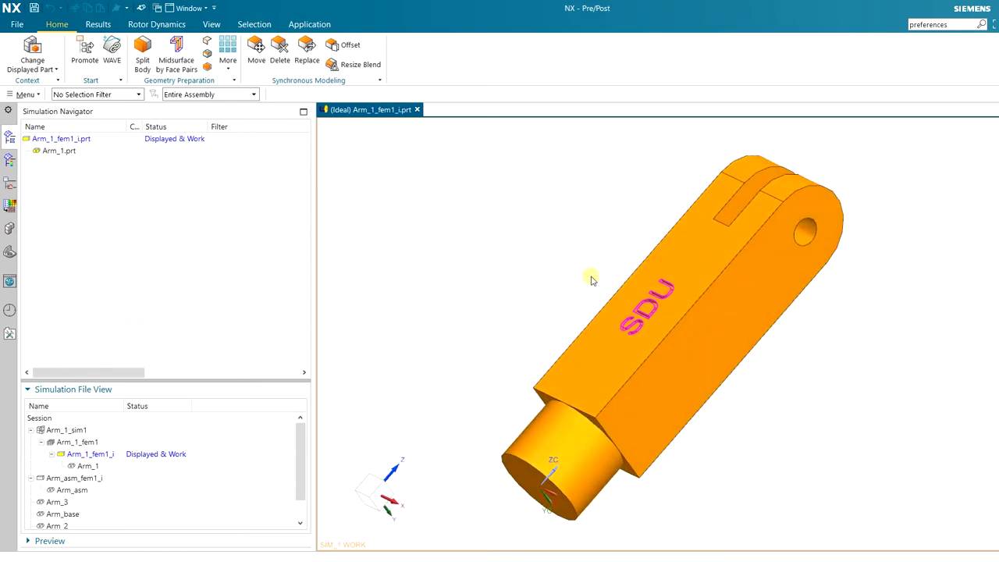
scroll(649, 247, up, 3)
scroll(601, 229, down, 3)
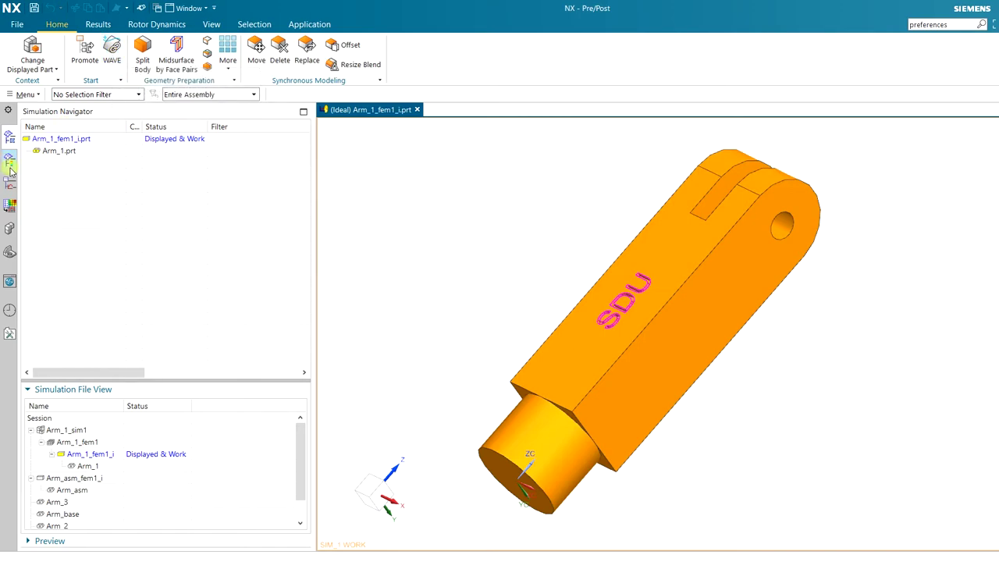
Check the idealized part's feature history and promote the Arm_1 solid body into the idealized part
click(10, 251)
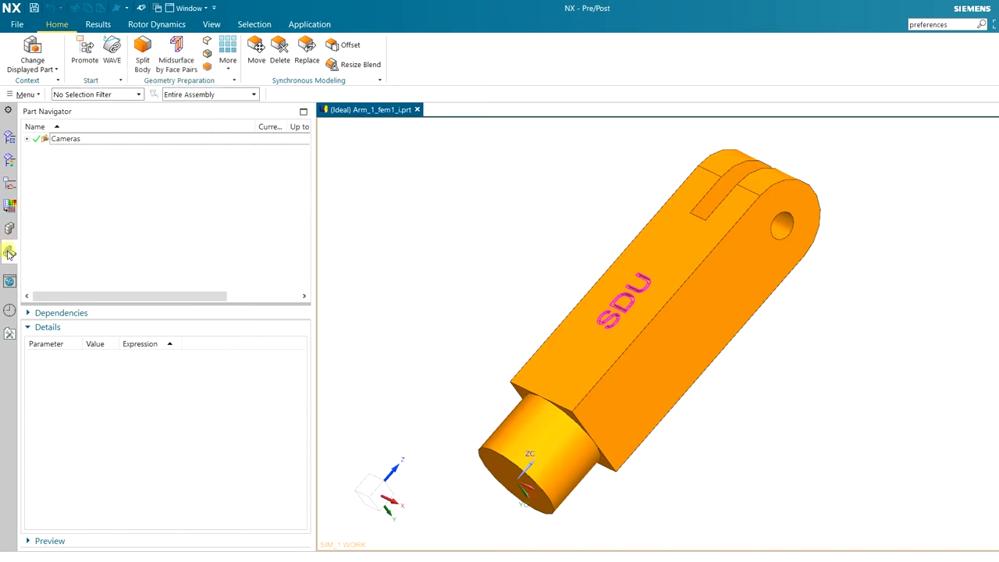
click(10, 137)
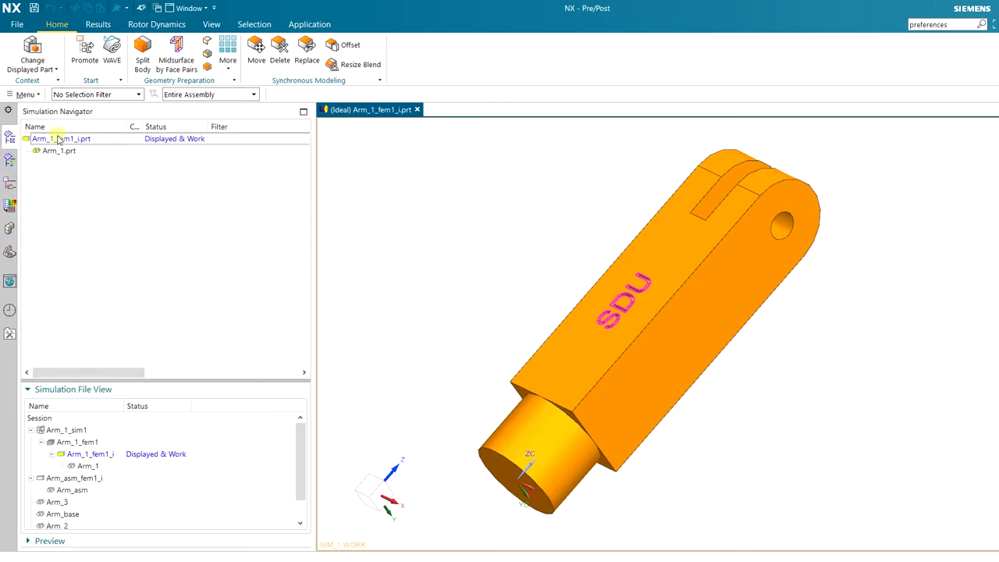
click(84, 50)
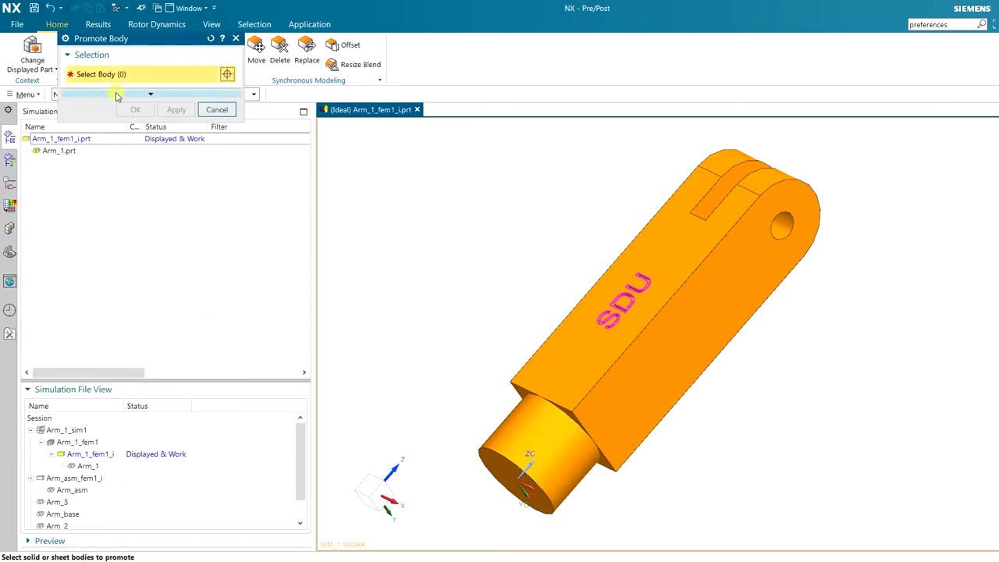
click(606, 339)
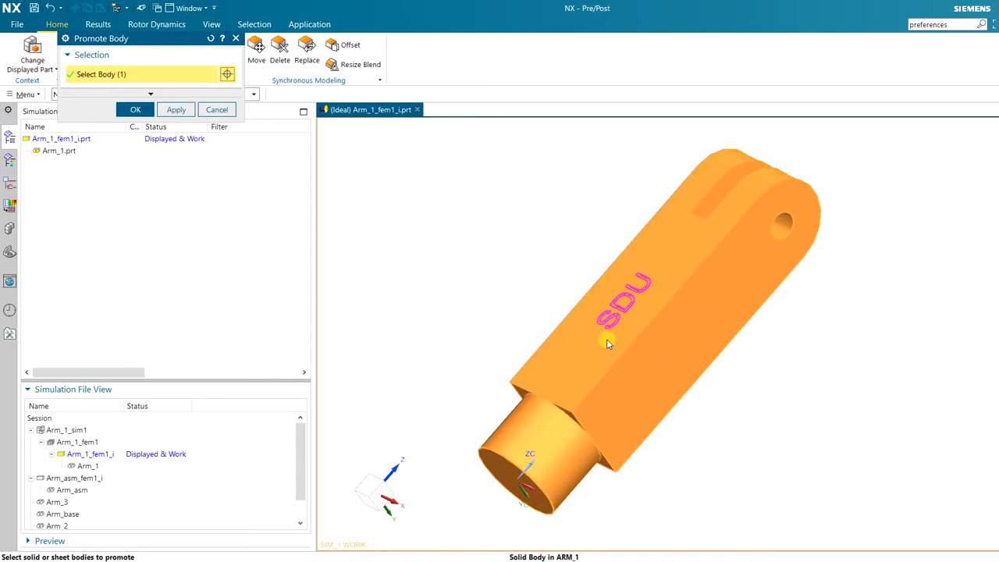
click(135, 109)
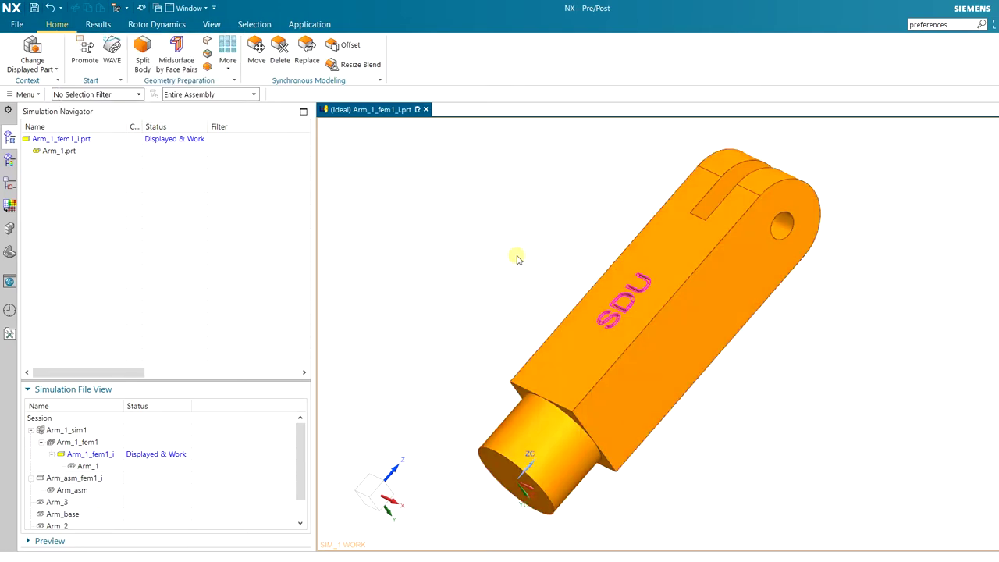
Examine the promoted body around the engraved SDU lettering and highlight the Arm_1.prt component for comparison
scroll(539, 262, up, 3)
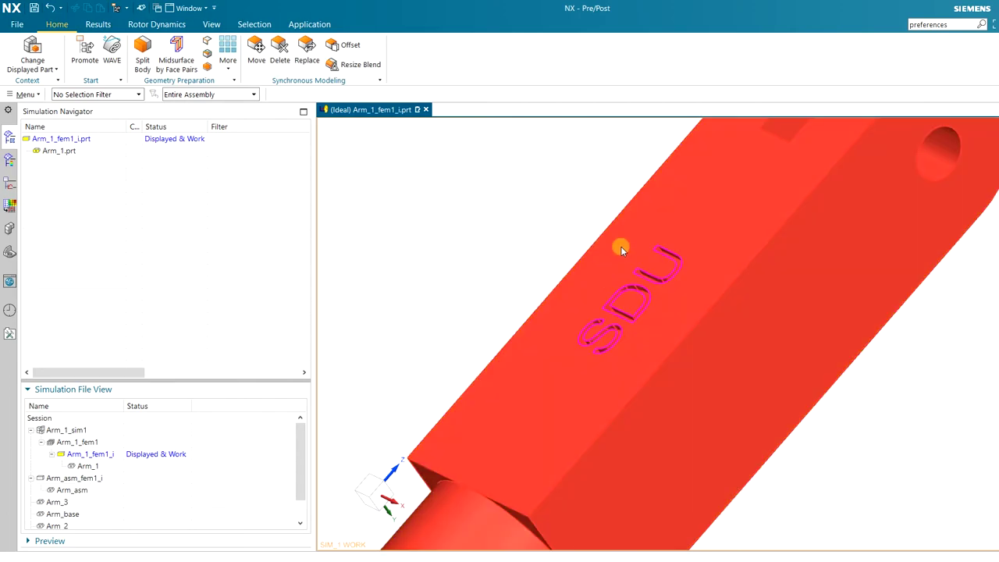
middle_drag(620, 279, 624, 303)
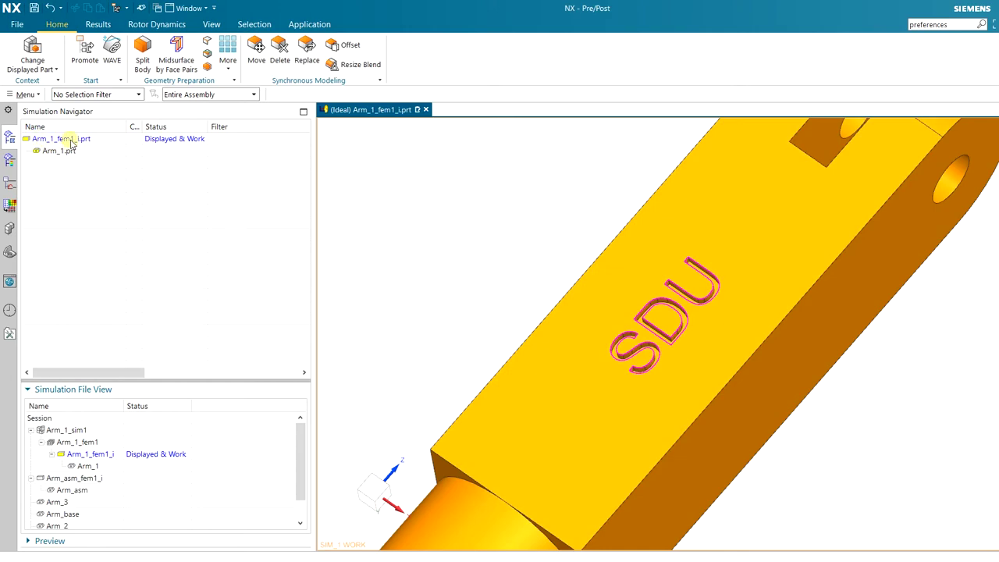
scroll(461, 188, down, 2)
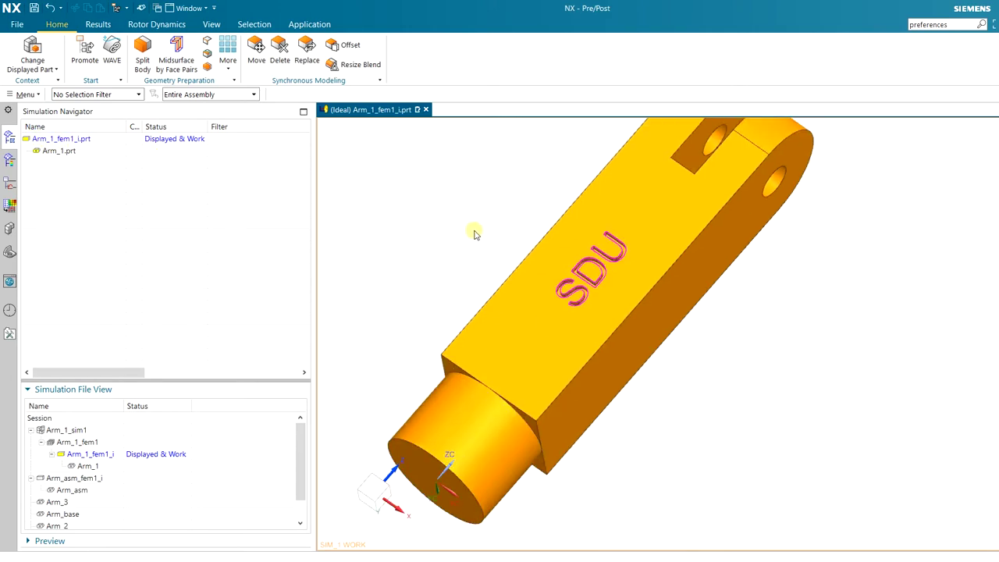
click(62, 152)
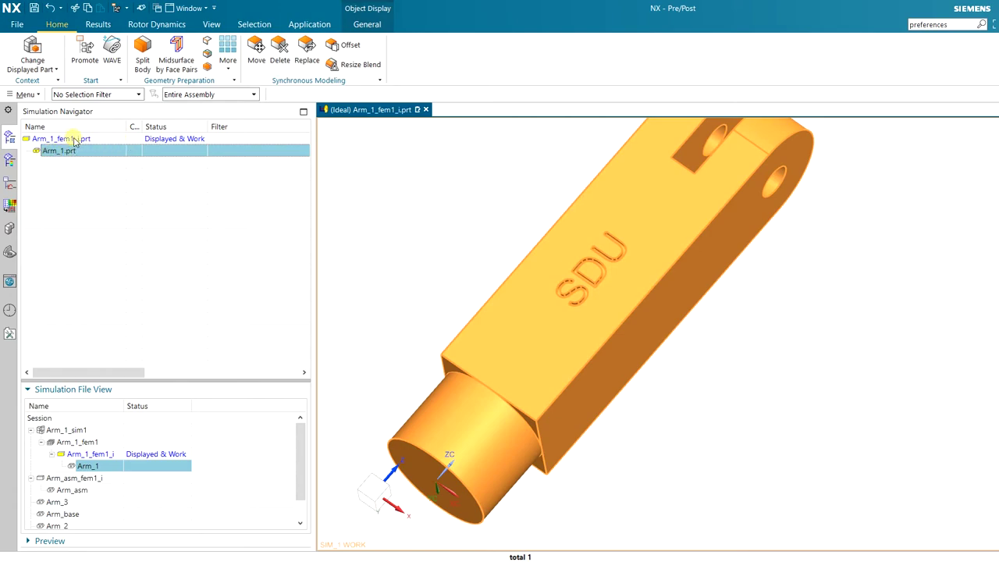
middle_drag(476, 212, 522, 211)
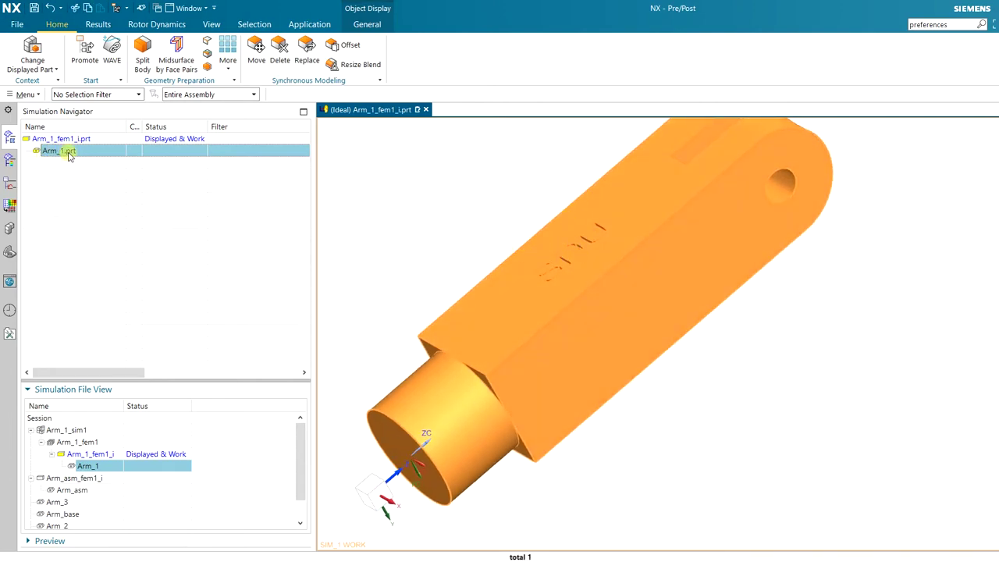
click(425, 174)
scroll(554, 230, up, 2)
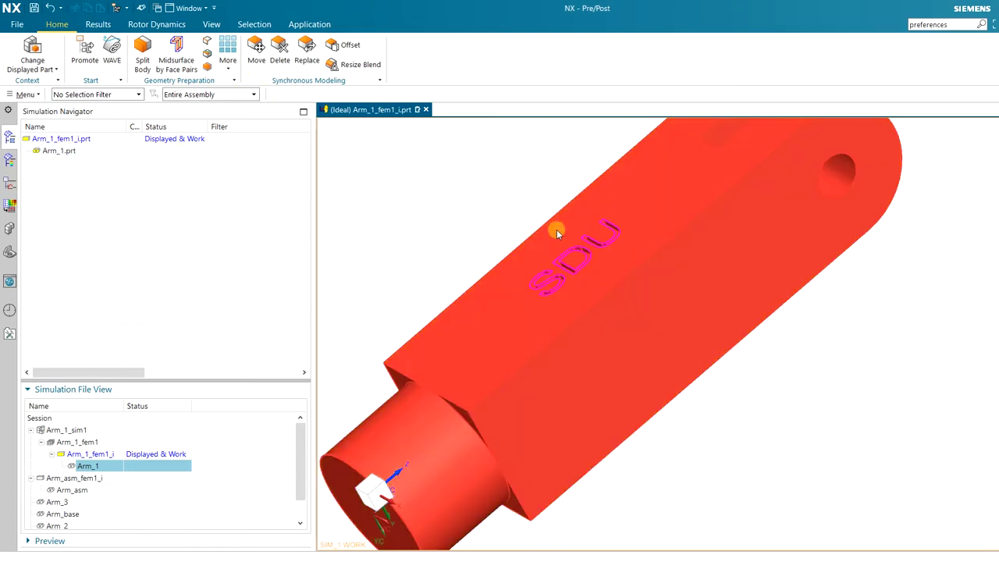
middle_drag(556, 230, 439, 179)
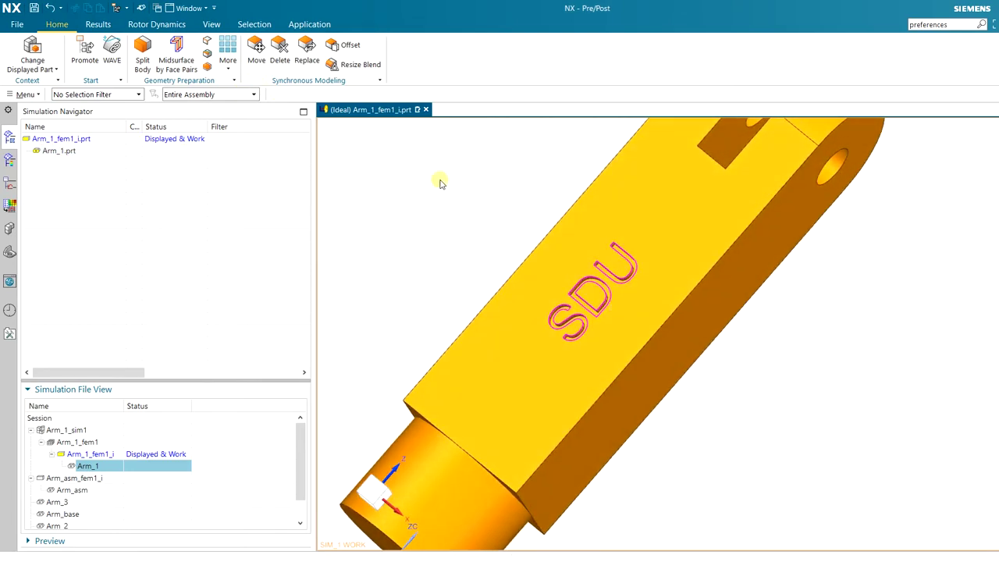
Remove all faces of the engraved SDU lettering from the promoted body with Delete Face, checking the preview before accepting
click(281, 53)
scroll(539, 354, up, 5)
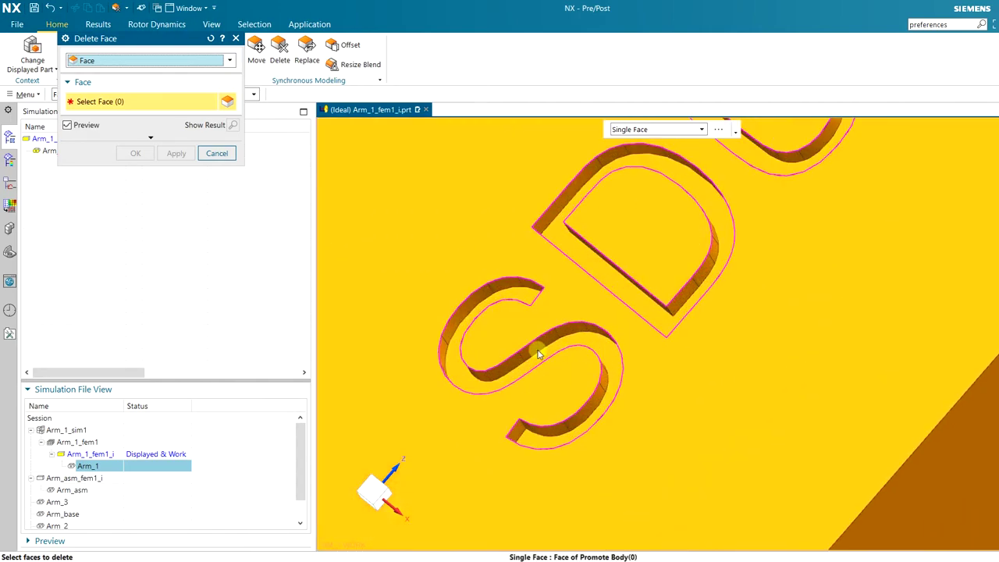
click(452, 350)
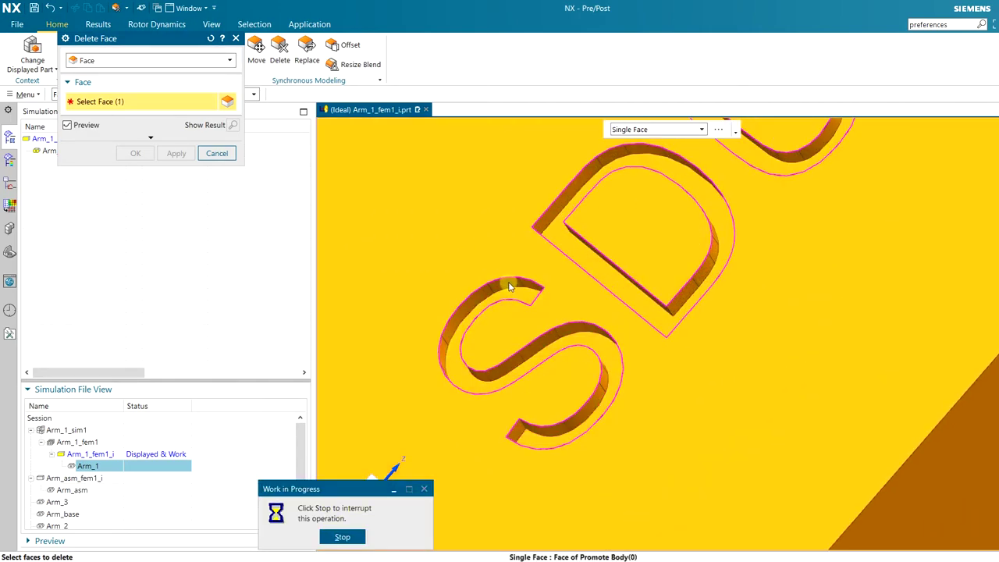
click(89, 126)
middle_drag(508, 216, 511, 240)
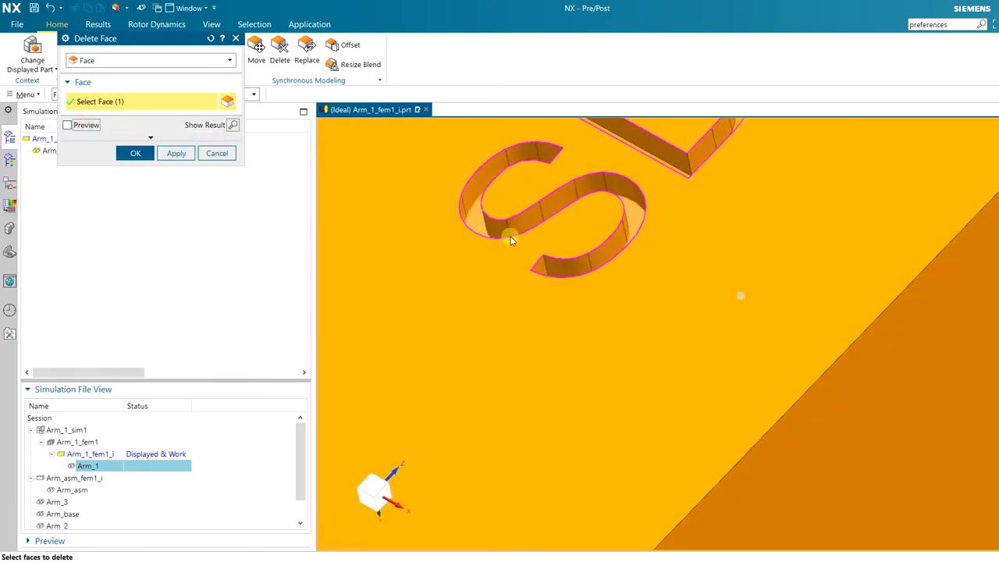
click(511, 240)
click(485, 175)
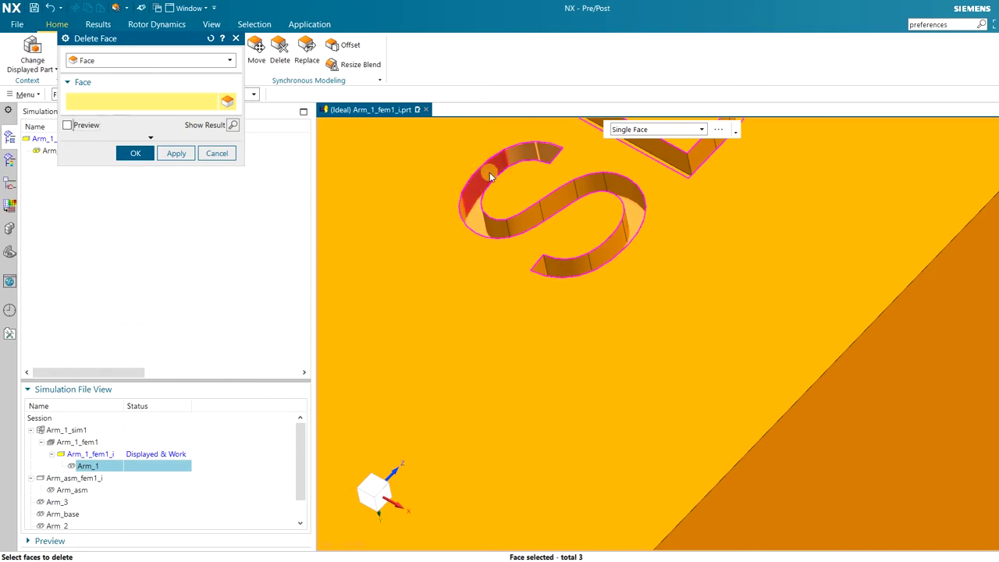
click(471, 229)
middle_drag(471, 229, 466, 196)
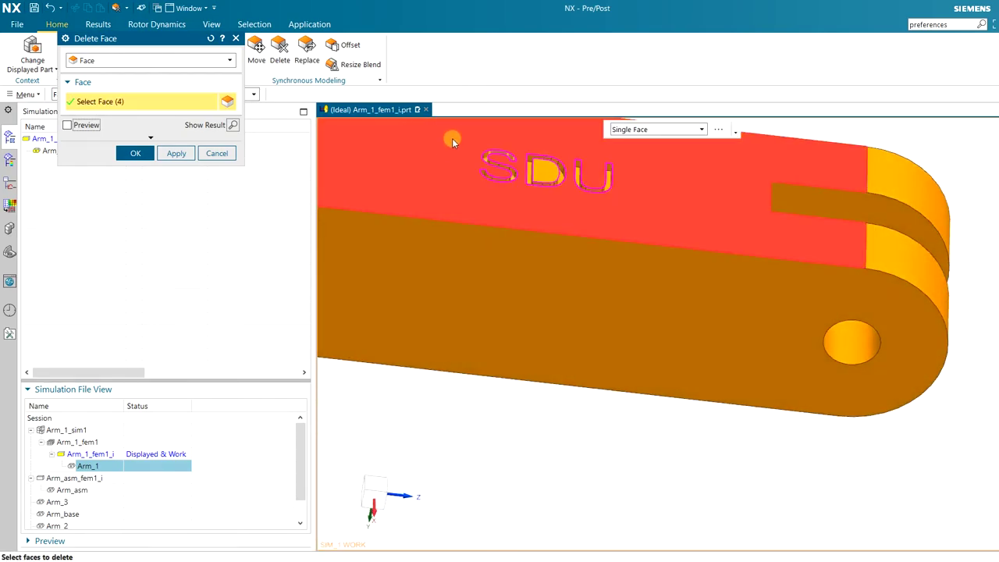
drag(454, 135, 639, 212)
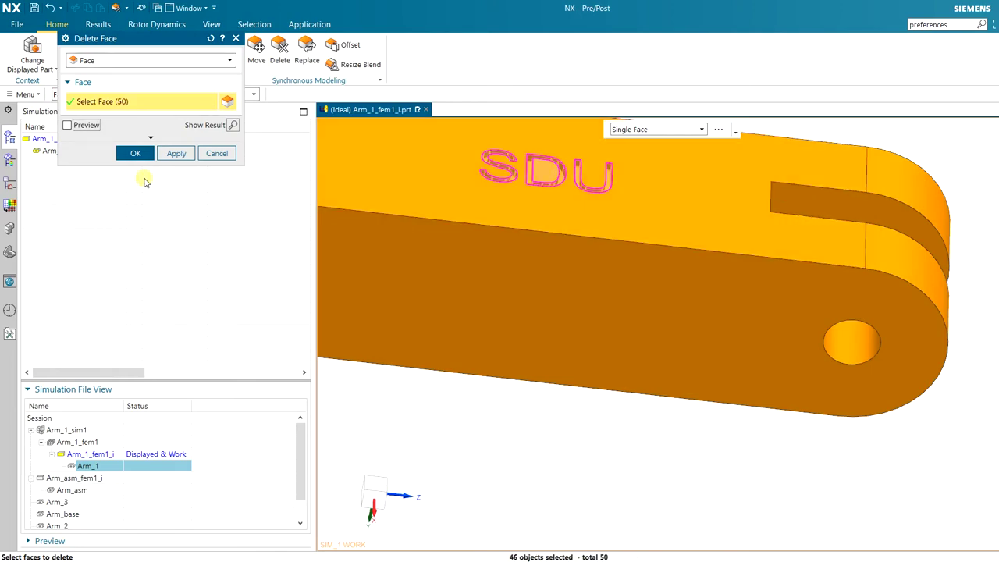
click(70, 125)
middle_drag(698, 330, 725, 341)
scroll(664, 314, down, 5)
scroll(575, 229, up, 6)
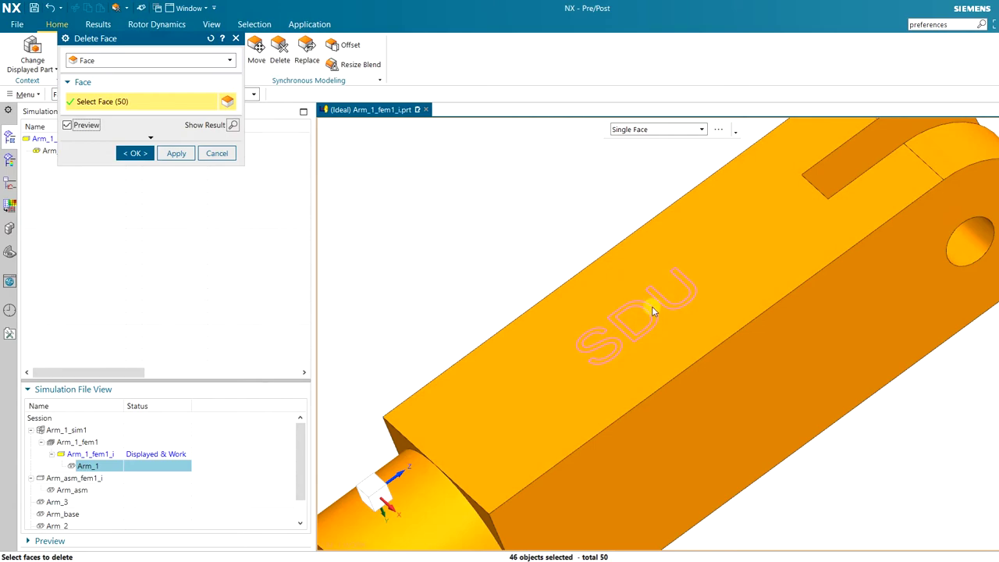
click(67, 125)
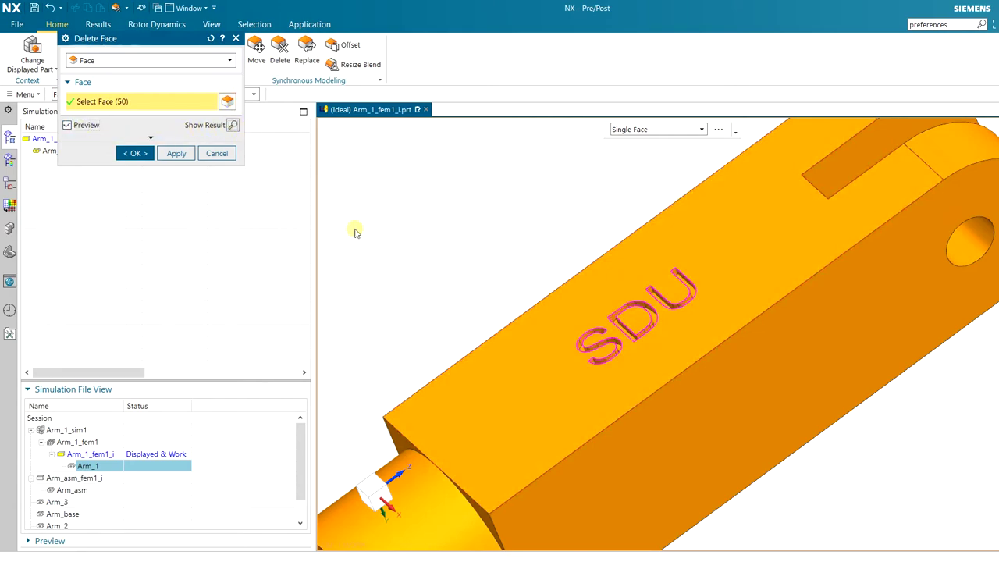
click(135, 152)
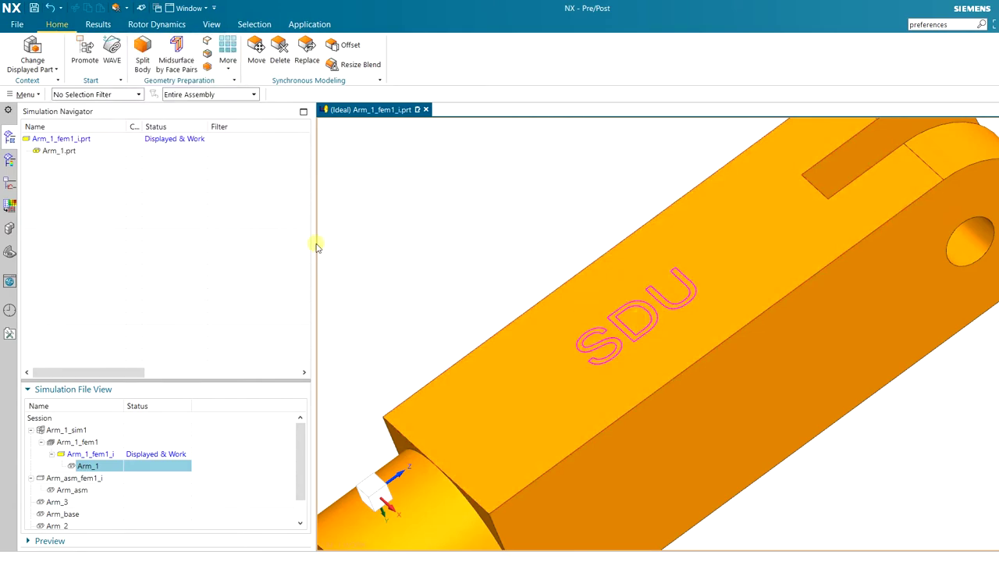
Hide all datums and curves, including the SDU outlines, and inspect the simplified arm
click(645, 325)
click(211, 25)
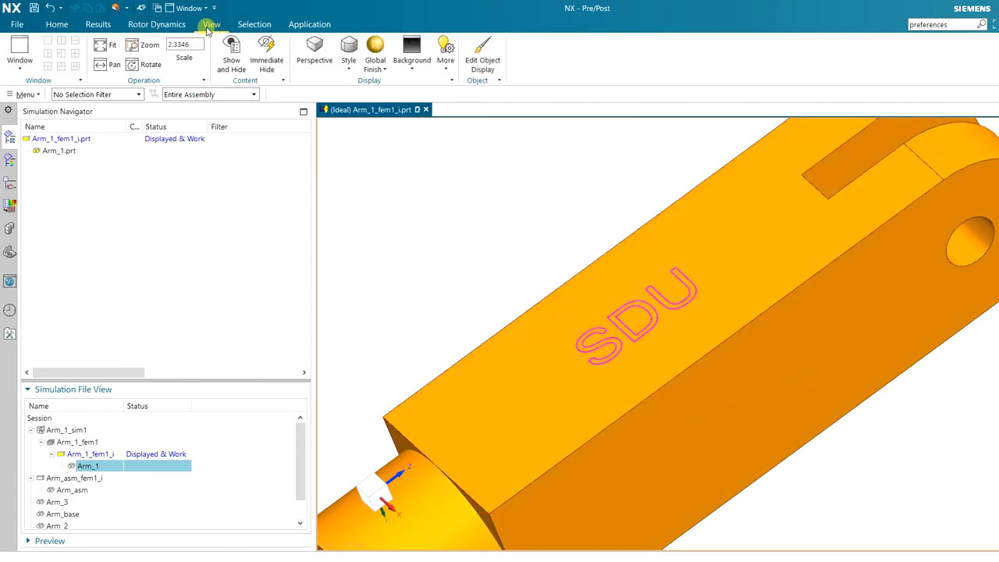
click(231, 59)
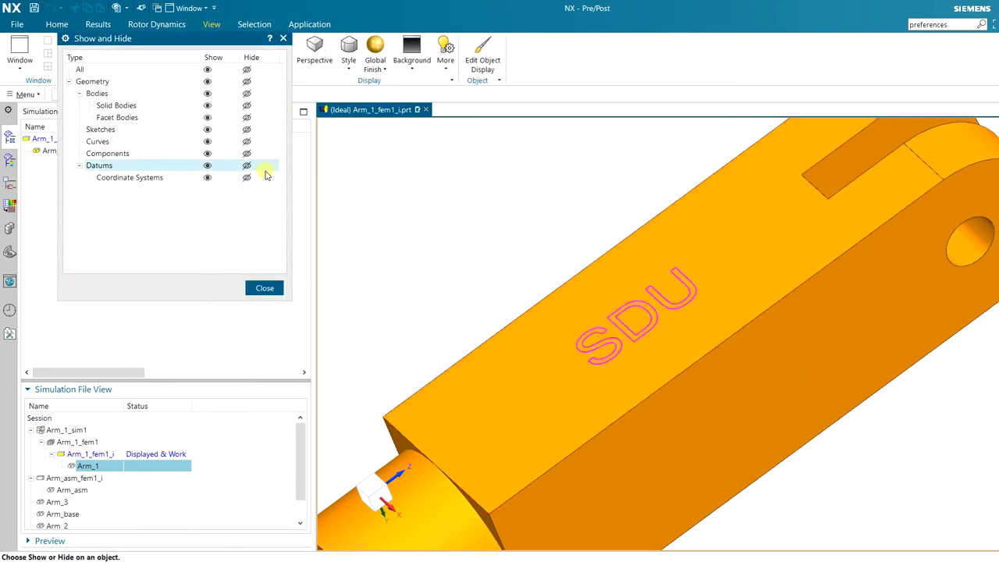
click(245, 165)
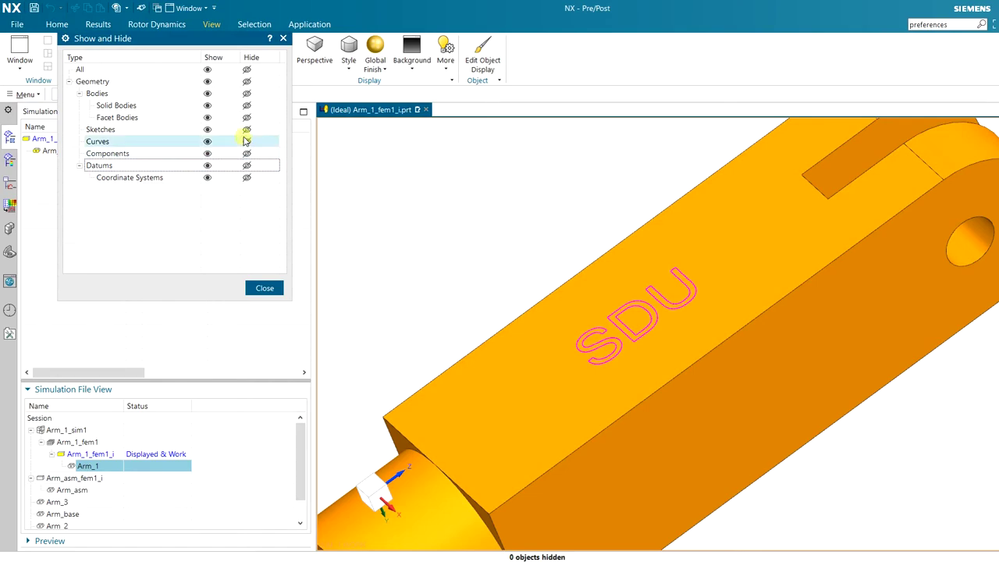
click(246, 141)
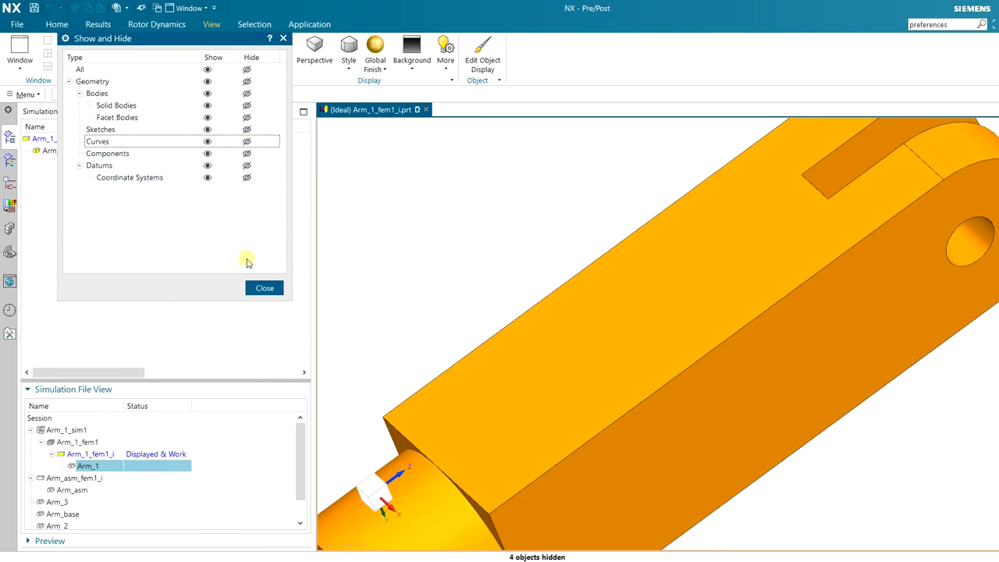
click(265, 287)
scroll(515, 306, down, 5)
middle_drag(535, 302, 653, 227)
scroll(520, 291, up, 2)
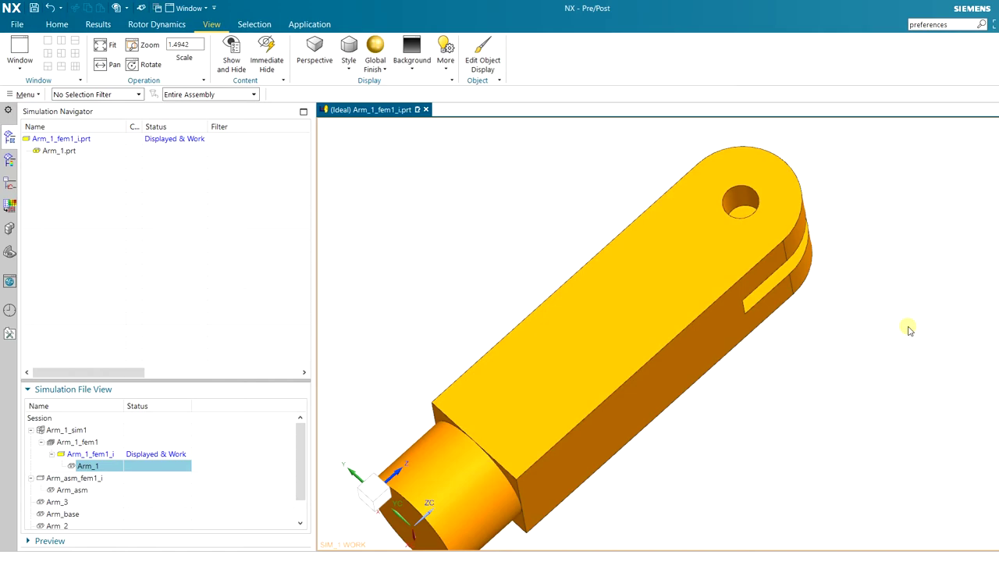
middle_drag(913, 355, 832, 328)
middle_drag(710, 213, 635, 284)
middle_drag(908, 276, 909, 266)
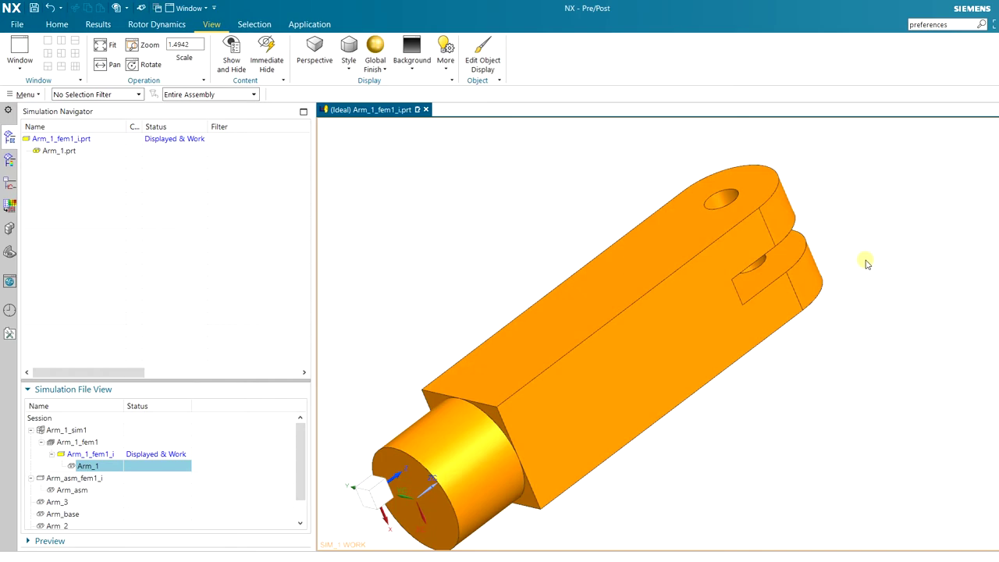
Save the simplified idealized part Arm_1_fem1_i.prt after checking its geometry
drag(877, 284, 691, 257)
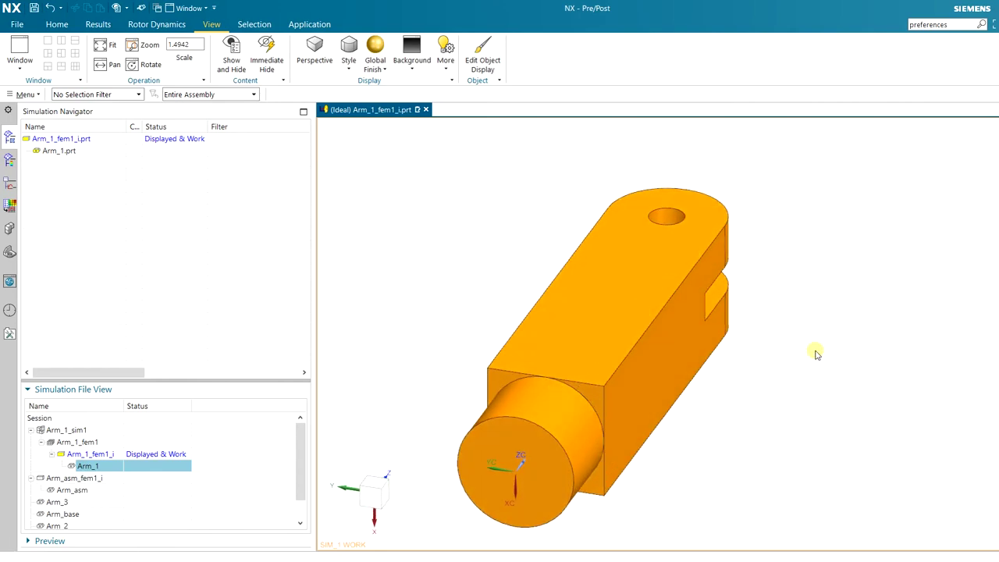
drag(815, 353, 786, 355)
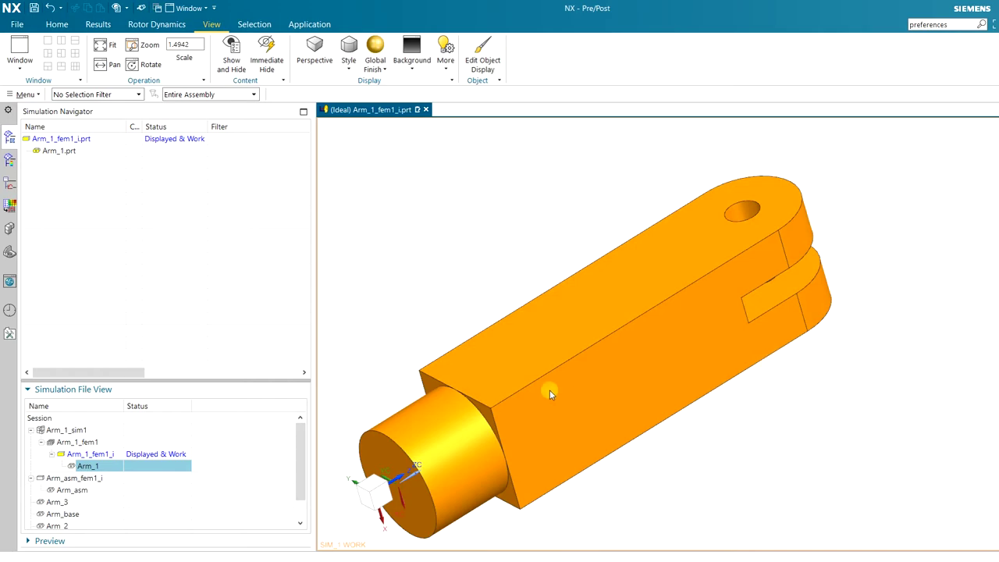
scroll(485, 390, up, 1)
drag(680, 308, 874, 149)
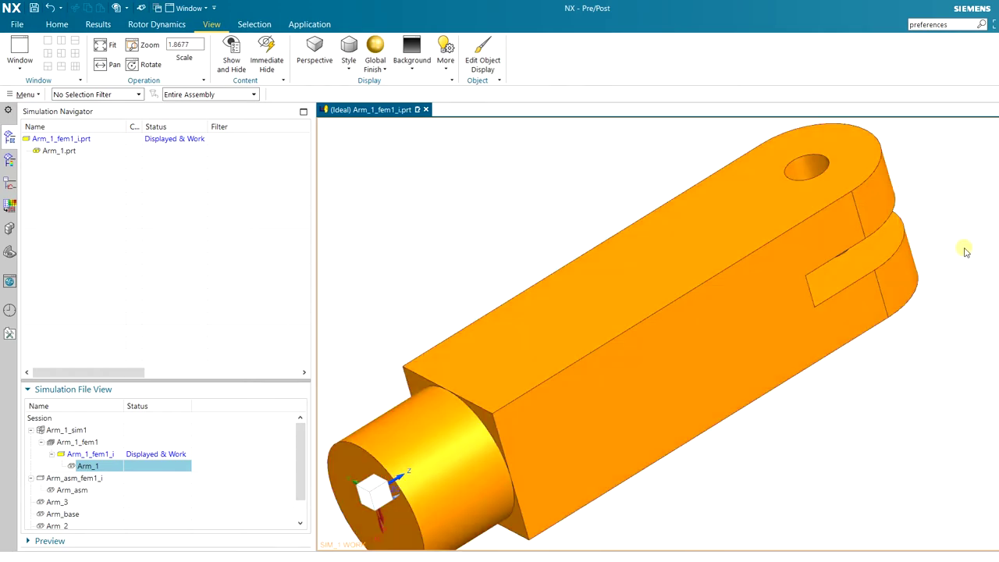
drag(963, 249, 827, 171)
key(Home)
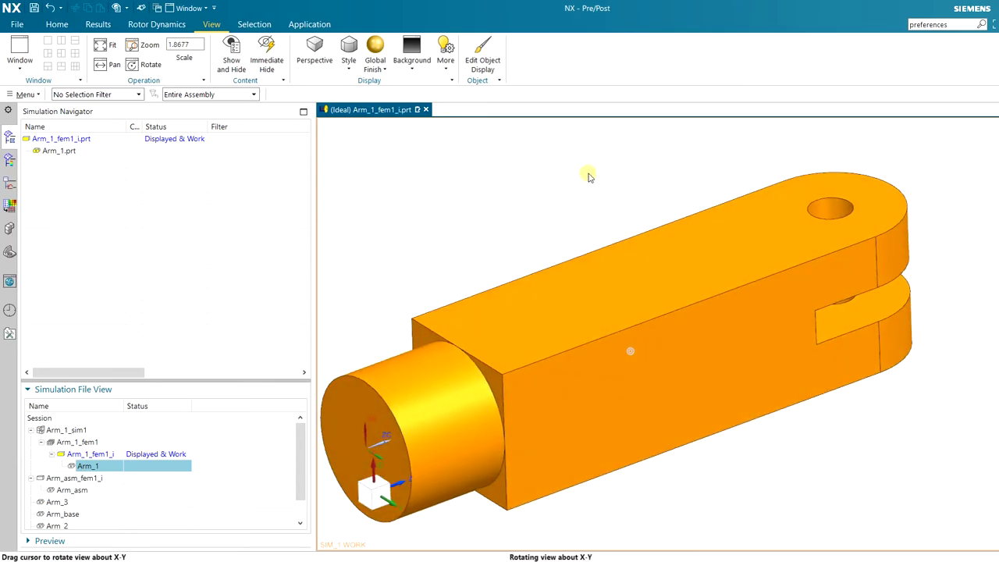
click(57, 25)
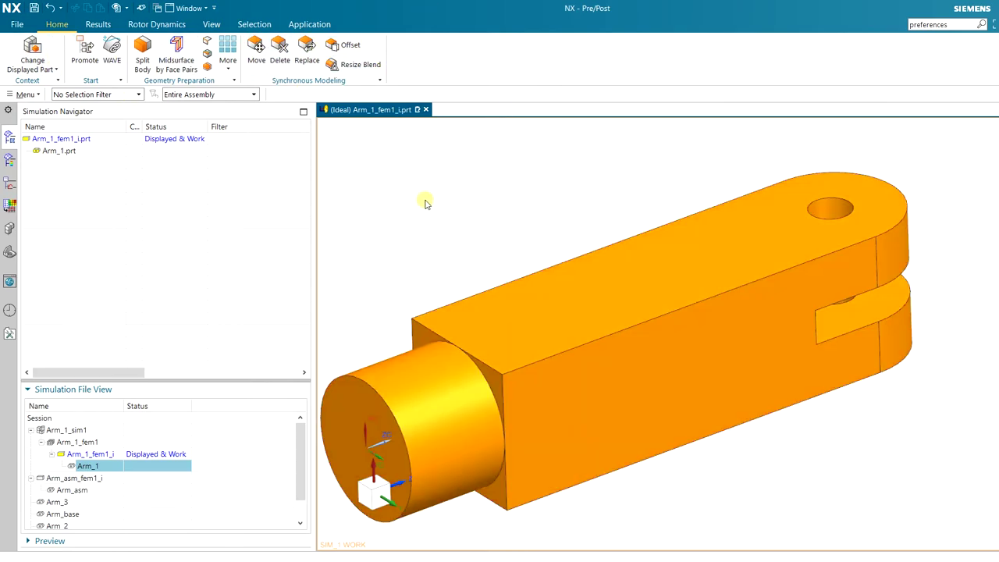
key(ctrl+s)
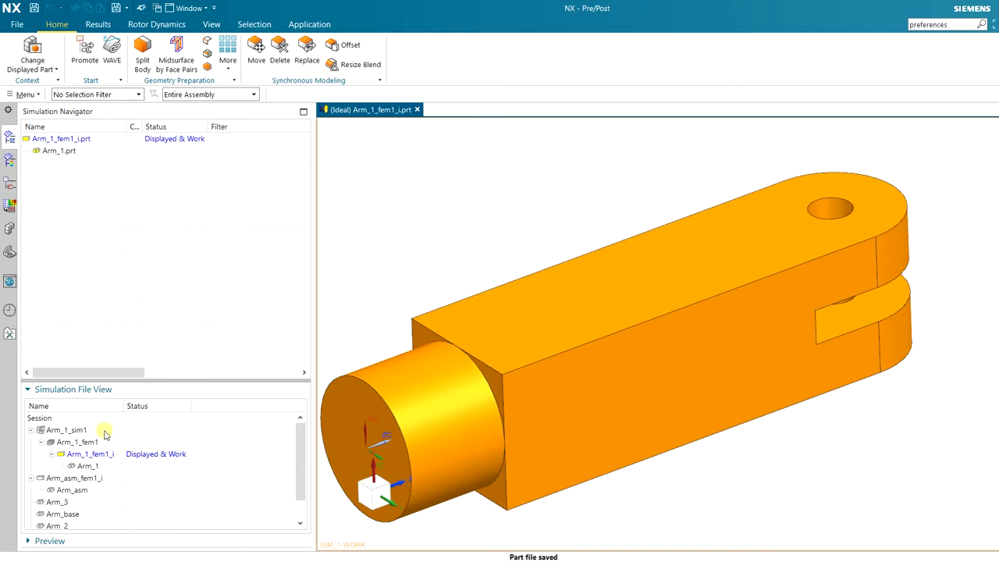
Display the Arm_1_sim1 simulation file and activate meshing to update the Arm_1_fem1 polygon body, closing the update log
double_click(78, 430)
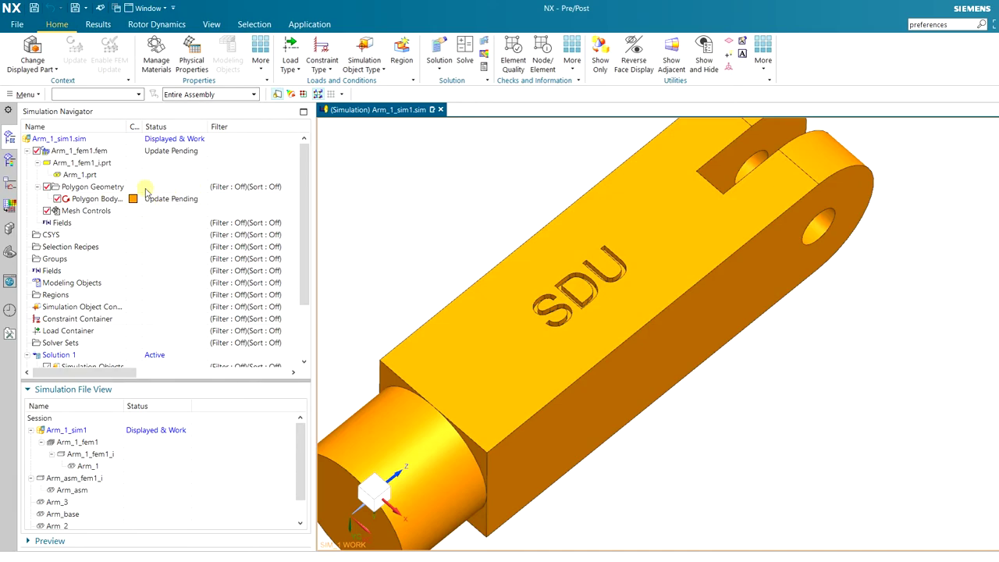
scroll(437, 238, down, 2)
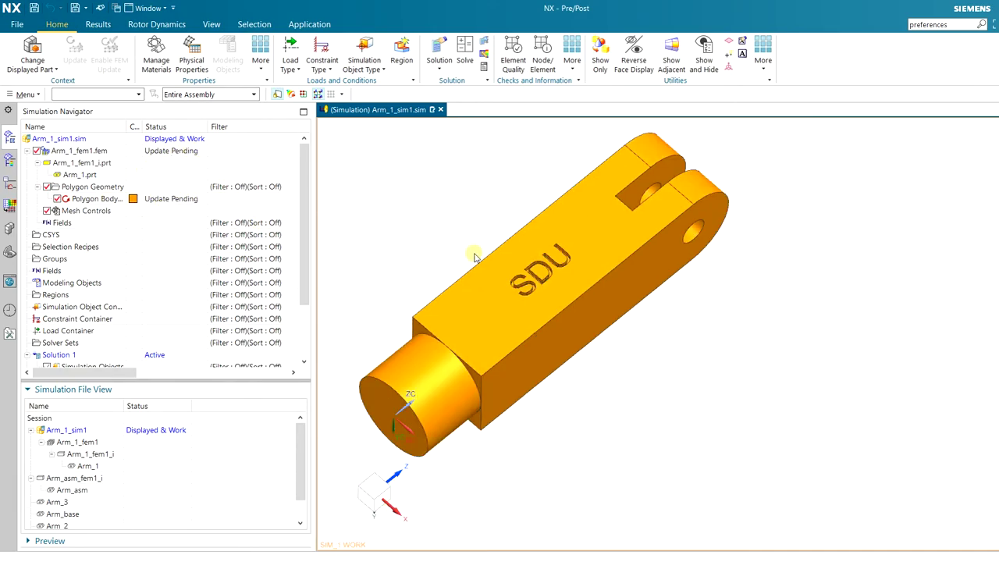
scroll(472, 250, up, 3)
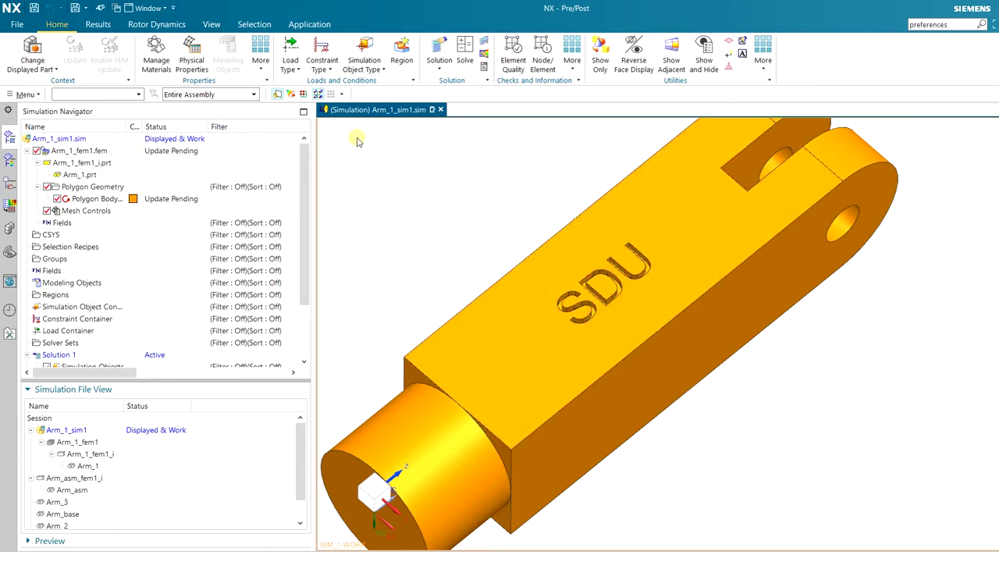
click(33, 67)
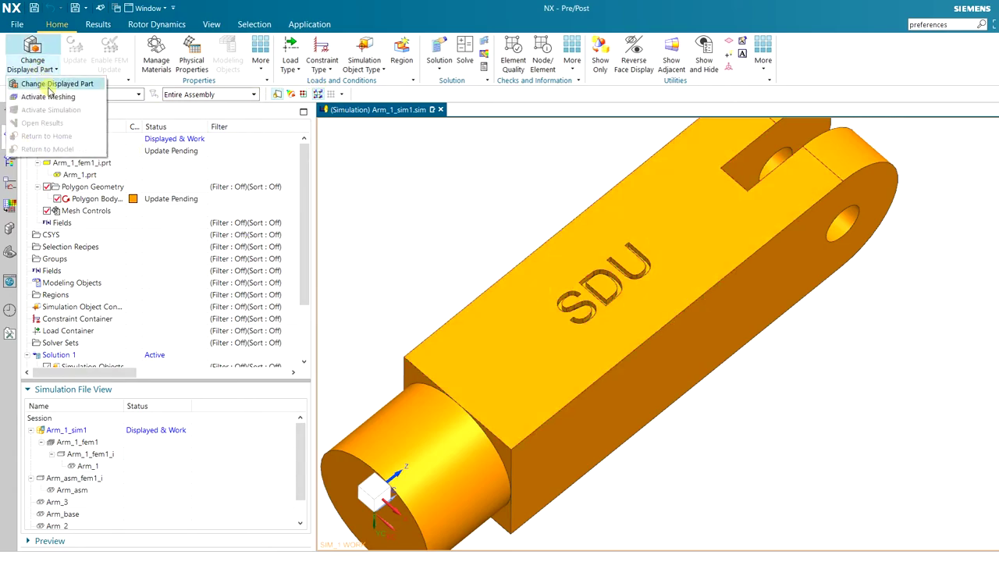
click(43, 96)
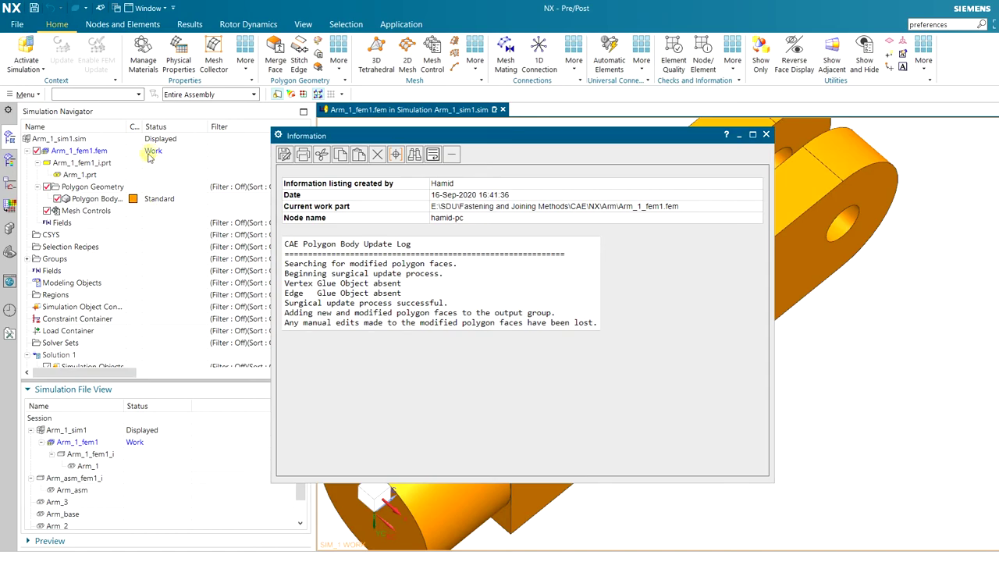
click(766, 136)
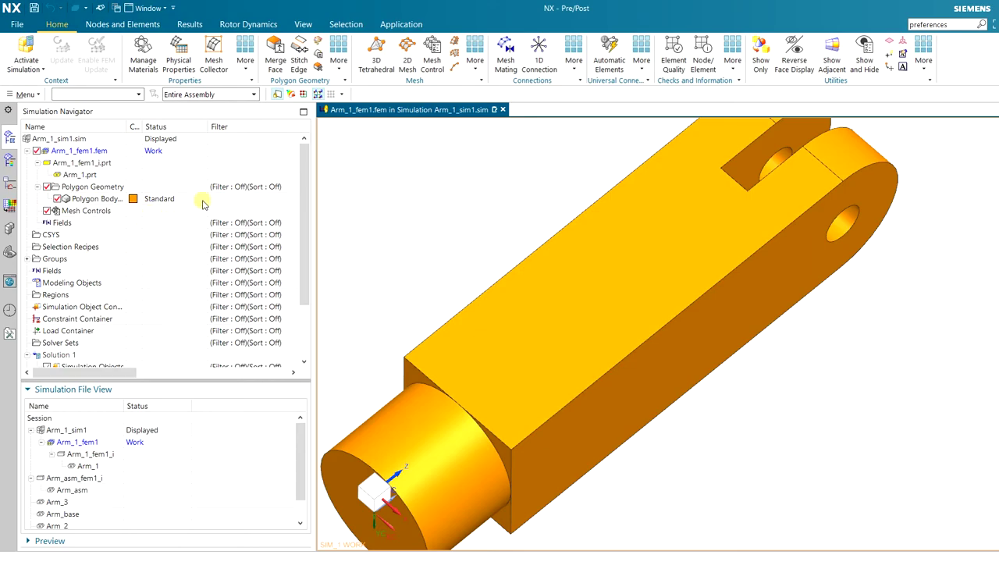
Highlight the updated polygon body and examine it from several angles, checking the face where the SDU lettering was
click(105, 199)
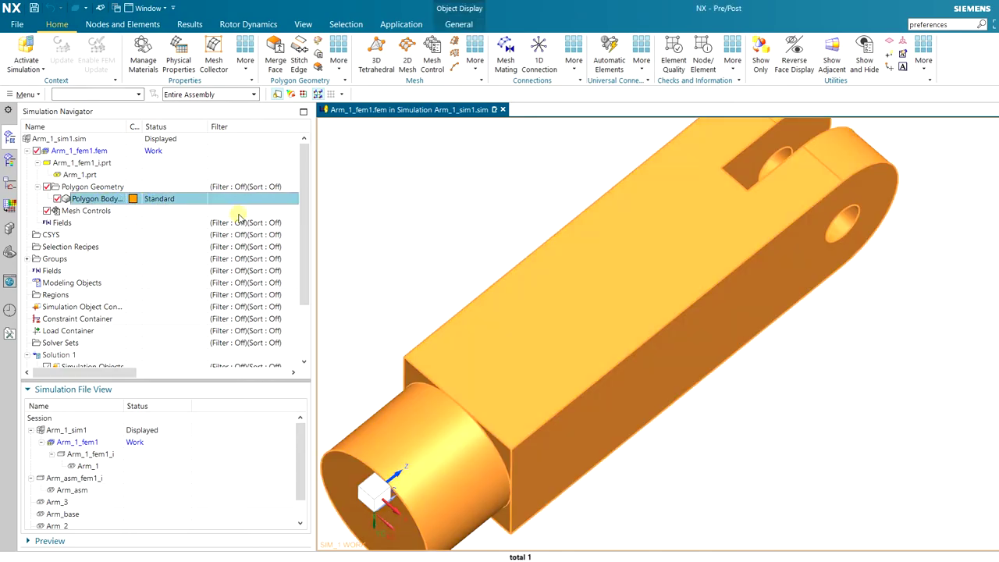
scroll(394, 236, up, 2)
scroll(397, 232, down, 3)
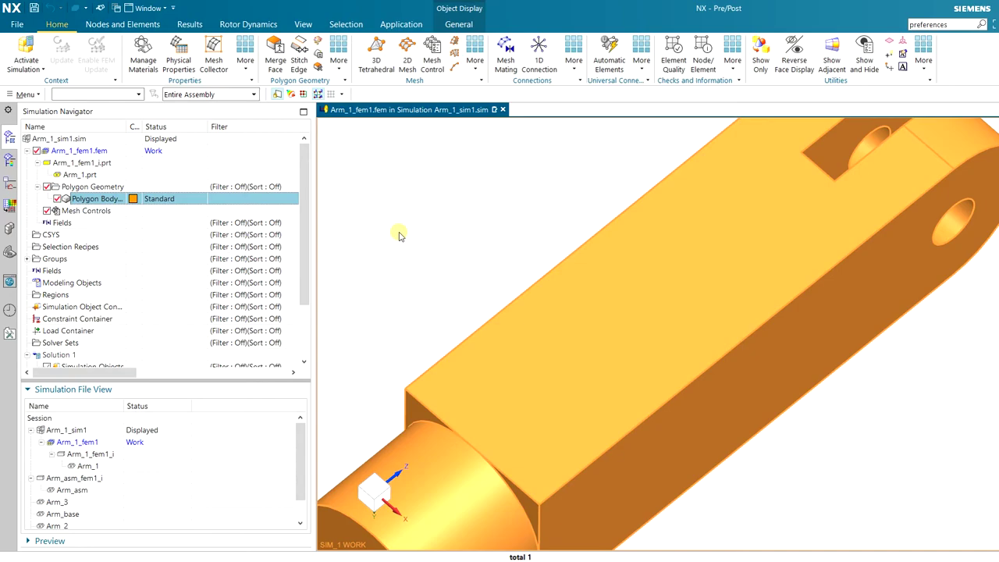
middle_drag(397, 232, 504, 8)
scroll(508, 170, up, 5)
middle_drag(626, 200, 590, 185)
click(358, 255)
scroll(358, 256, down, 3)
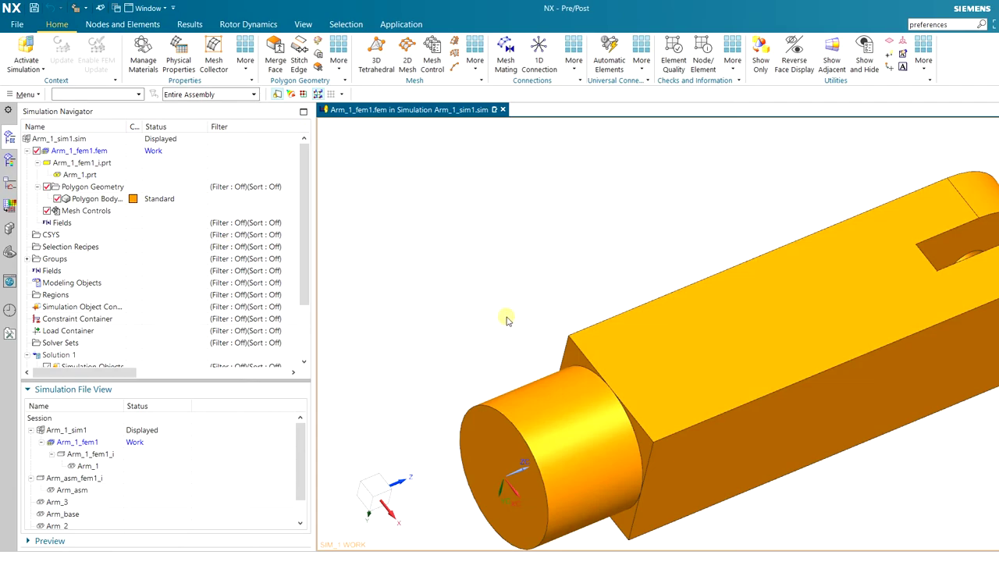
middle_drag(506, 319, 549, 291)
scroll(553, 292, up, 2)
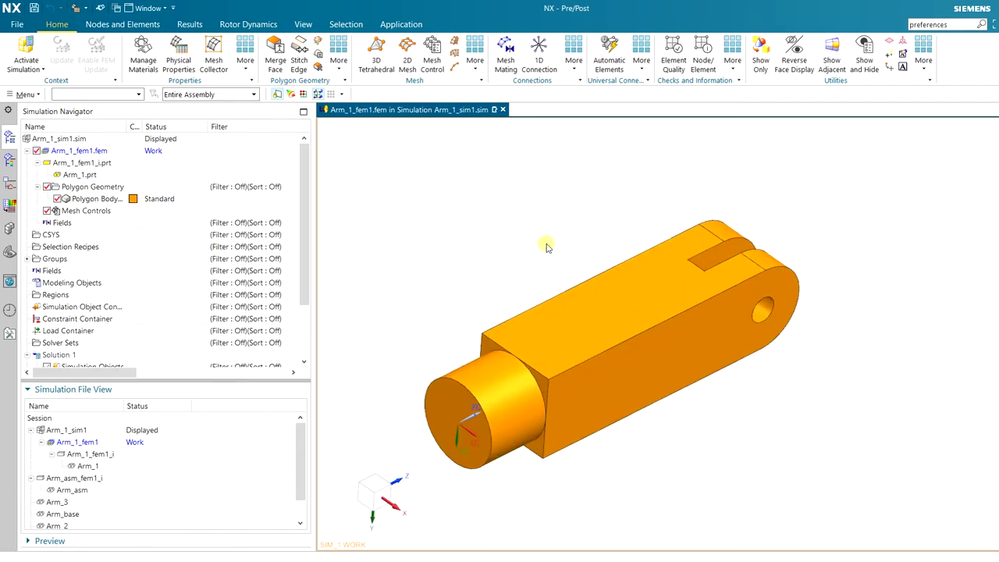
scroll(473, 282, down, 1)
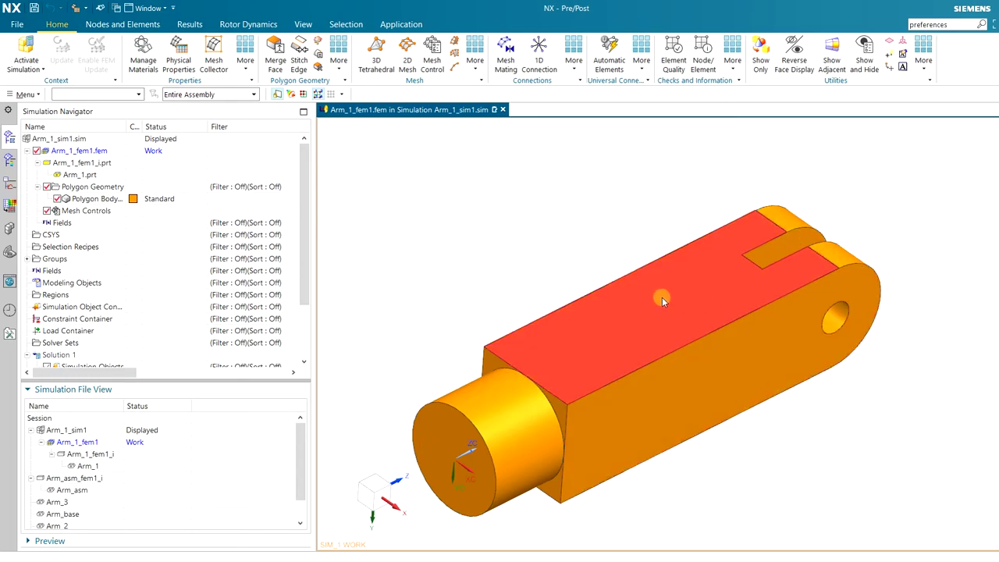
middle_drag(688, 306, 623, 302)
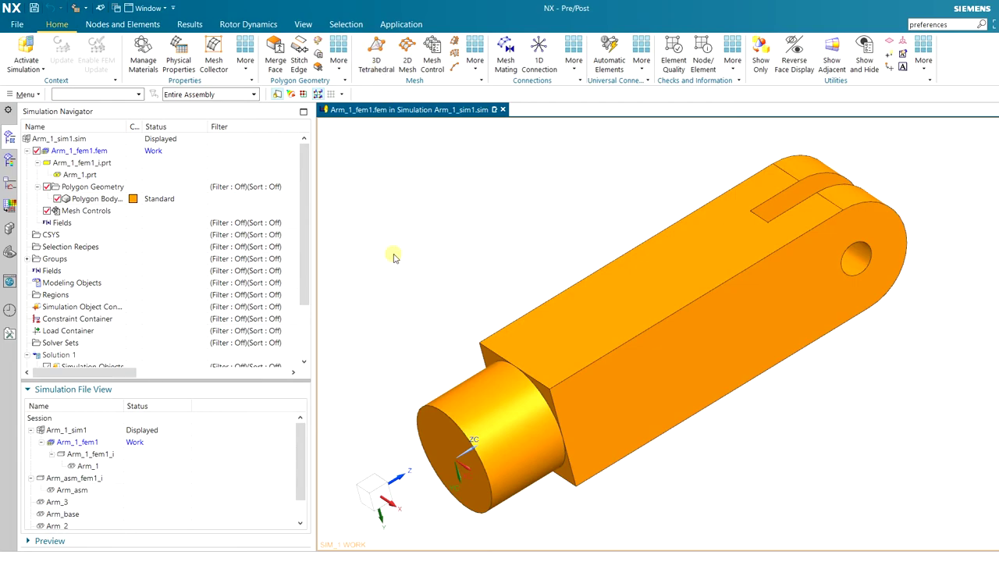
Mesh the arm's polygon body with 3D tetrahedral CTETRA(10) elements, using the automatically calculated element size of 12.6 mm
click(597, 290)
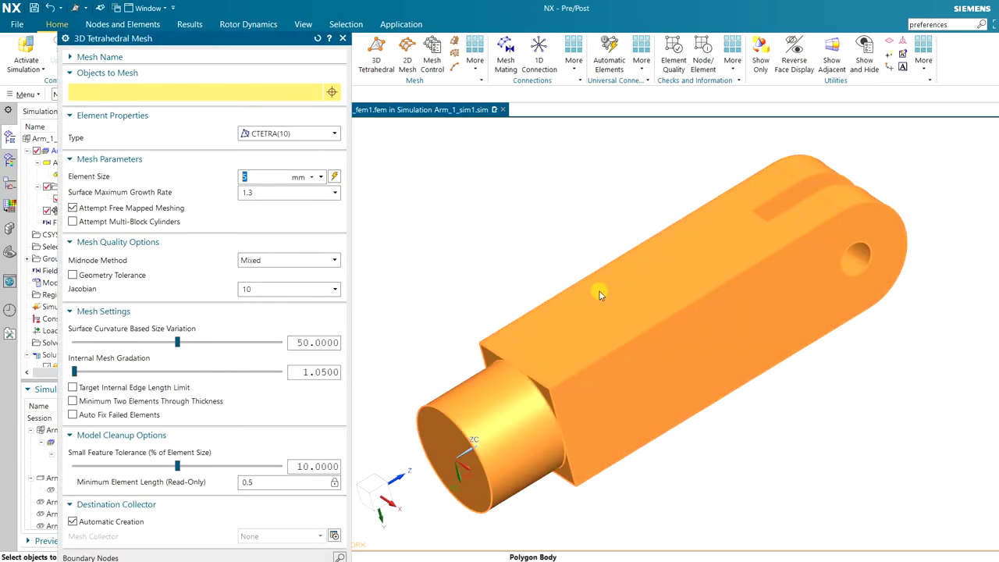
click(324, 134)
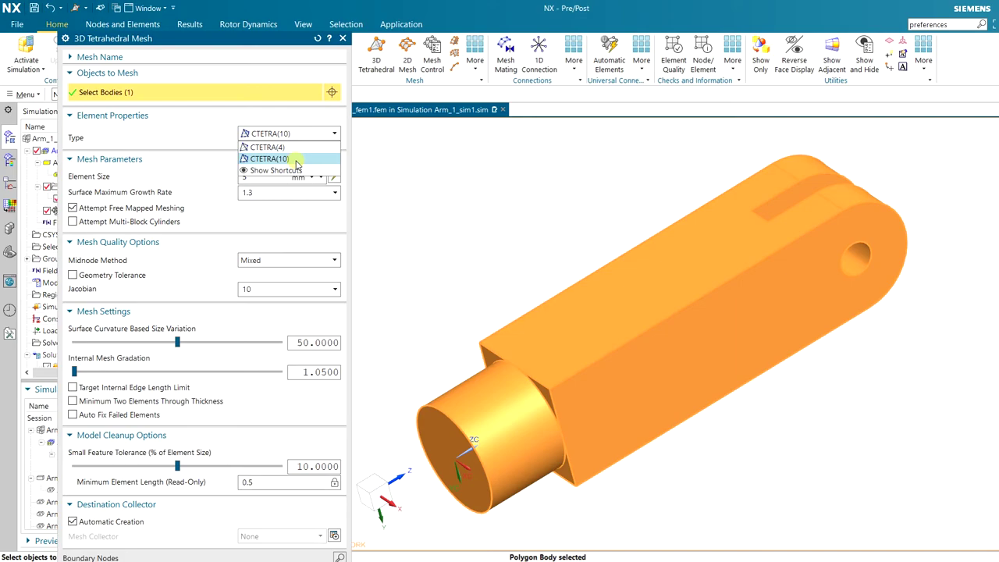
click(296, 159)
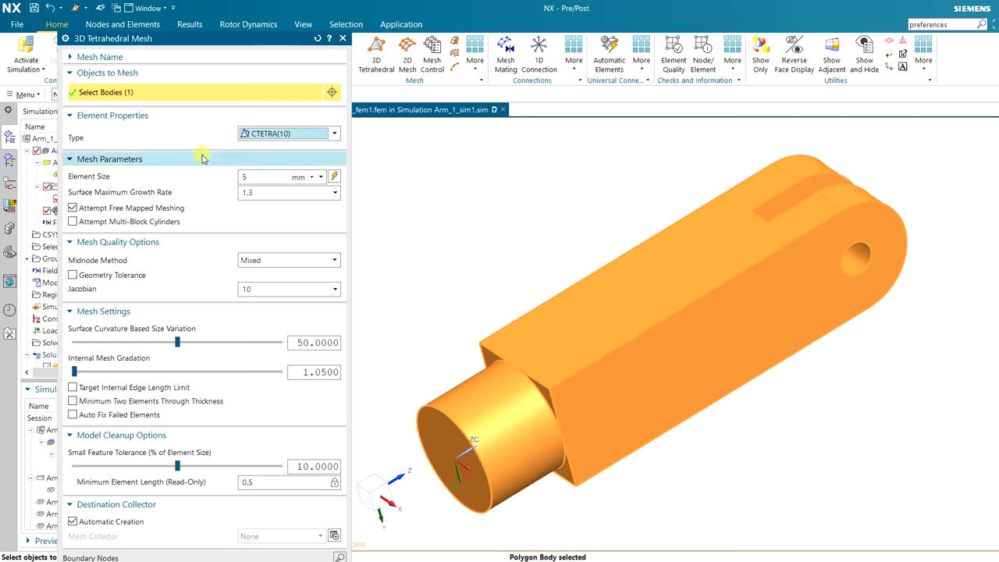
click(333, 177)
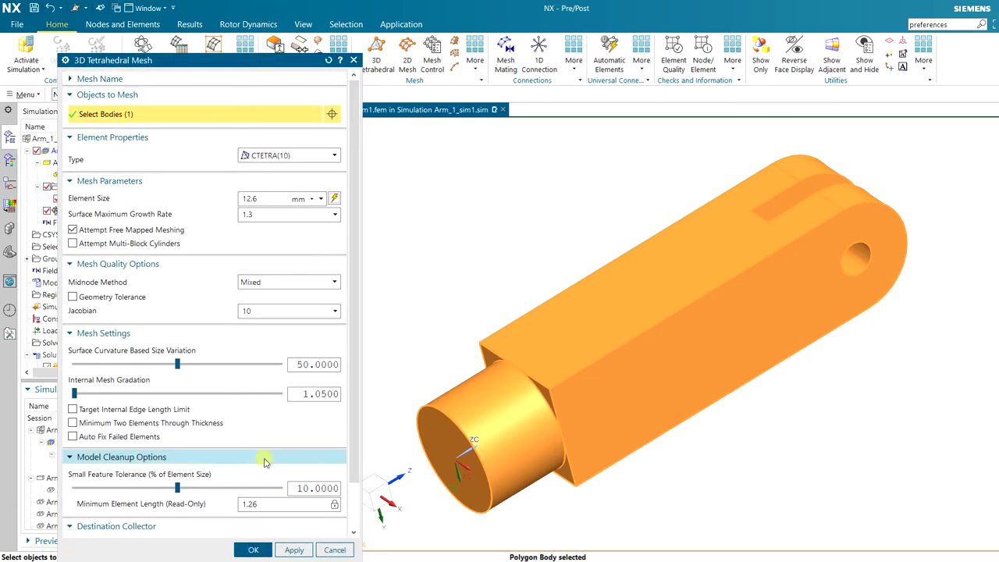
click(254, 549)
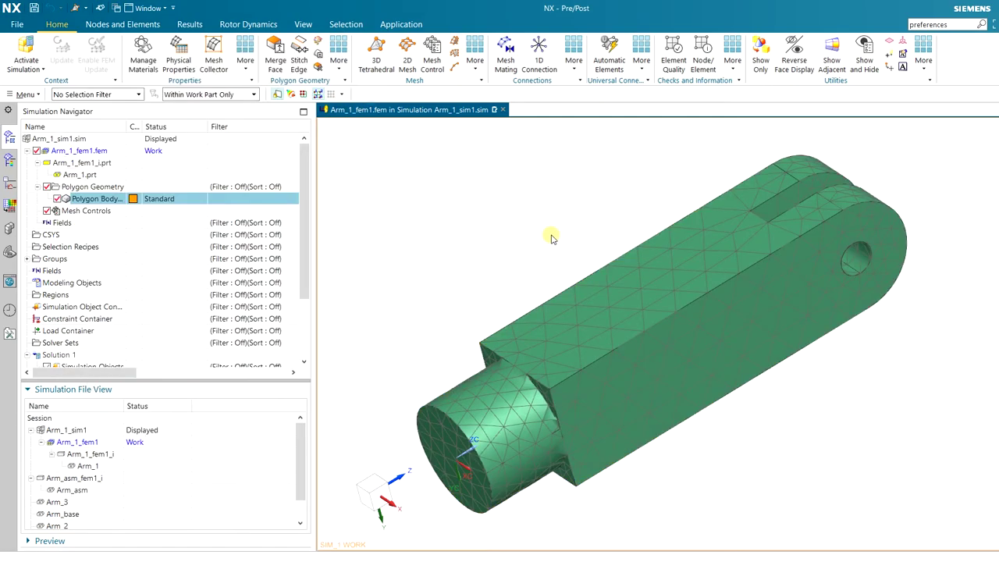
Examine the tetrahedral mesh around the fork-end hole, comparing its facets with the circular edges, and across the whole arm
middle_drag(847, 241, 820, 250)
scroll(900, 304, up, 6)
scroll(898, 312, up, 2)
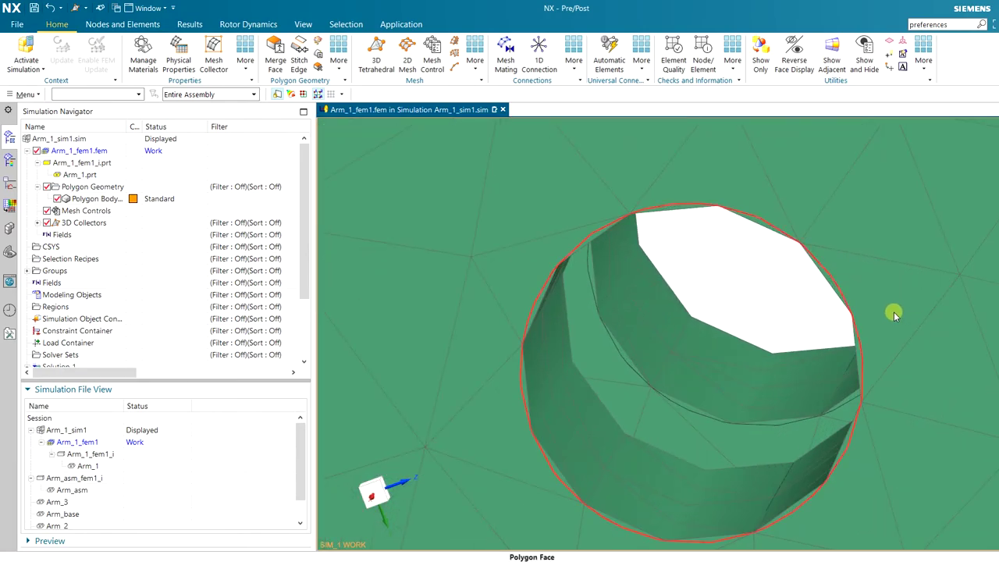
middle_drag(785, 281, 799, 272)
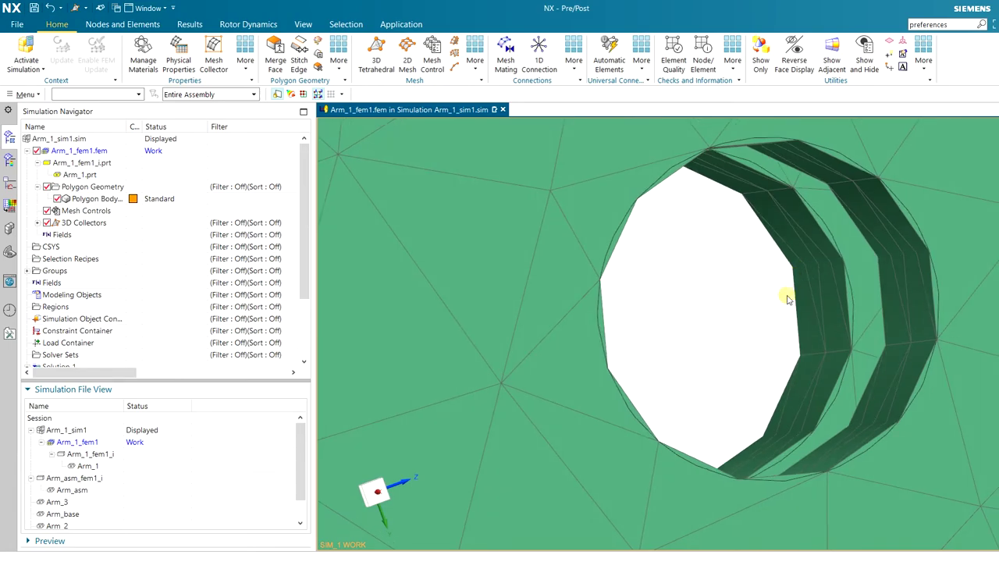
scroll(789, 323, down, 3)
scroll(781, 322, down, 3)
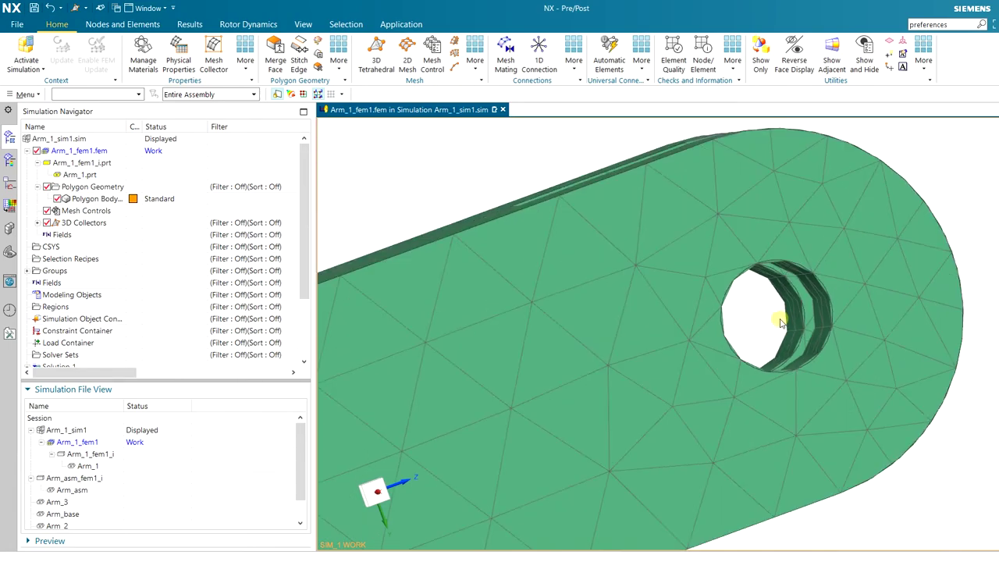
scroll(780, 322, up, 5)
scroll(644, 318, up, 2)
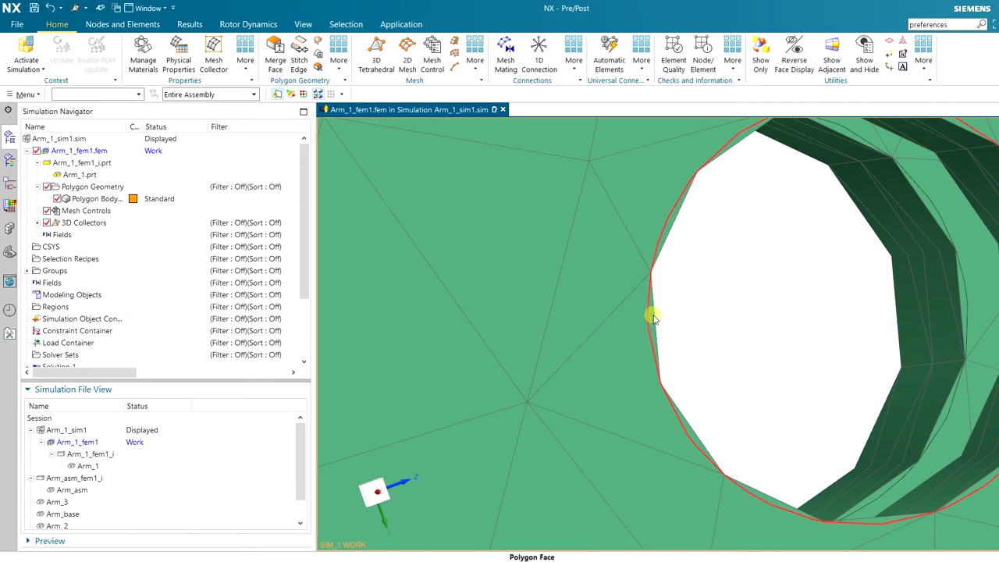
scroll(656, 202, down, 4)
scroll(657, 205, up, 5)
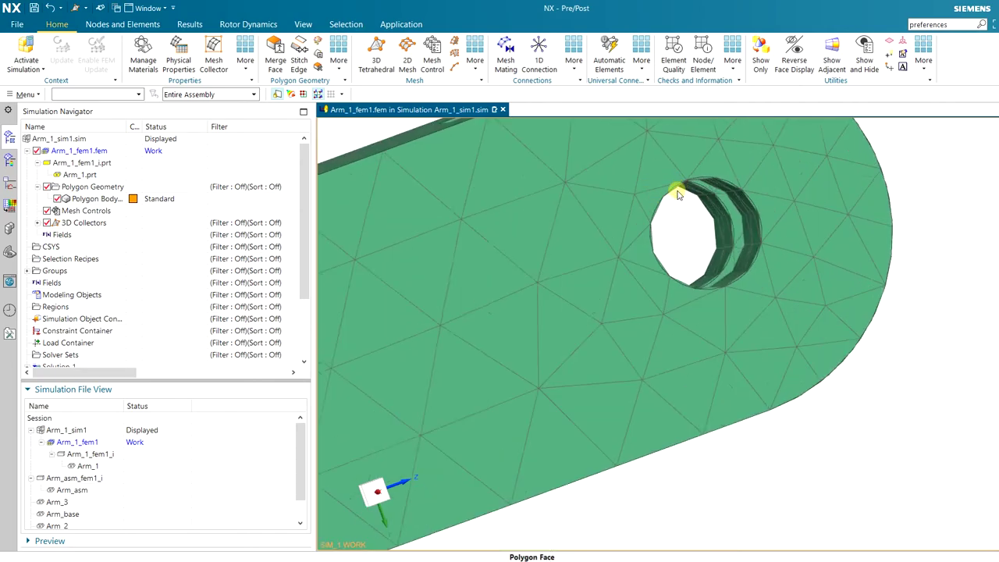
scroll(690, 189, down, 3)
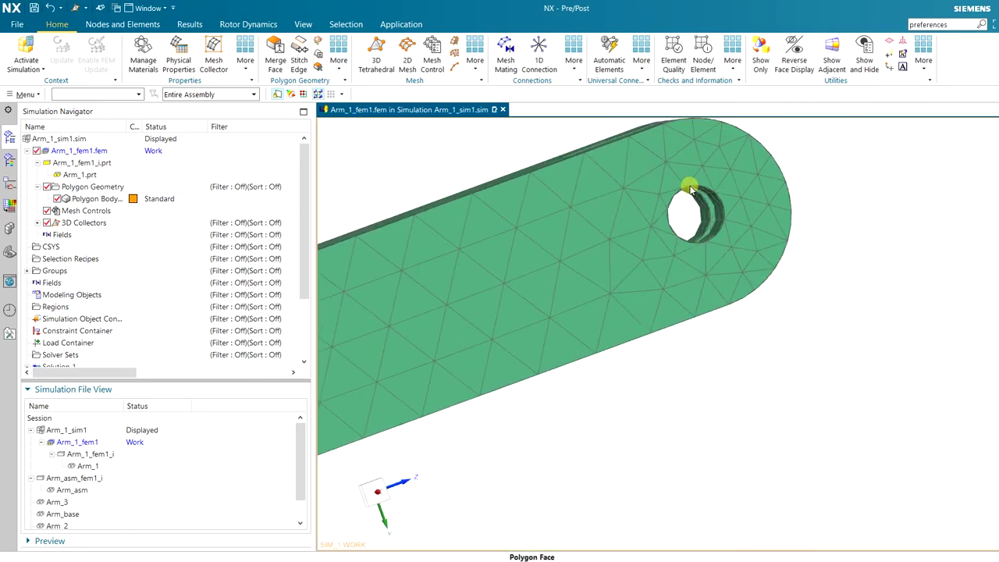
middle_drag(686, 160, 456, 187)
scroll(544, 256, up, 3)
scroll(587, 273, down, 3)
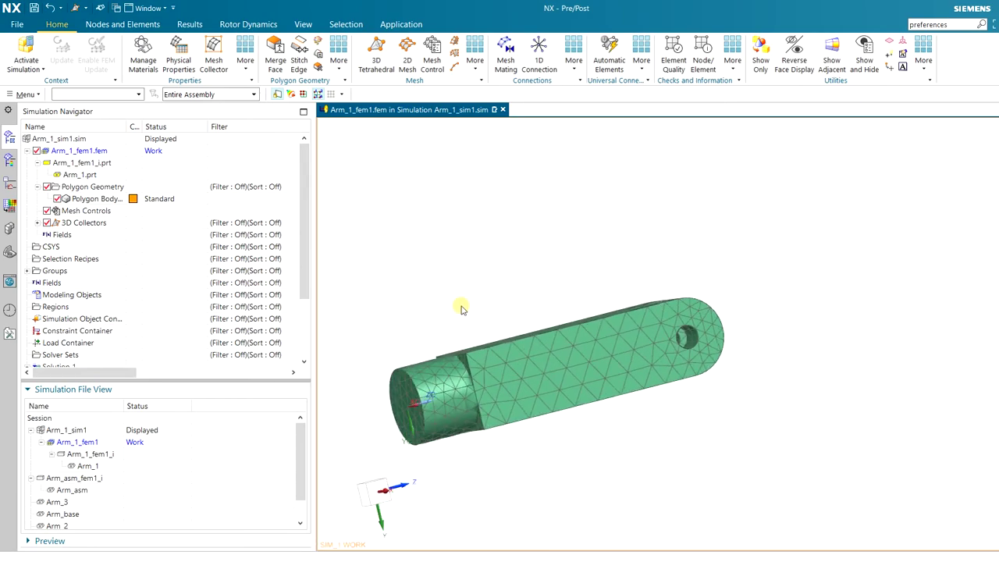
middle_drag(457, 306, 439, 323)
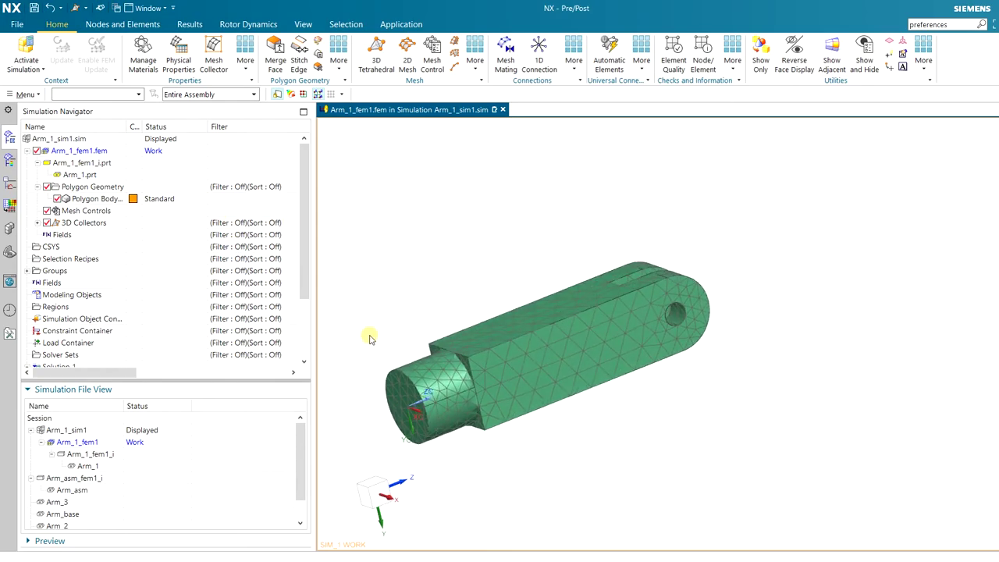
scroll(371, 338, up, 2)
middle_drag(932, 231, 850, 415)
Assign the library material Aluminum_6061 to the mesh's PSOLID1 physical property table
click(36, 223)
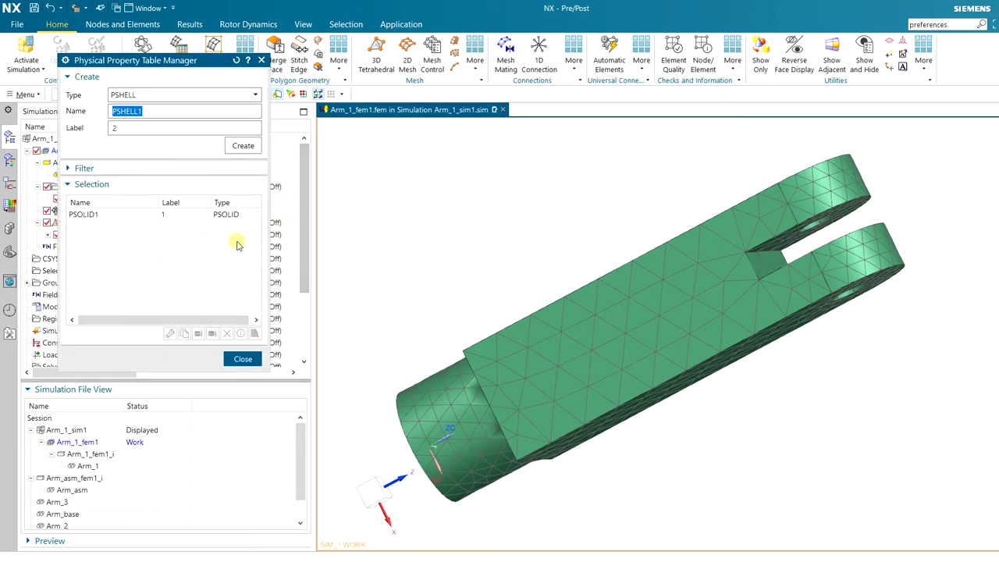
click(90, 216)
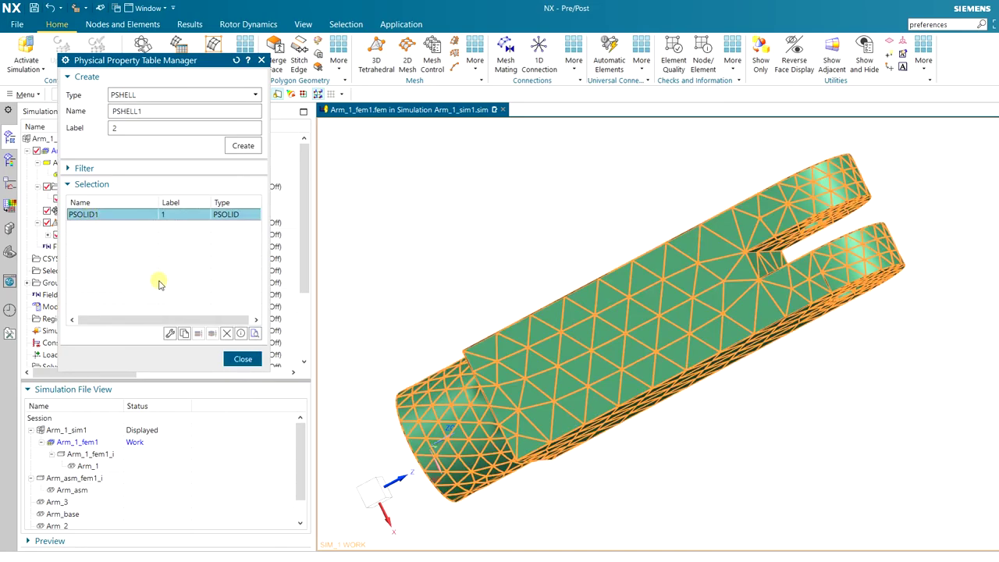
mouse_move(611, 254)
middle_down()
mouse_move(644, 239)
mouse_move(591, 254)
middle_up()
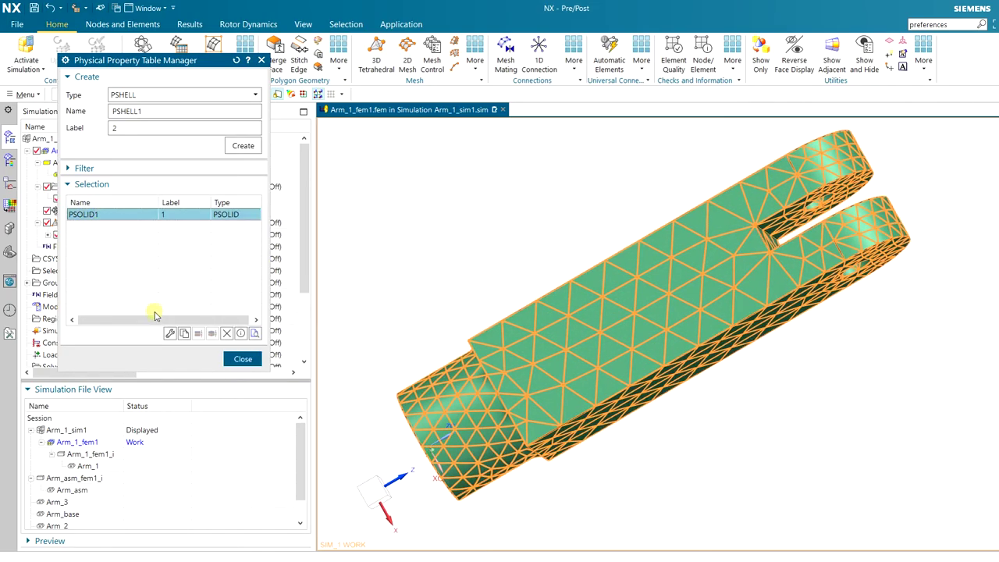
click(169, 334)
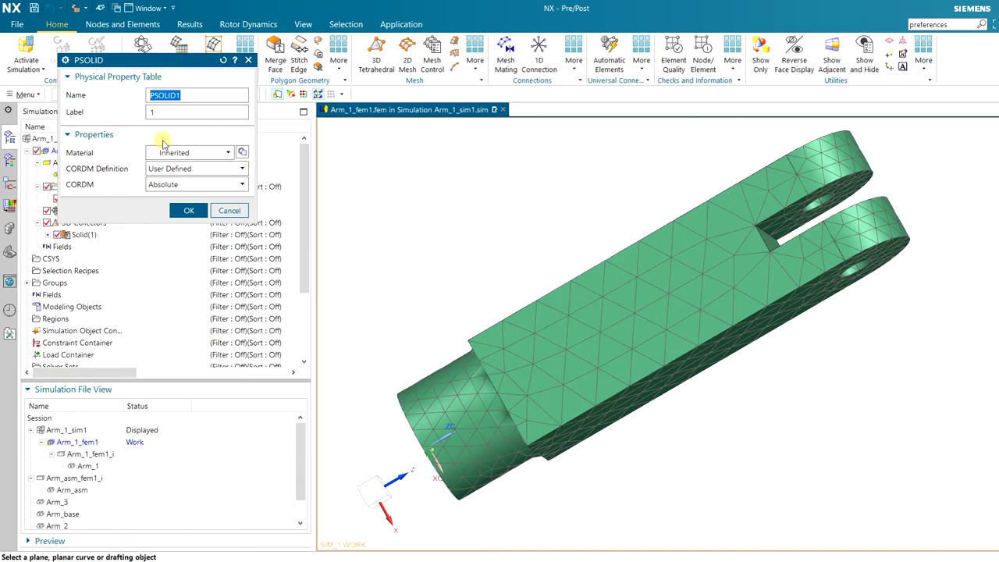
click(241, 153)
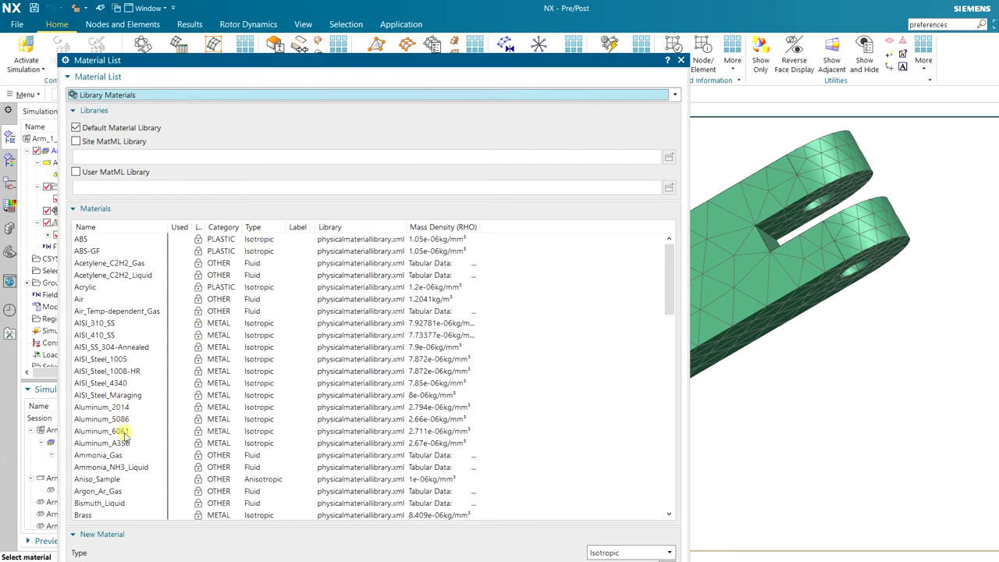
click(123, 431)
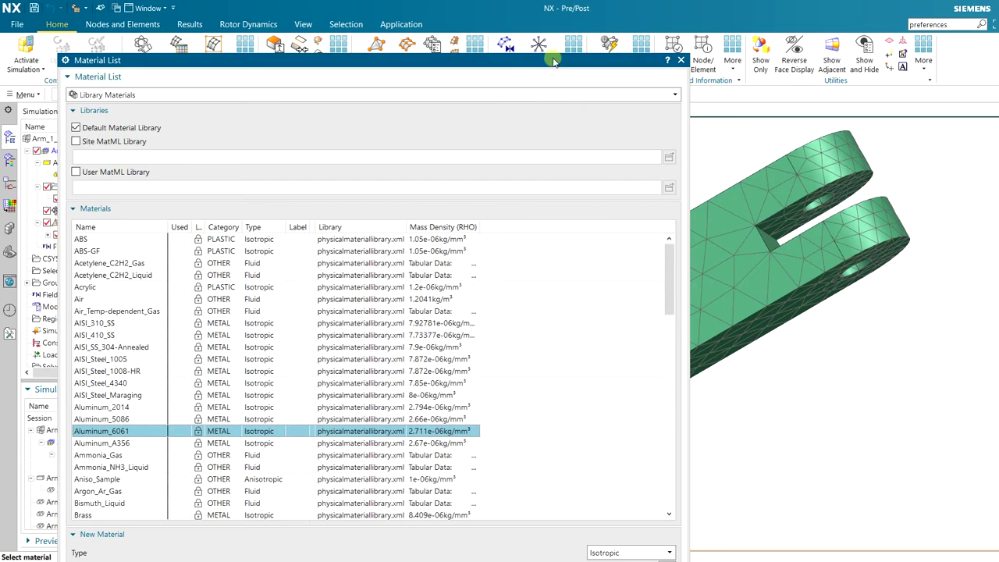
drag(554, 62, 550, 123)
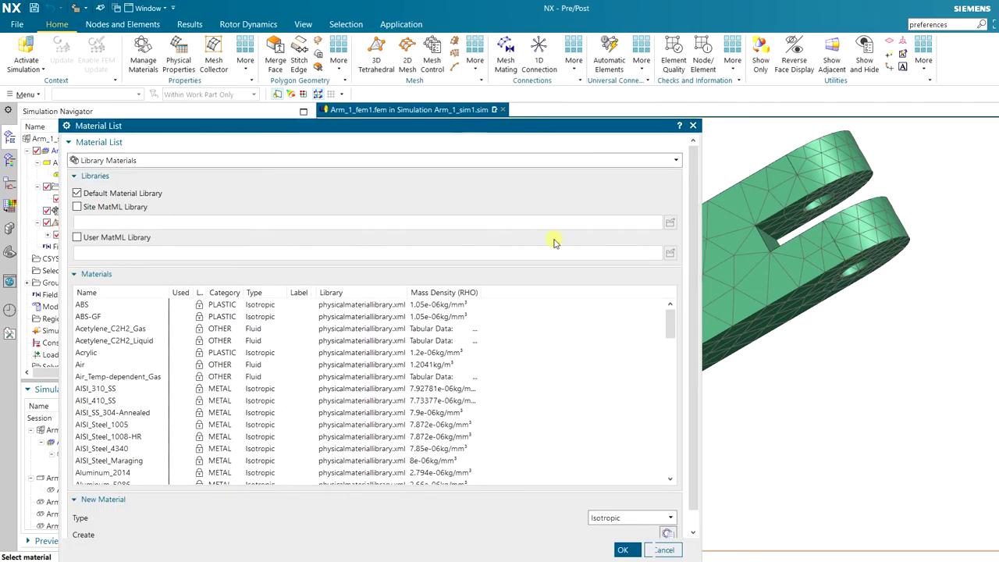
click(634, 549)
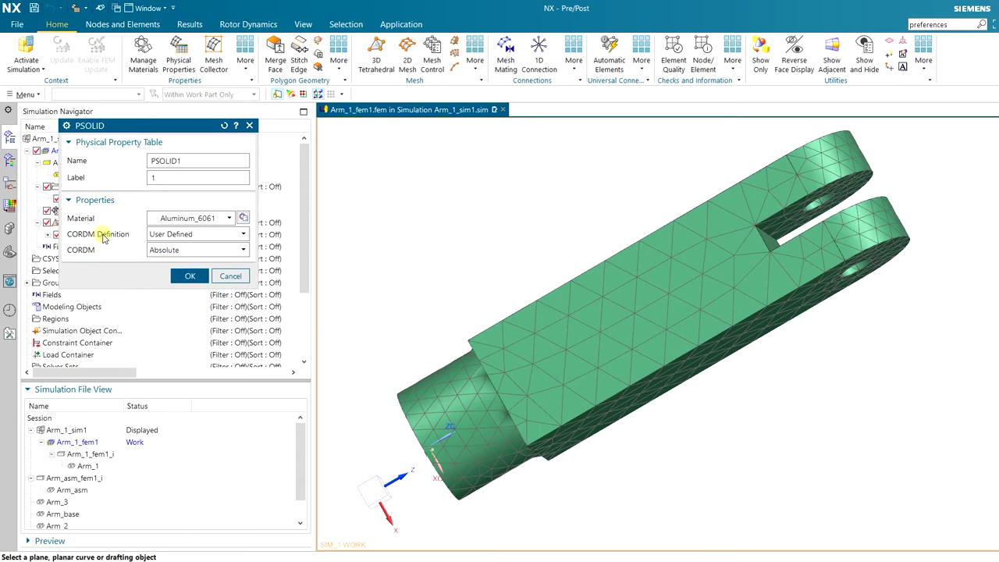
click(190, 276)
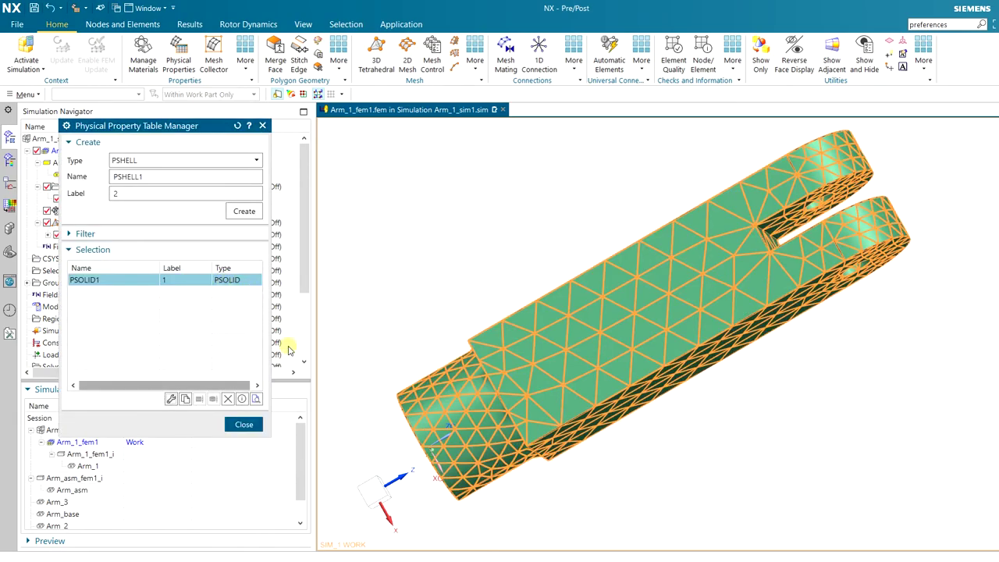
click(247, 428)
middle_drag(460, 327, 493, 237)
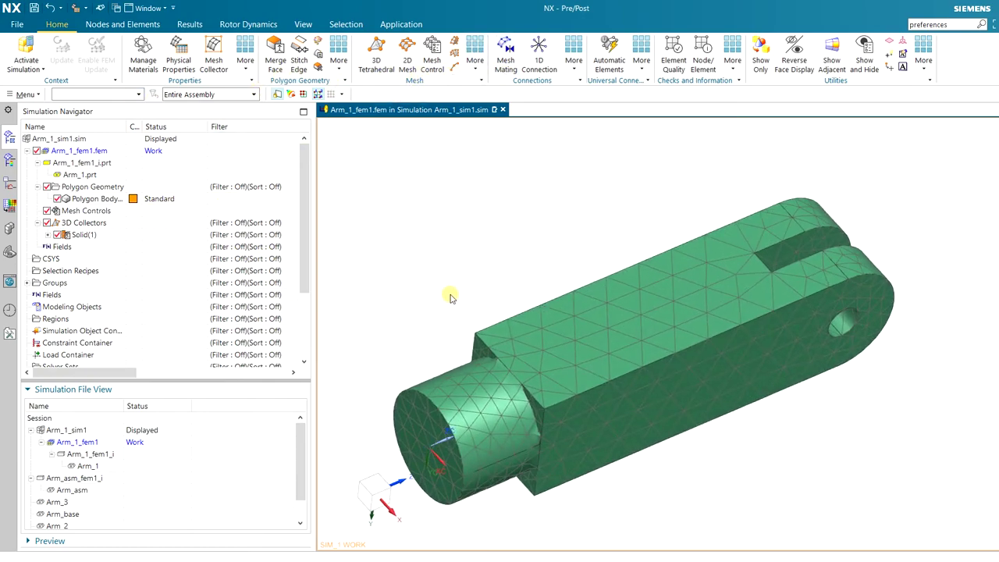
mouse_move(454, 316)
middle_down()
mouse_move(453, 335)
mouse_move(463, 311)
mouse_move(459, 332)
middle_up()
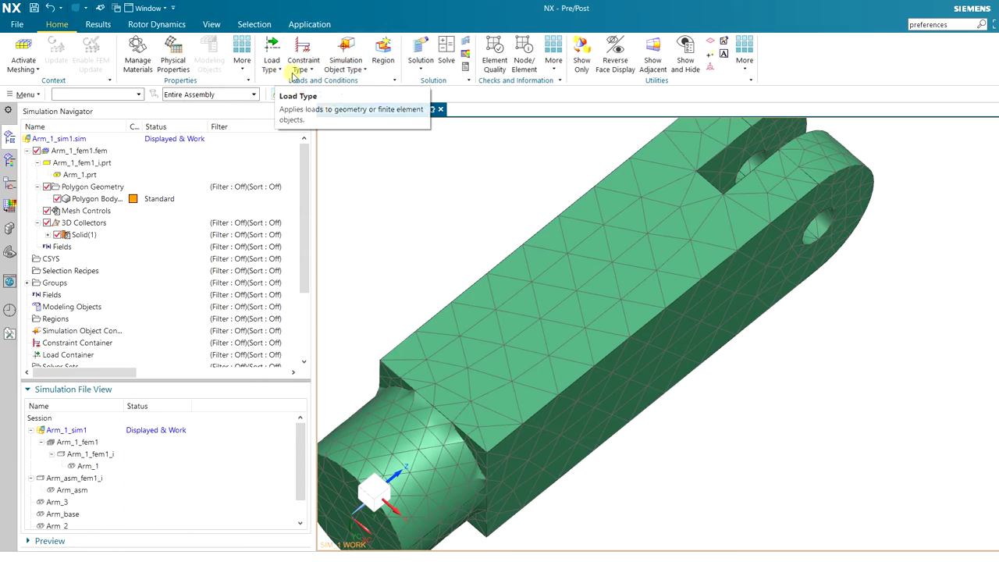
click(272, 59)
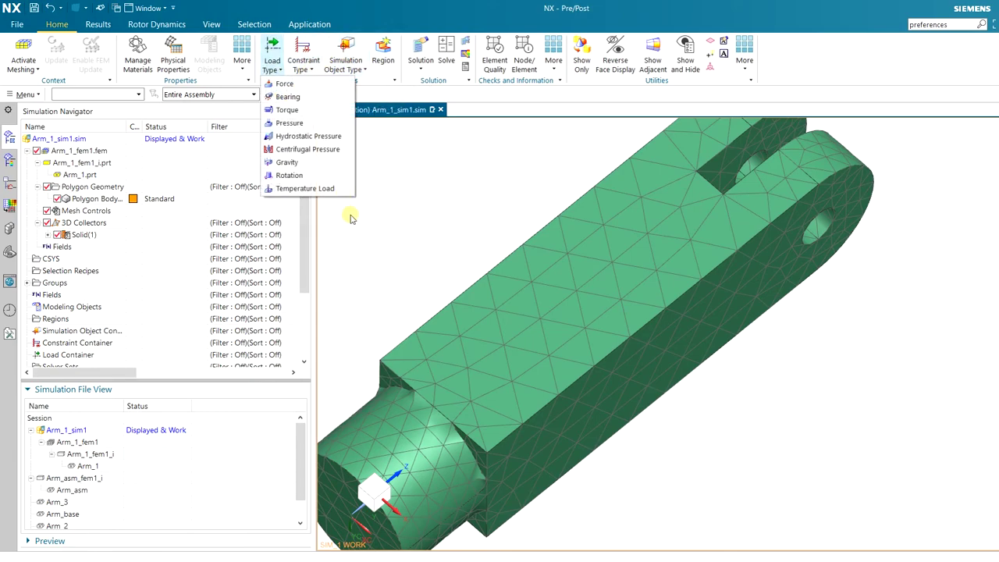
click(284, 84)
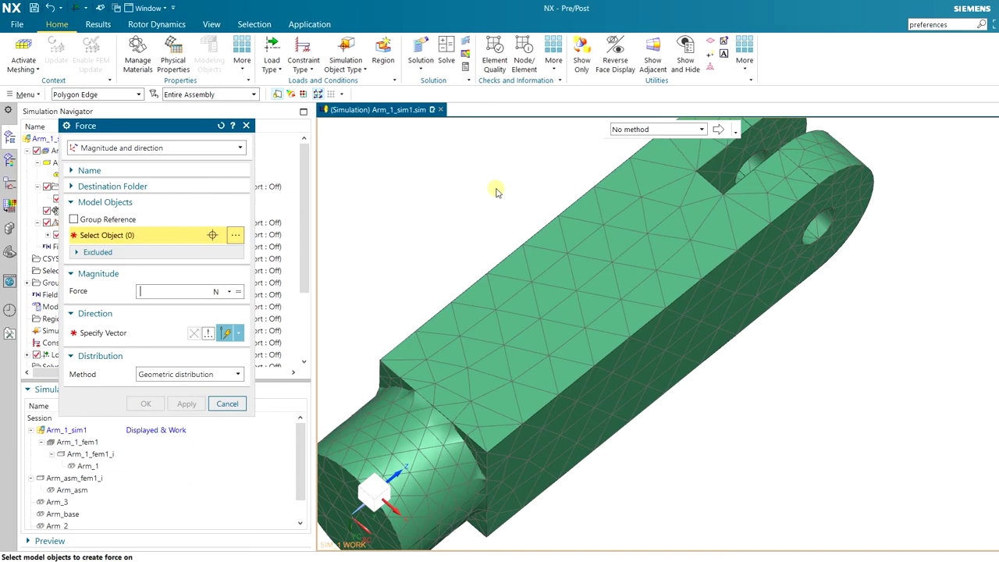
click(227, 404)
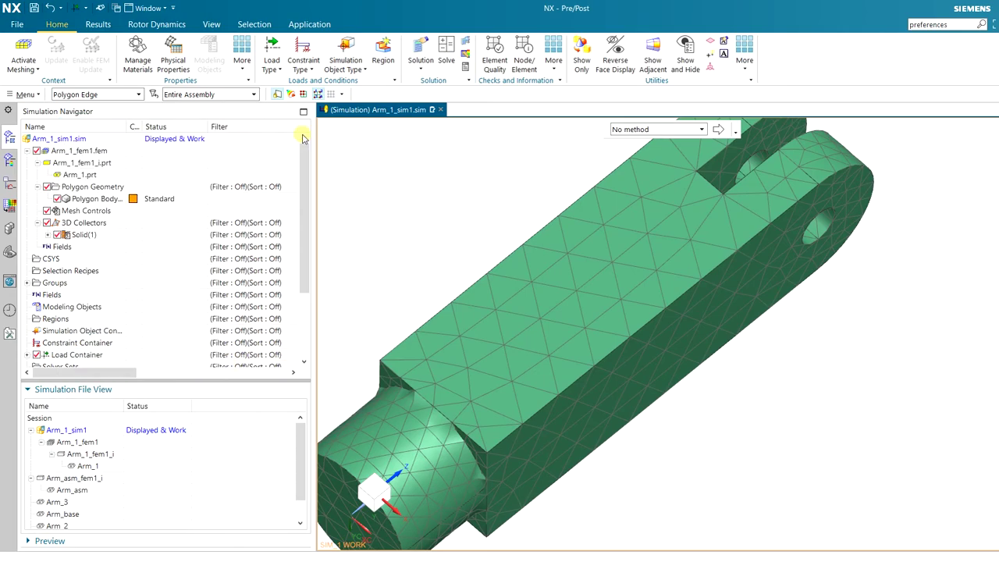
Apply a 100 N bearing load along the Z-axis to the hole face of the nearer fork prong, keeping the 180° region angle
click(272, 58)
click(270, 96)
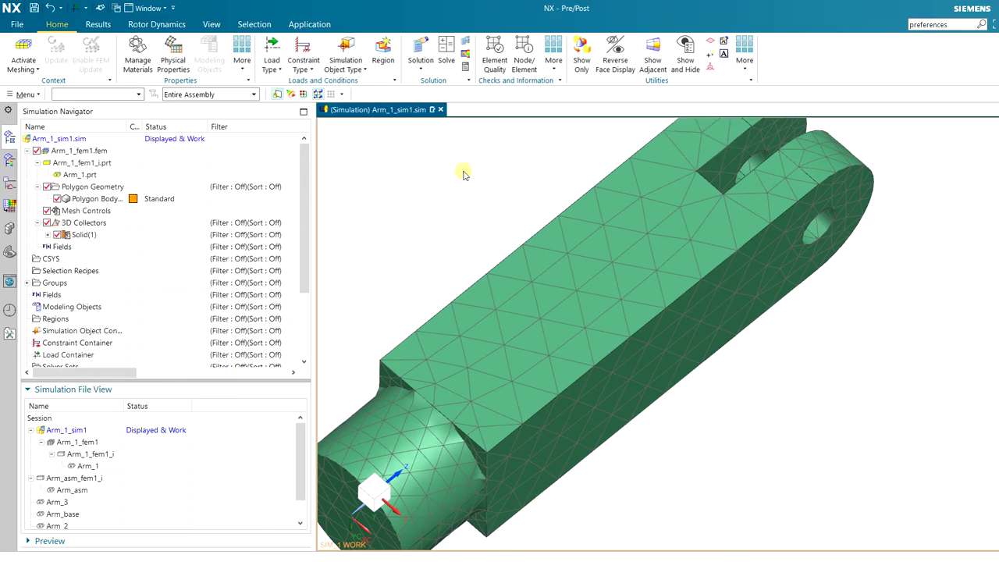
middle_drag(819, 226, 842, 245)
scroll(842, 246, up, 5)
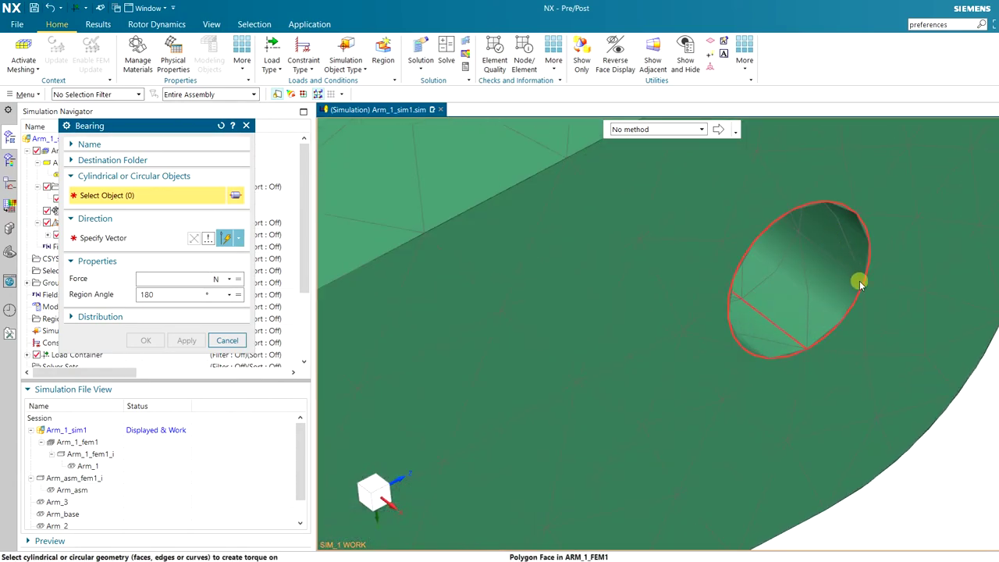
click(843, 265)
scroll(817, 351, down, 4)
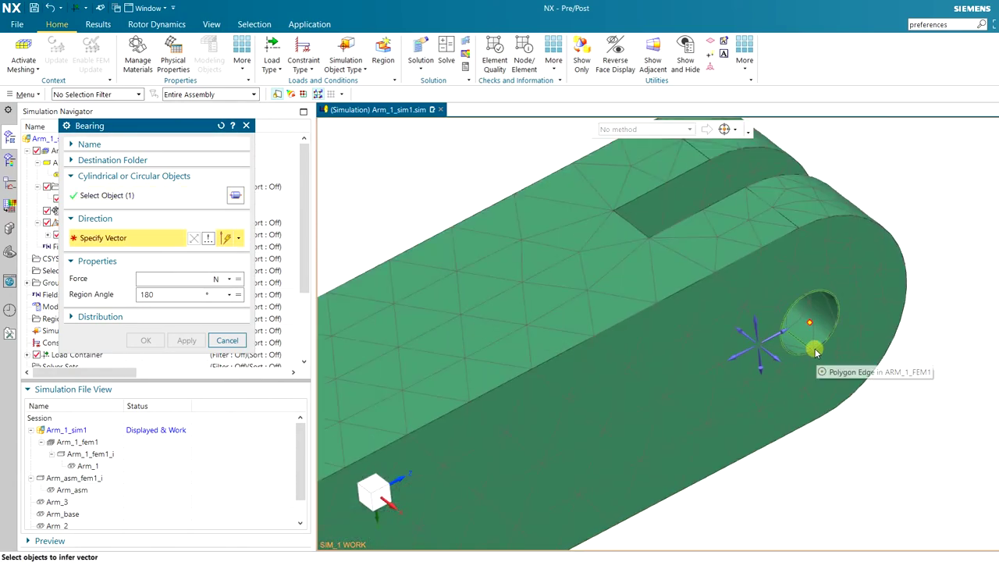
scroll(816, 318, up, 2)
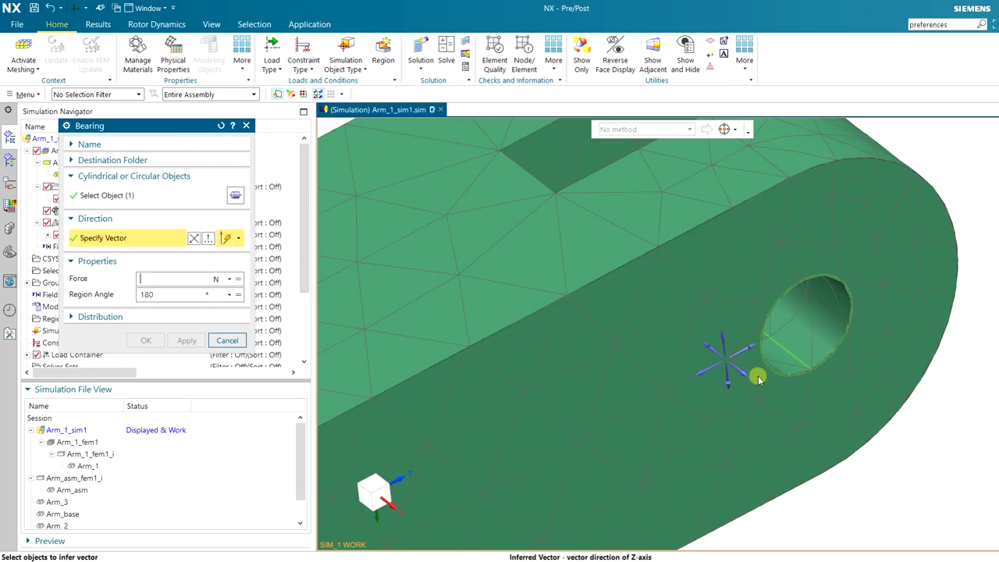
click(815, 337)
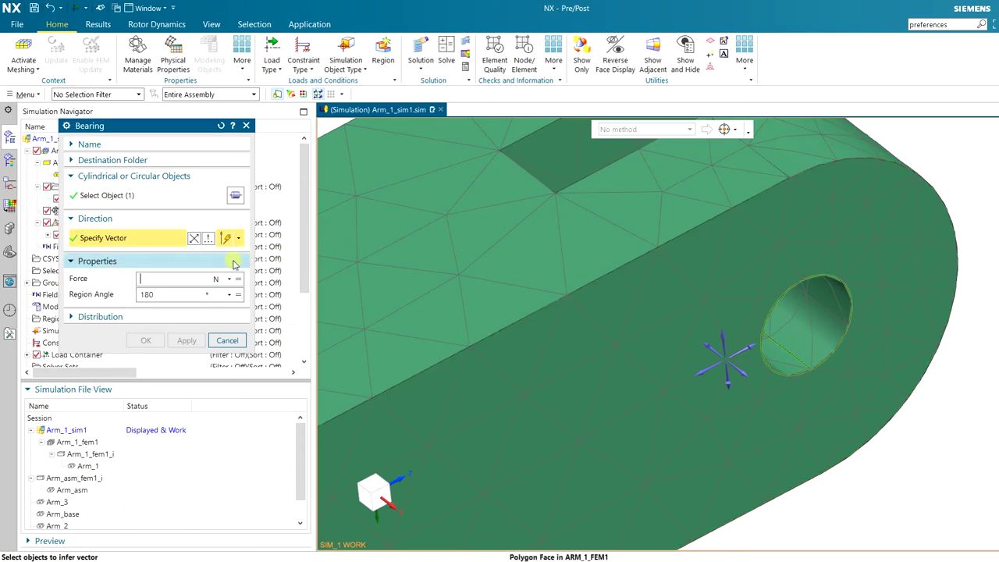
text(100)
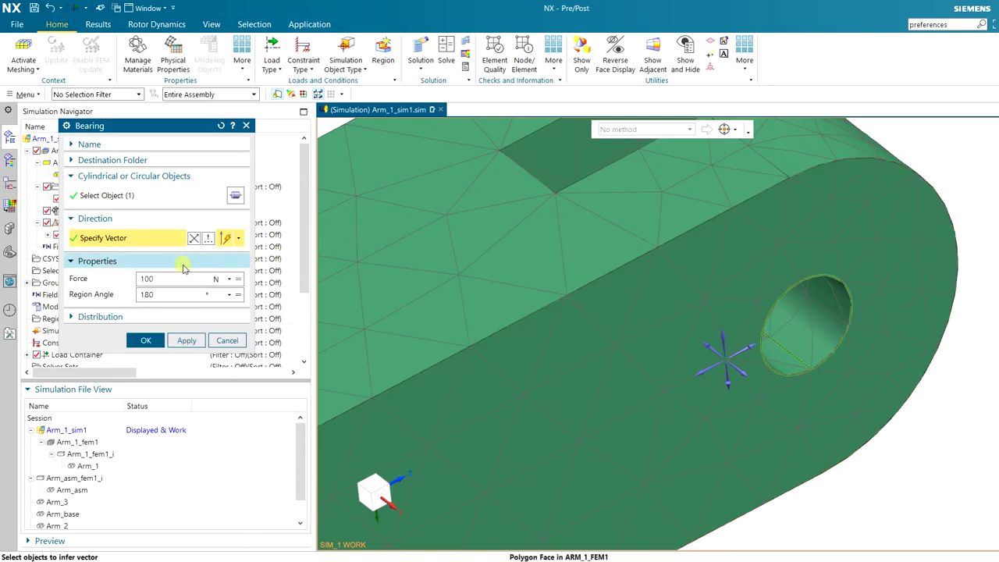
click(146, 340)
Apply a second 100 N bearing load along the Z-axis to the opposite fork prong's hole face, keeping the 180° region angle
middle_drag(469, 316, 856, 296)
scroll(730, 290, up, 4)
scroll(717, 294, down, 5)
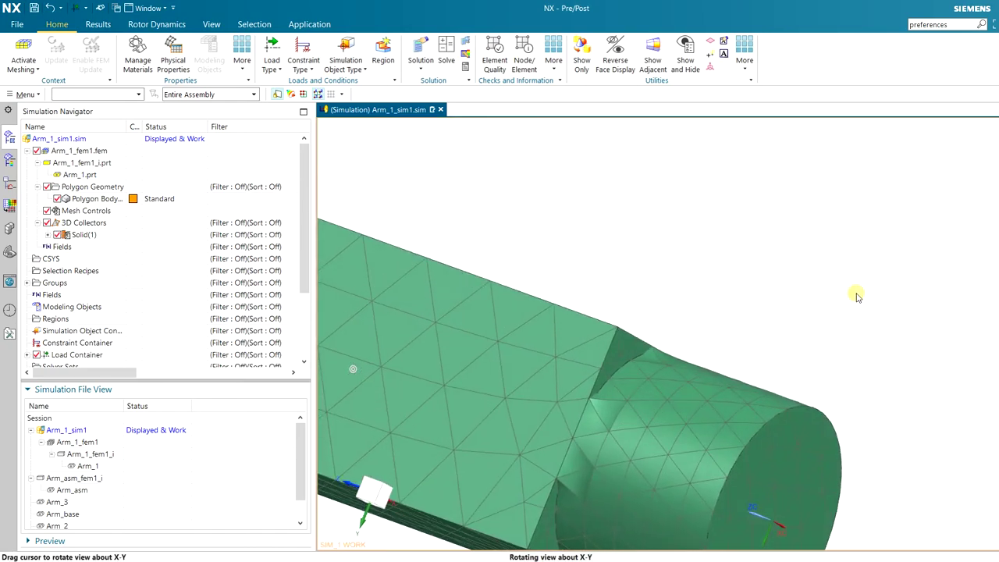
scroll(812, 298, down, 5)
scroll(451, 217, up, 5)
middle_drag(433, 195, 405, 195)
click(272, 60)
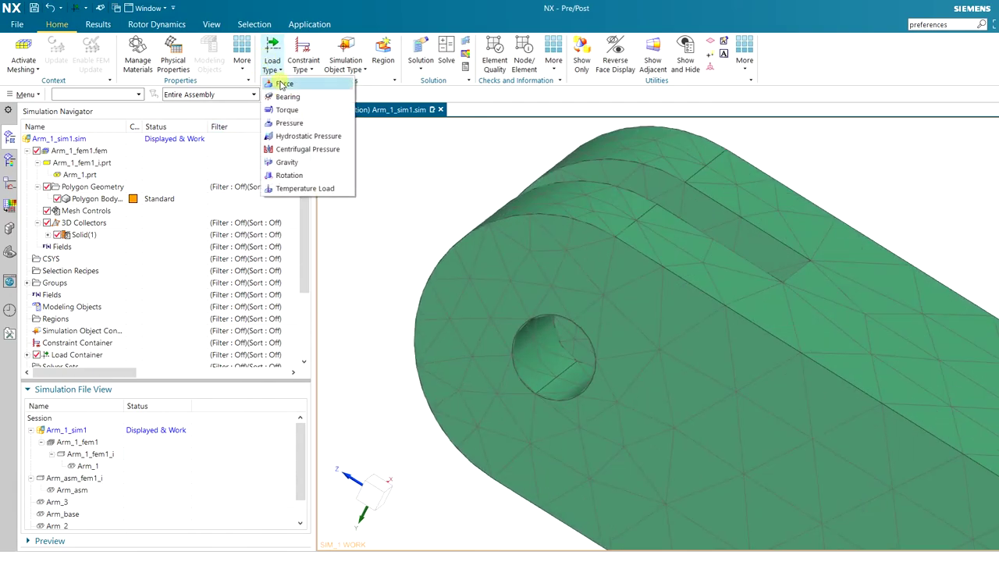
click(284, 84)
click(530, 355)
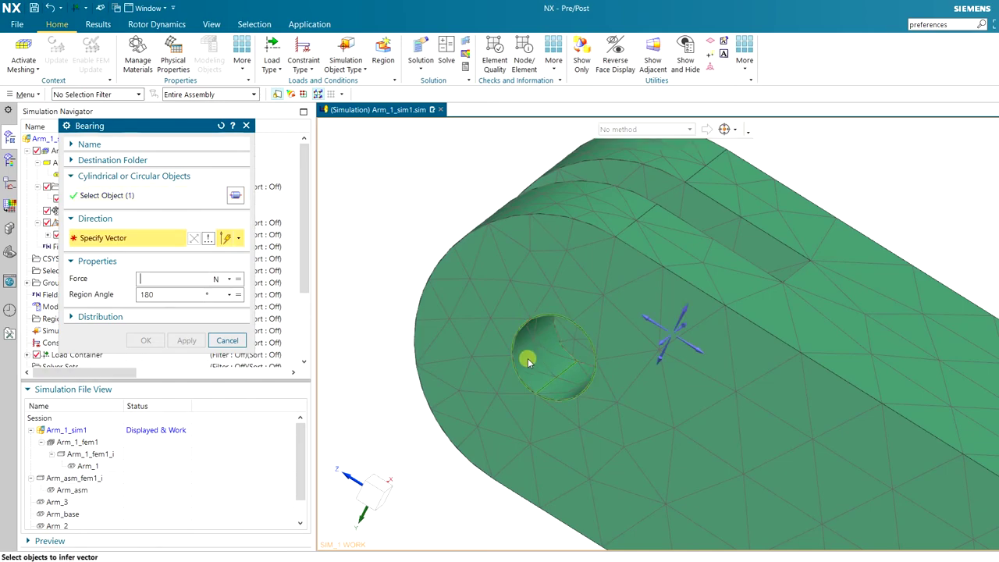
click(657, 320)
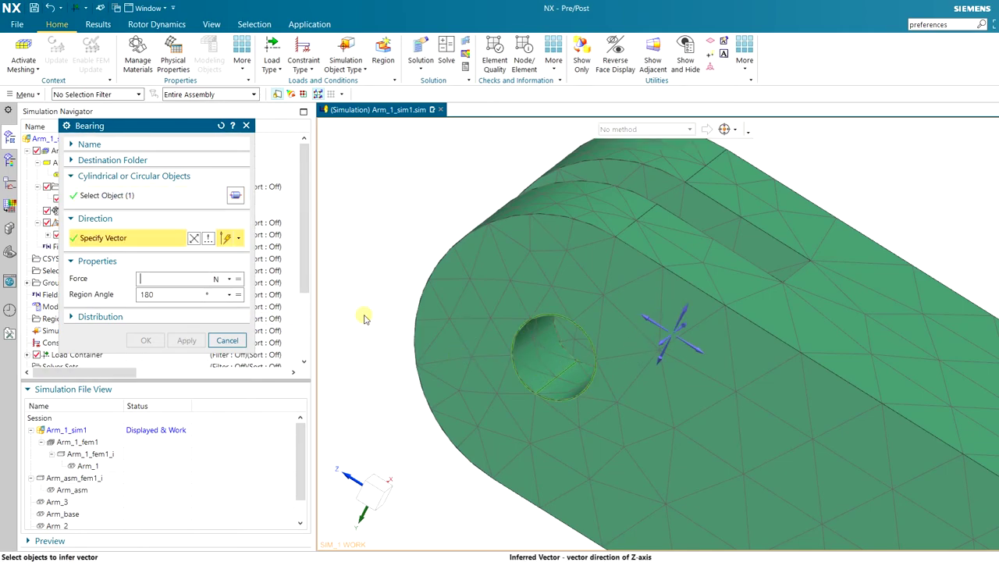
text(100)
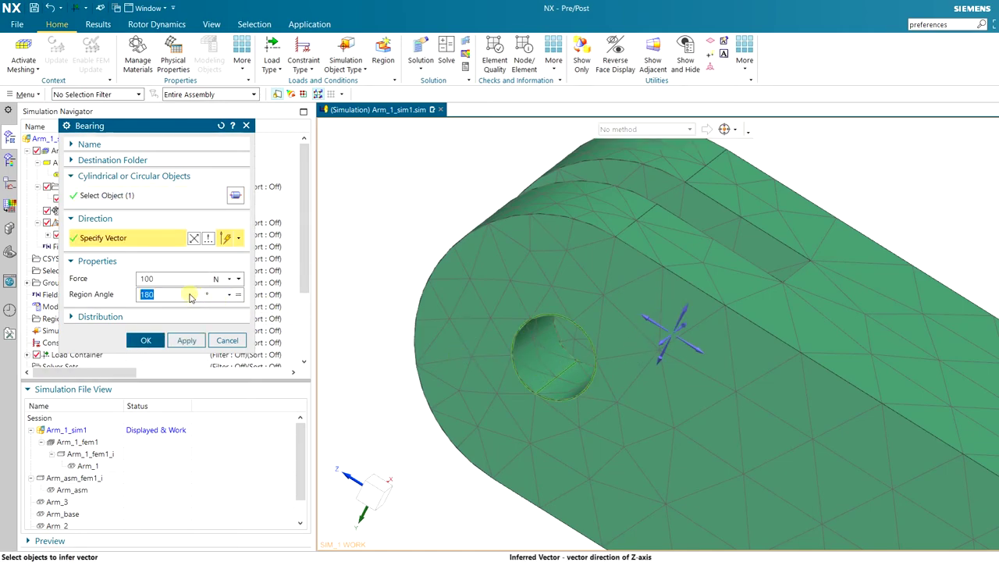
click(143, 340)
Start a fixed constraint at the arm's cylindrical end and select the circular edge of its end face
middle_drag(494, 361, 432, 285)
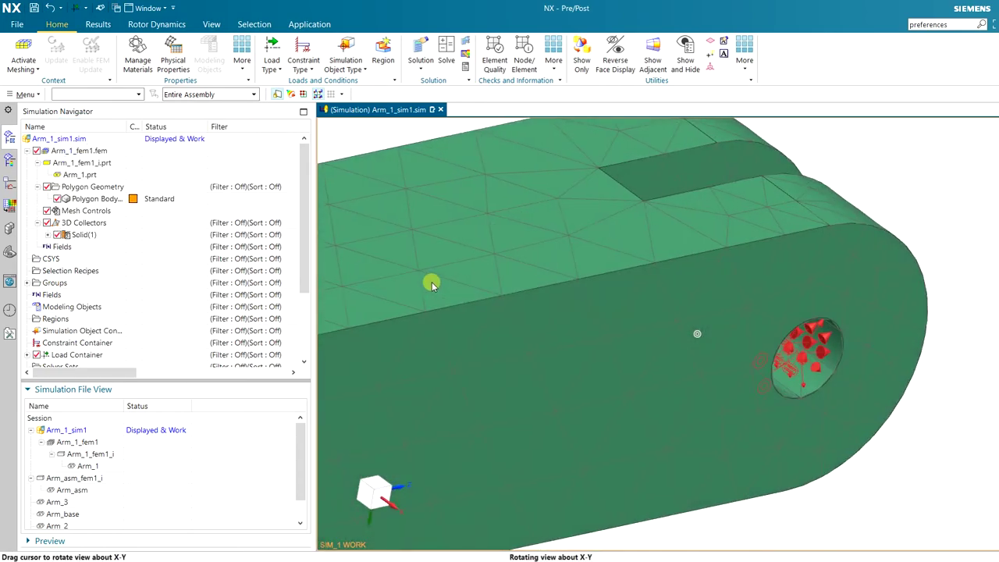
scroll(437, 285, down, 10)
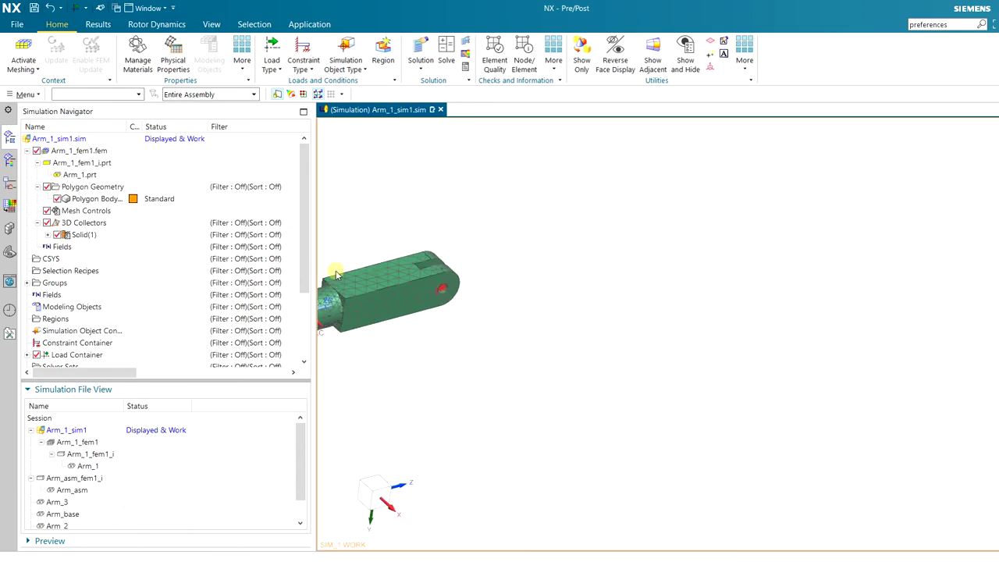
scroll(337, 290, up, 4)
middle_drag(350, 304, 370, 339)
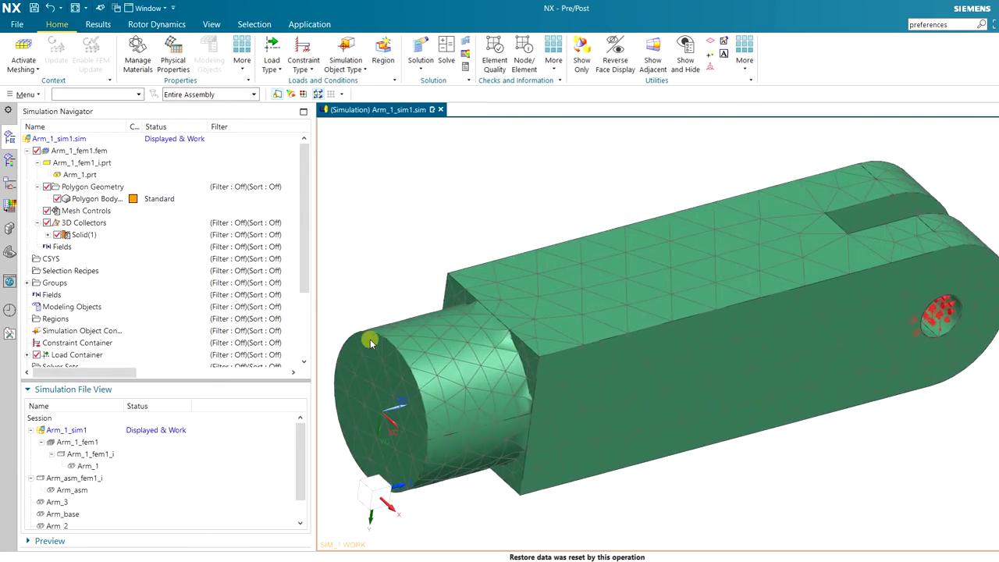
scroll(370, 339, up, 3)
click(304, 62)
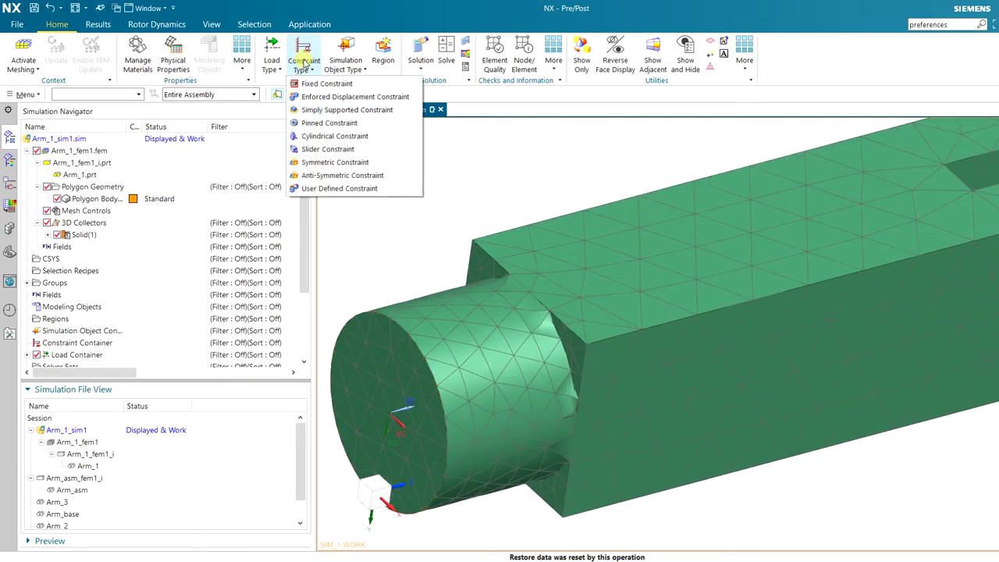
click(322, 82)
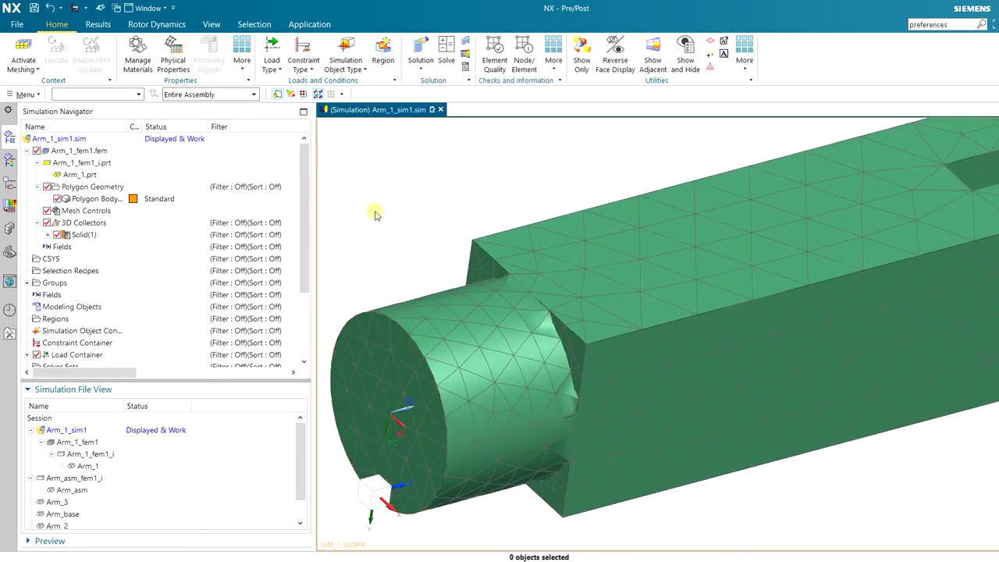
click(409, 337)
scroll(418, 431, down, 3)
scroll(348, 419, up, 3)
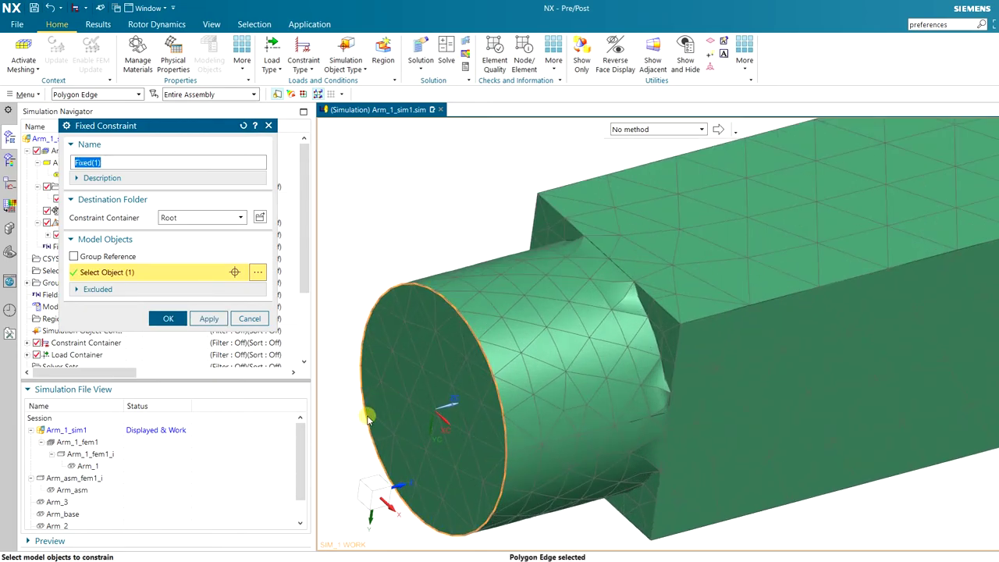
Reset the fixed constraint's selection and apply the constraint to the polygon face at the arm's cylindrical end
click(116, 94)
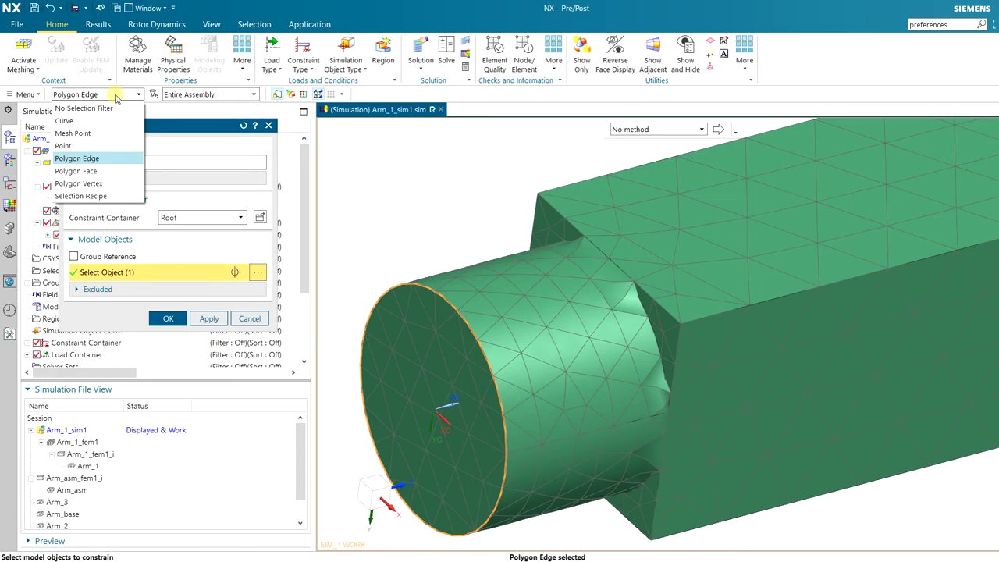
click(116, 105)
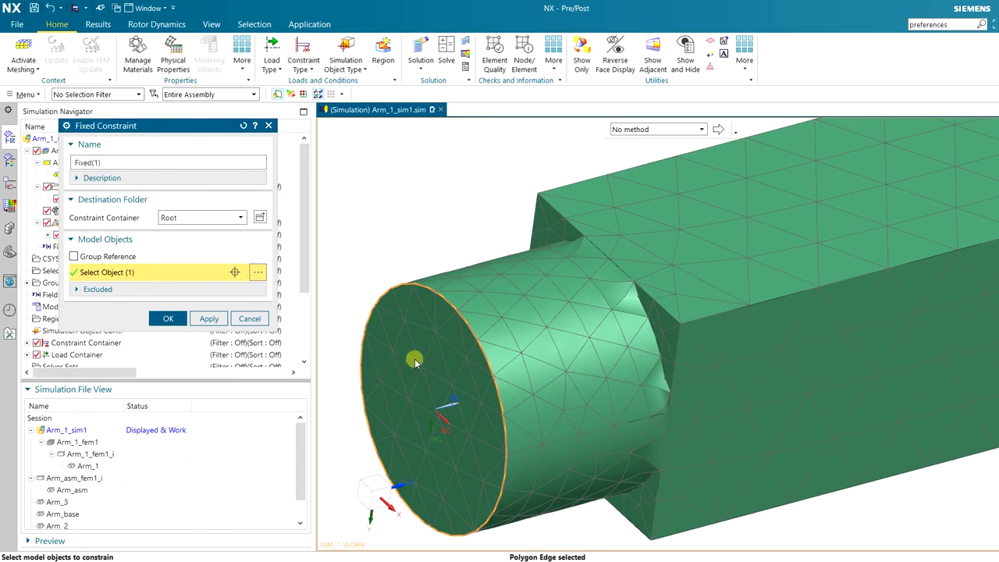
click(86, 94)
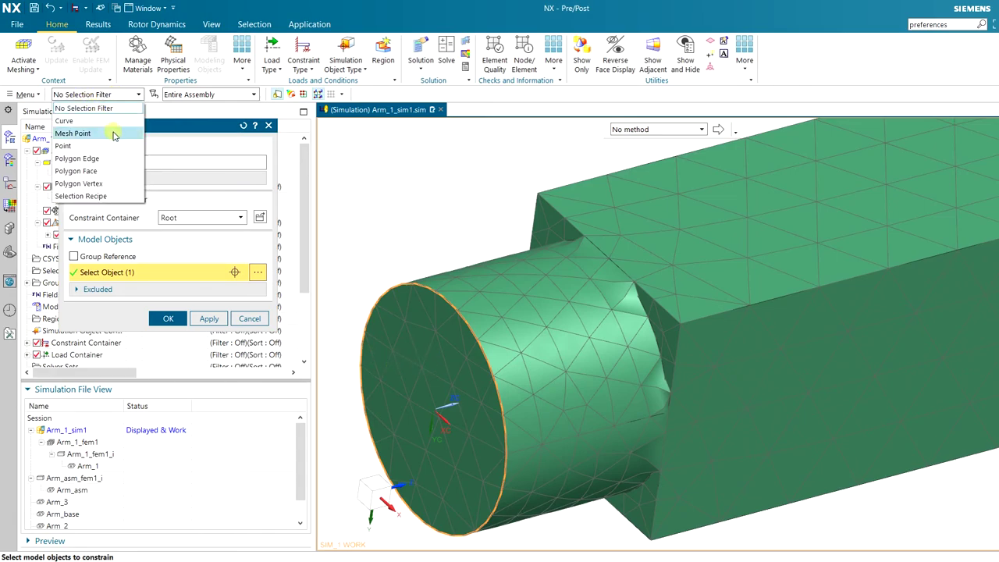
click(115, 170)
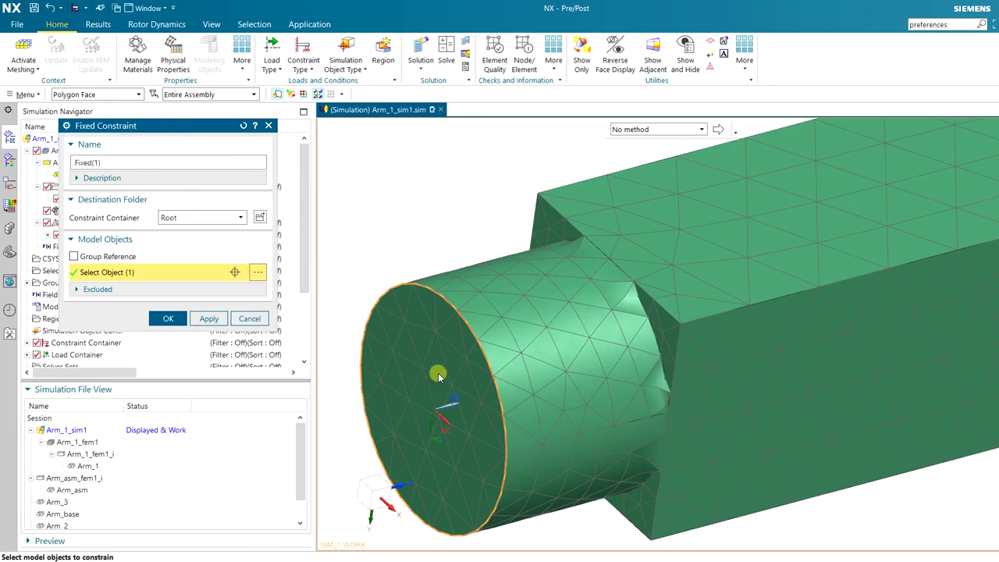
click(244, 126)
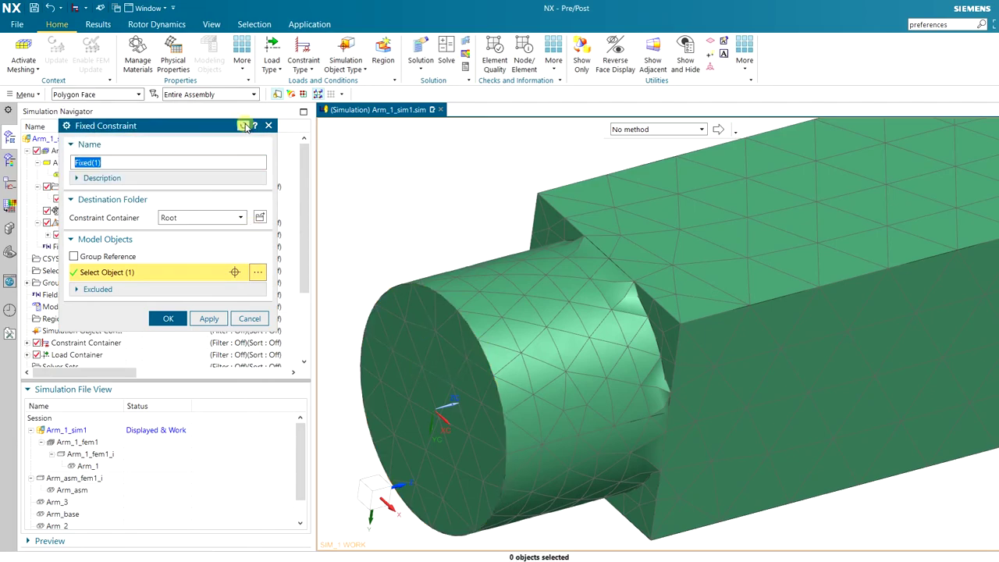
click(450, 354)
scroll(438, 370, down, 2)
middle_click(428, 385)
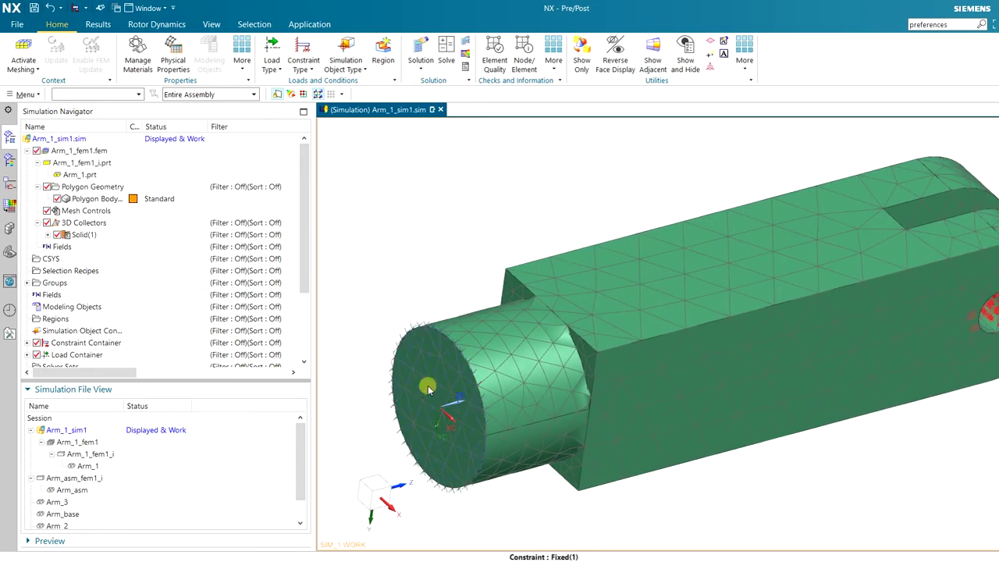
scroll(427, 385, up, 2)
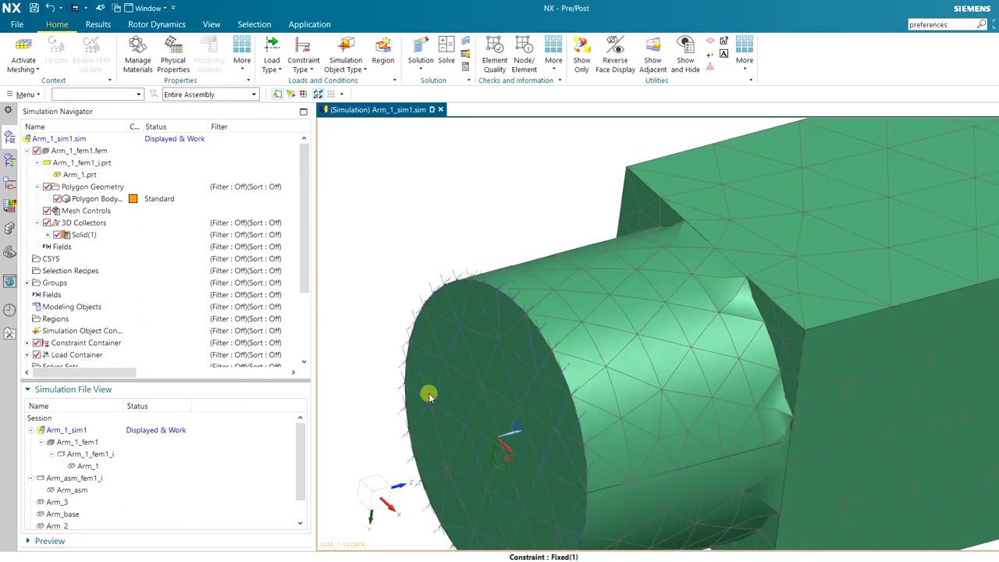
scroll(433, 402, down, 3)
mouse_move(604, 307)
middle_down()
mouse_move(628, 326)
mouse_move(589, 310)
middle_up()
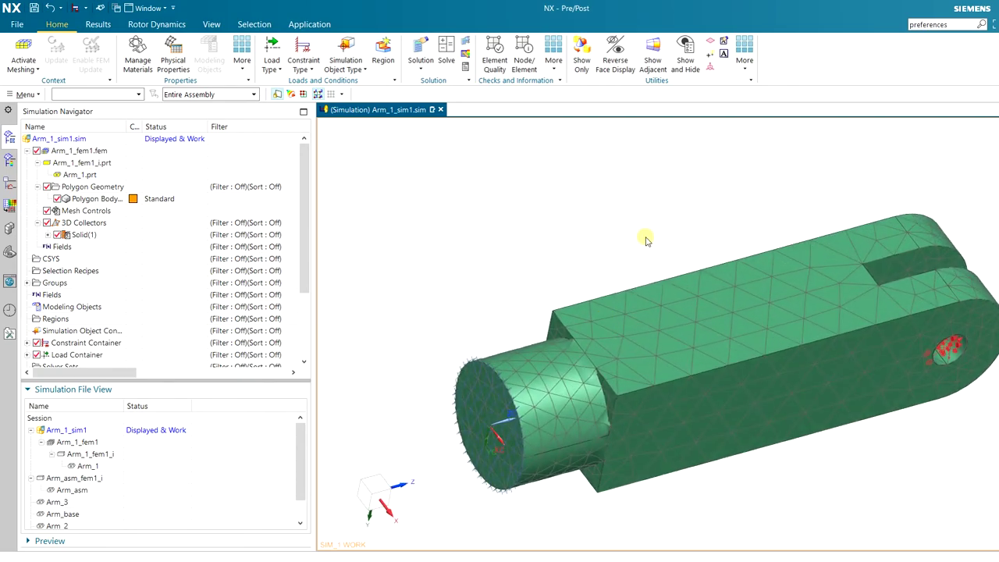
Solve Solution 1 with the model setup check on, skip reviewing the solver messages and close the monitoring windows
middle_drag(646, 240, 546, 124)
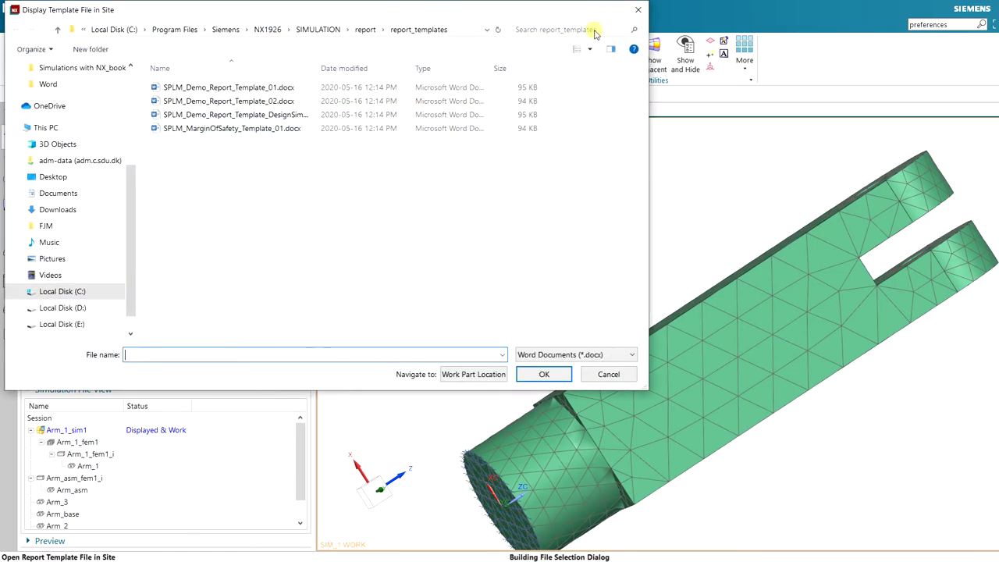
click(640, 12)
click(446, 51)
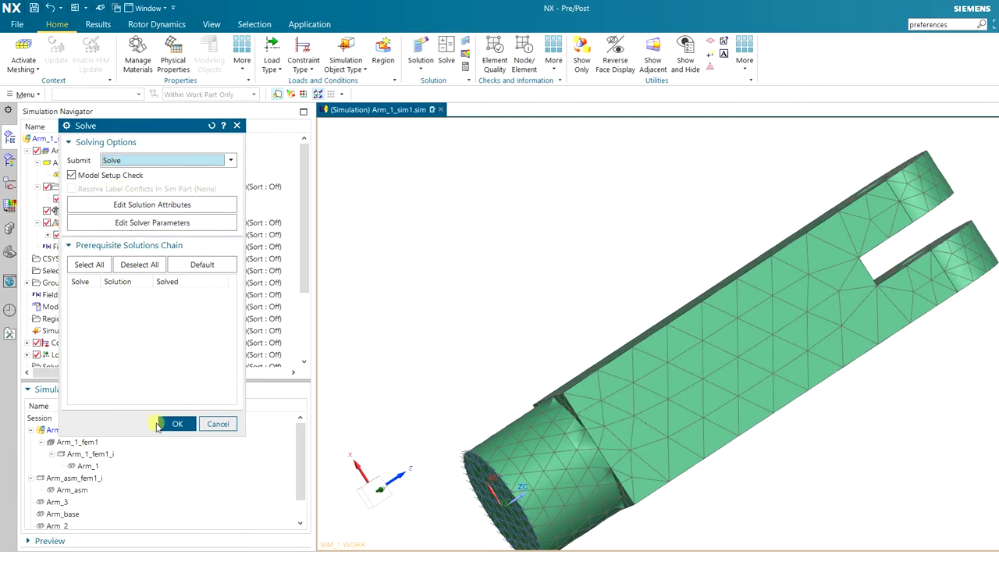
click(176, 423)
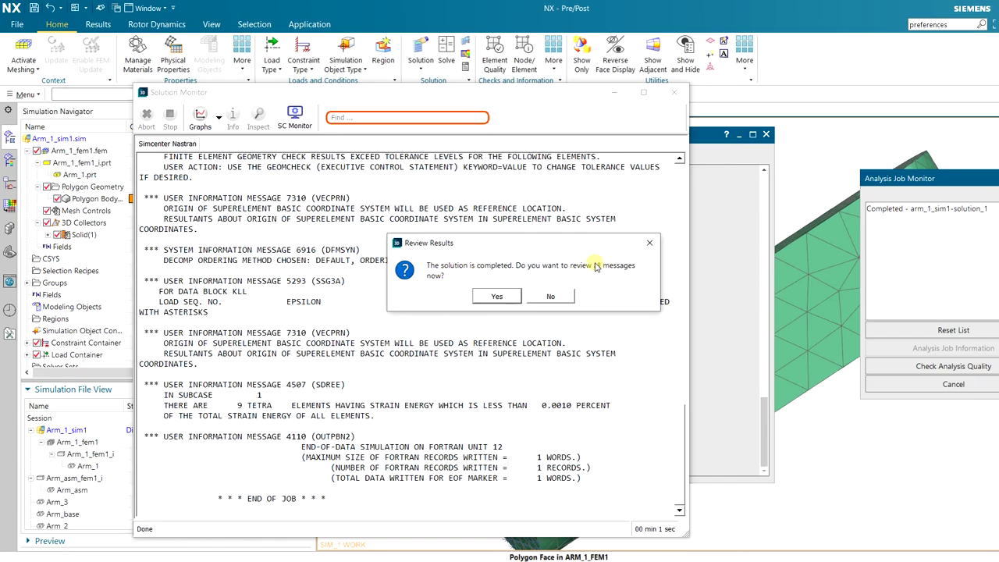
click(570, 293)
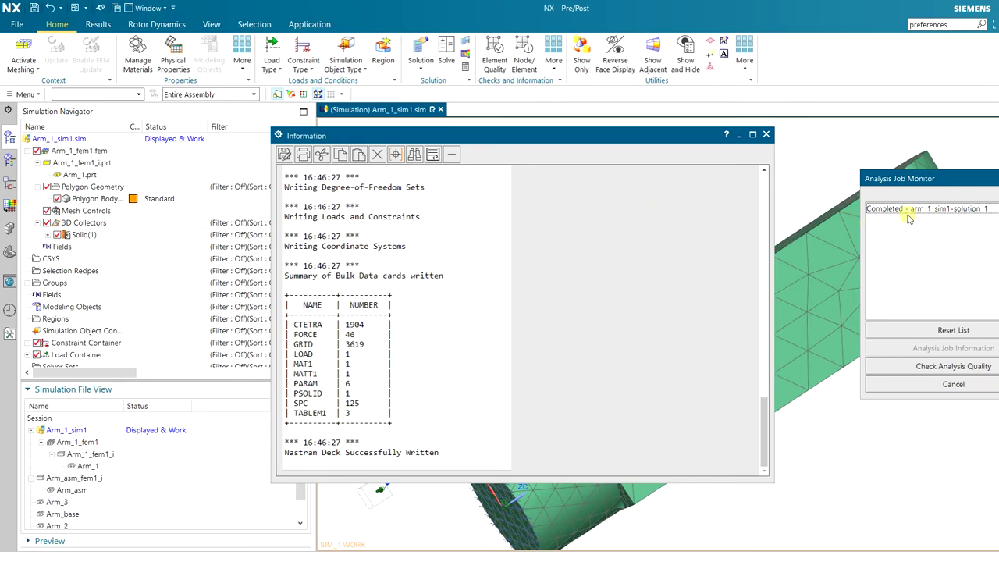
click(765, 135)
click(887, 383)
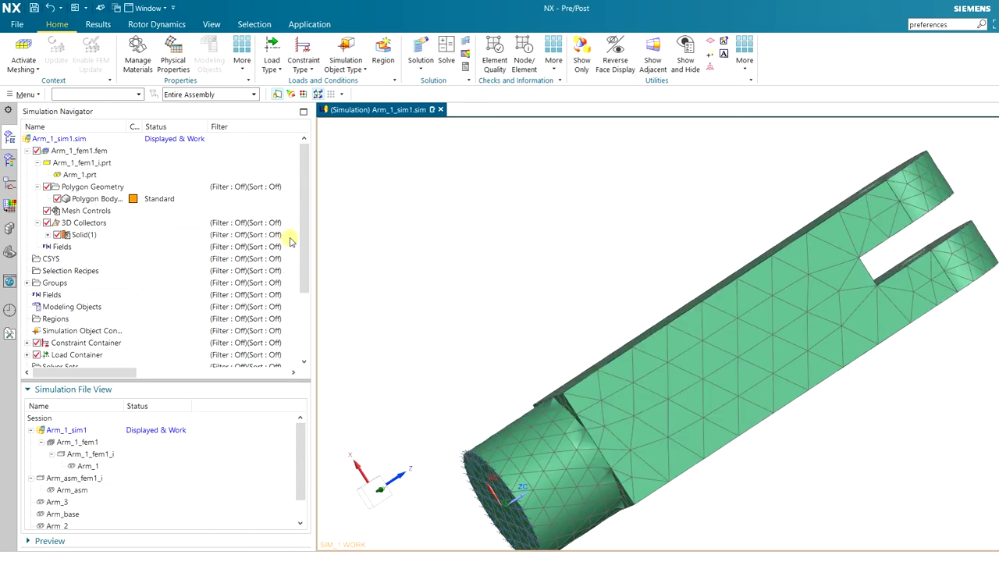
Open the structural results of Solution 1 and display the nodal displacement contour on the arm
scroll(155, 206, down, 3)
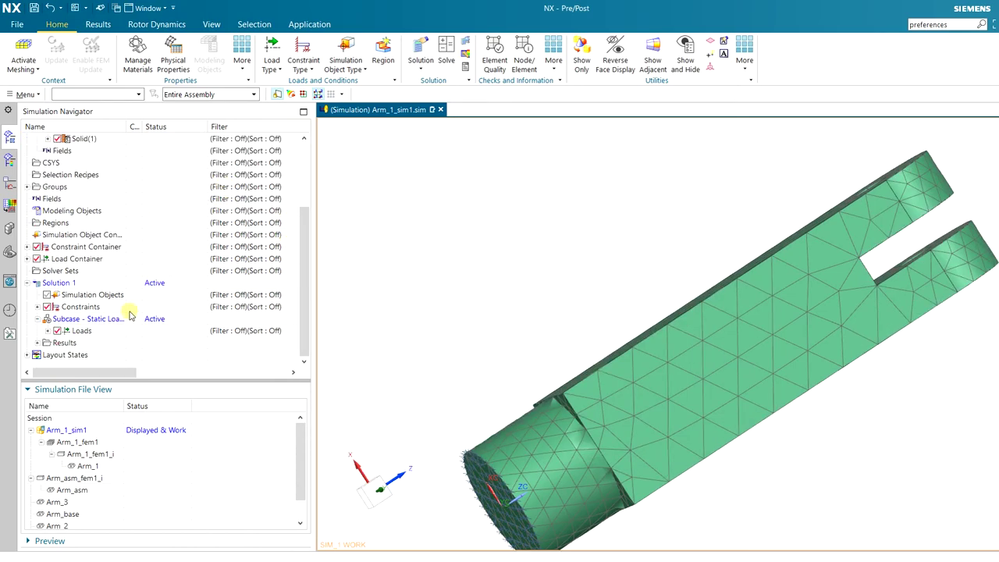
click(37, 343)
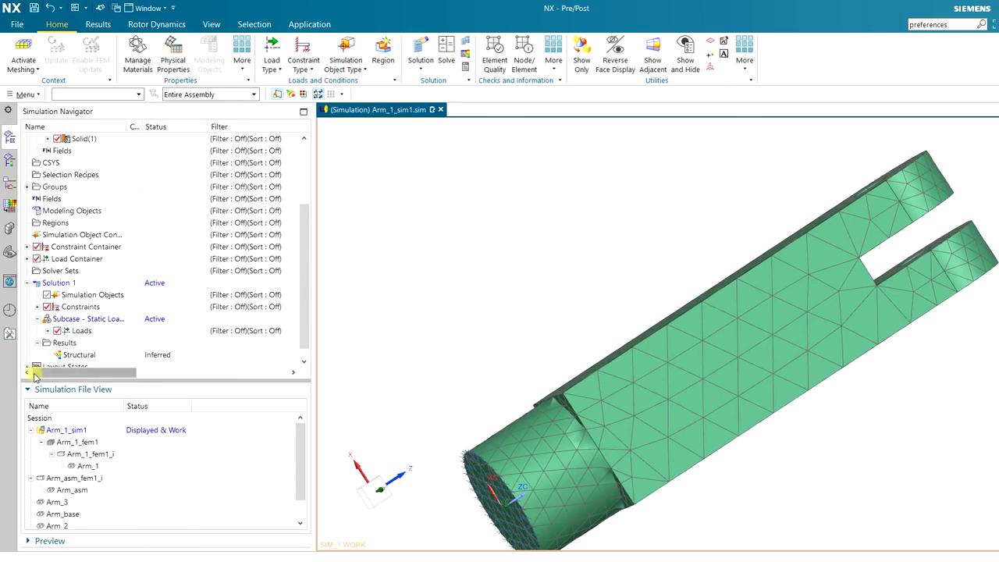
double_click(78, 355)
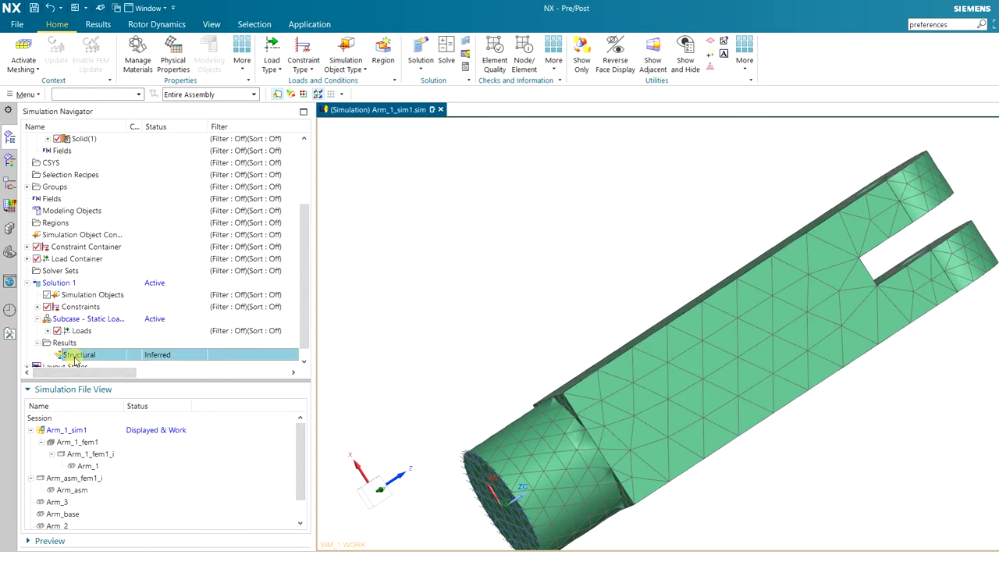
middle_drag(429, 135, 638, 184)
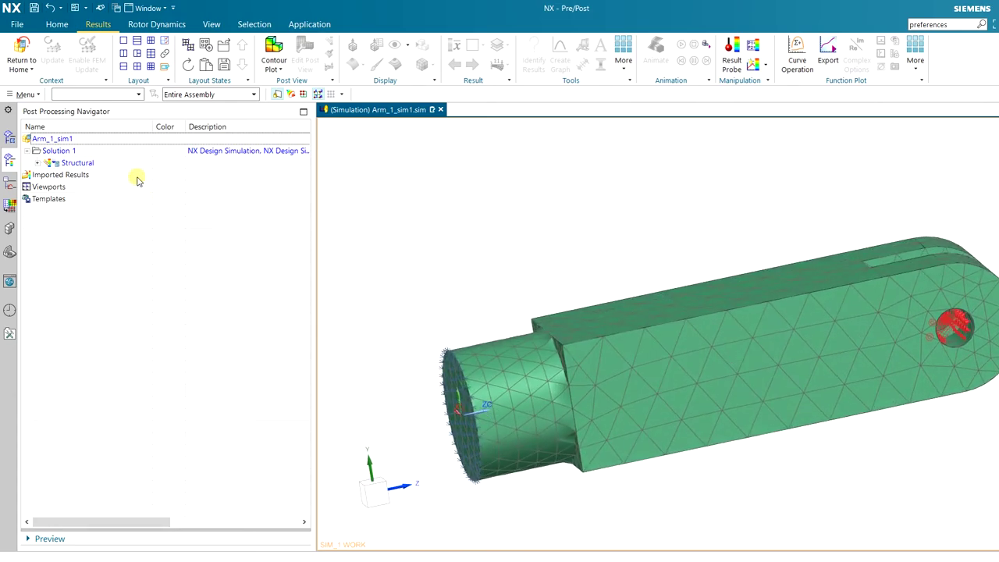
click(85, 165)
click(39, 163)
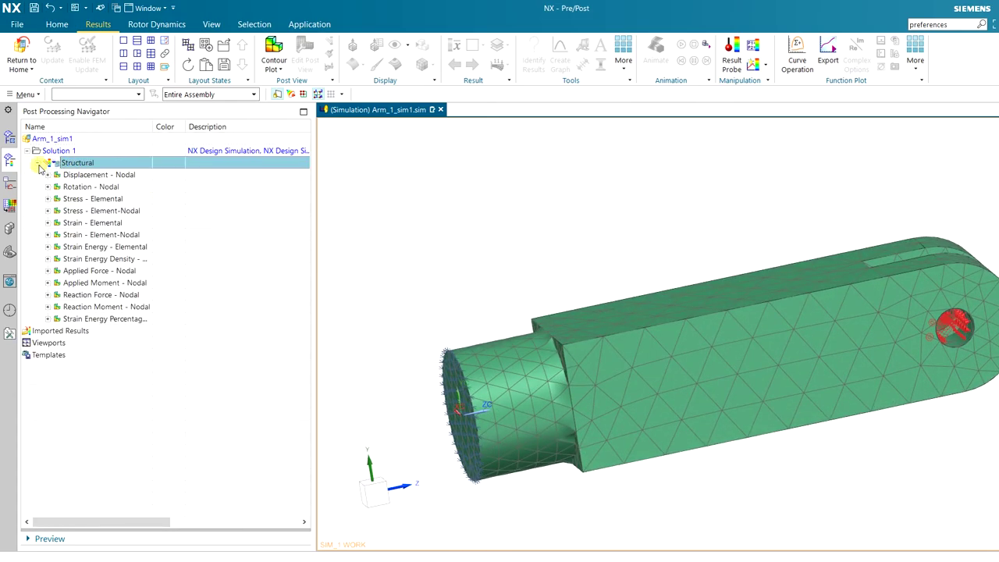
double_click(82, 175)
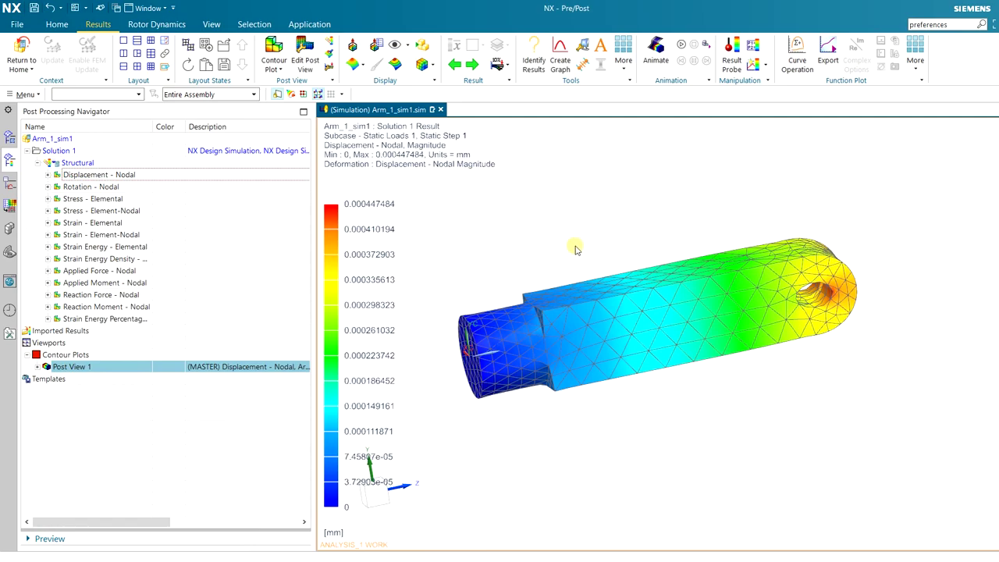
middle_drag(630, 215, 794, 236)
scroll(794, 235, up, 3)
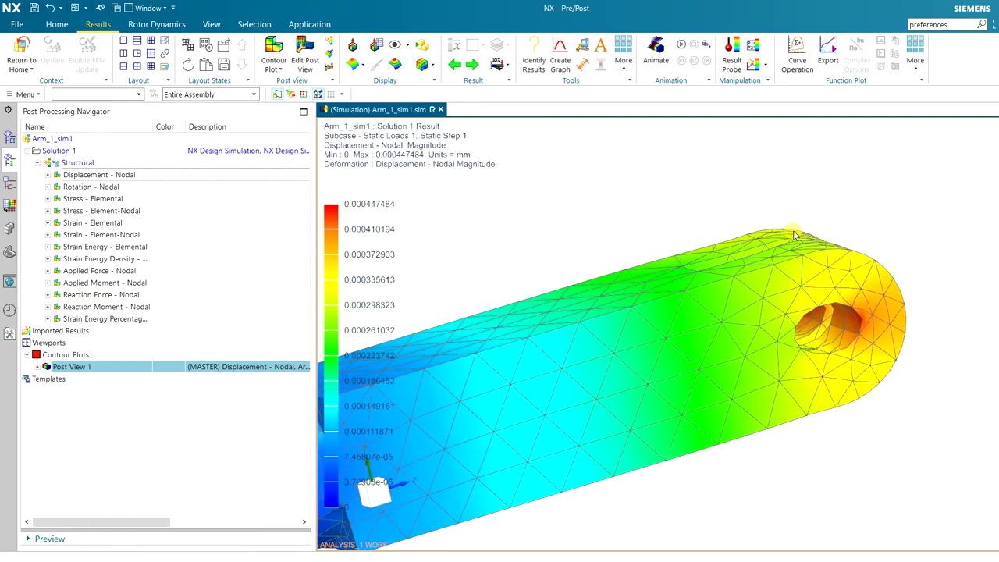
Show the displacement plot's deformation at Absolute 1:1 scale and view the arm squarely from its side
click(506, 65)
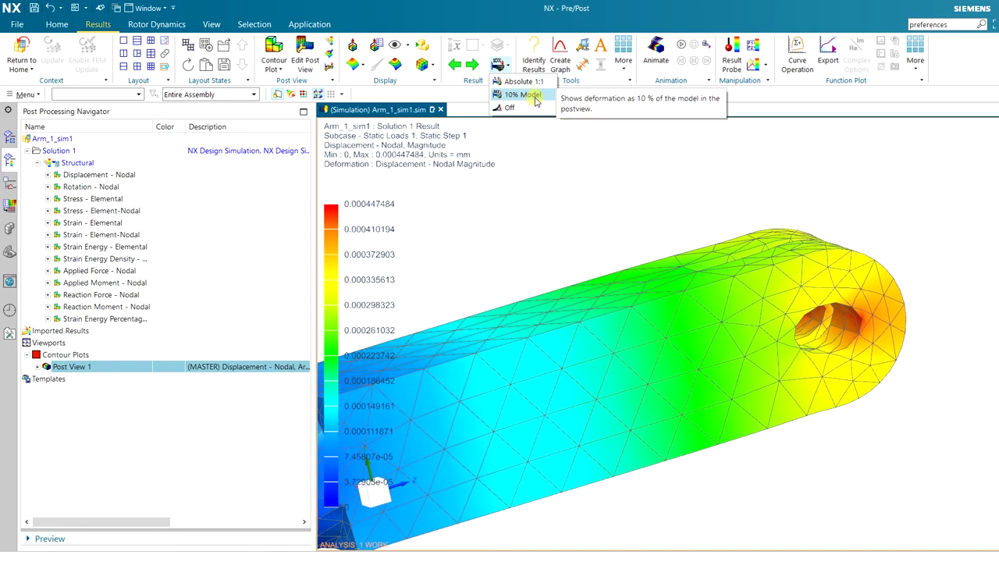
click(539, 94)
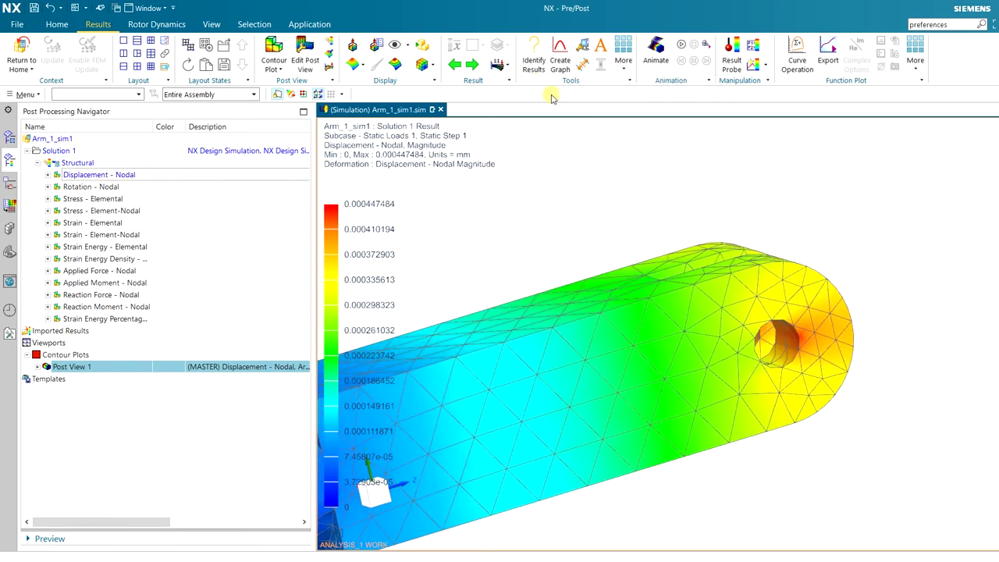
middle_drag(697, 315, 667, 295)
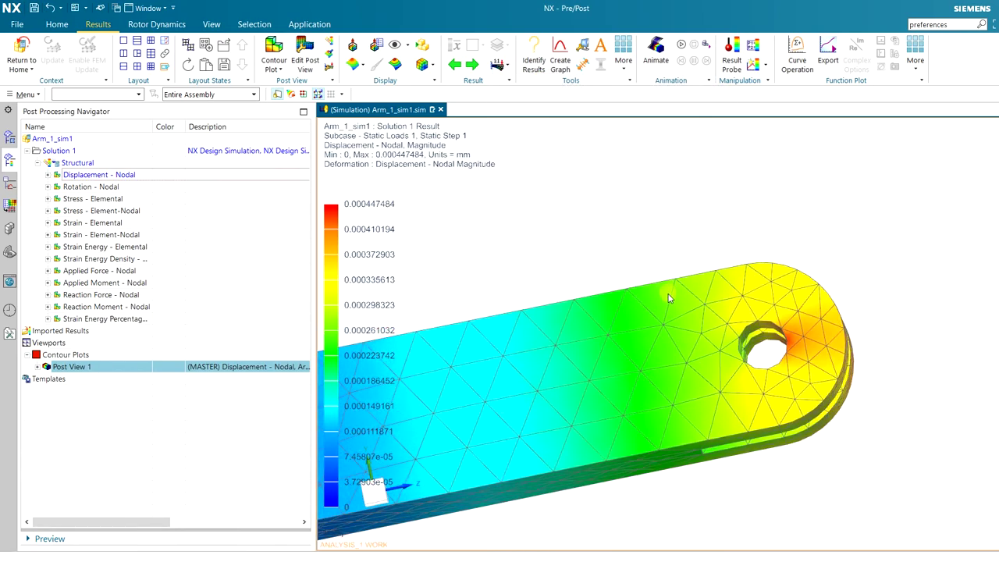
key(F8)
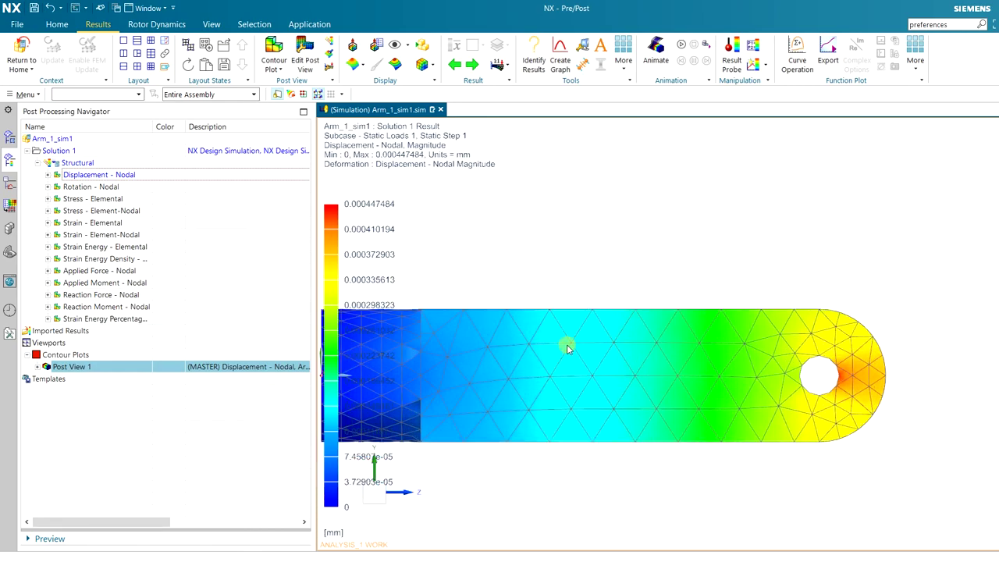
Set the displacement plot's deformation scale to 10% Model and inspect the deformed arm at an angle
click(504, 65)
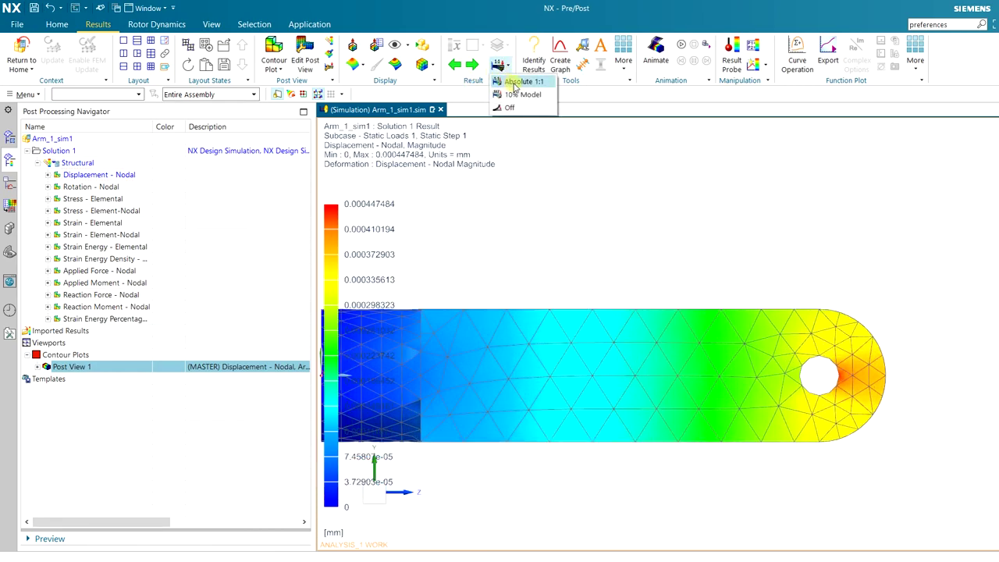
click(520, 96)
middle_drag(619, 234, 504, 241)
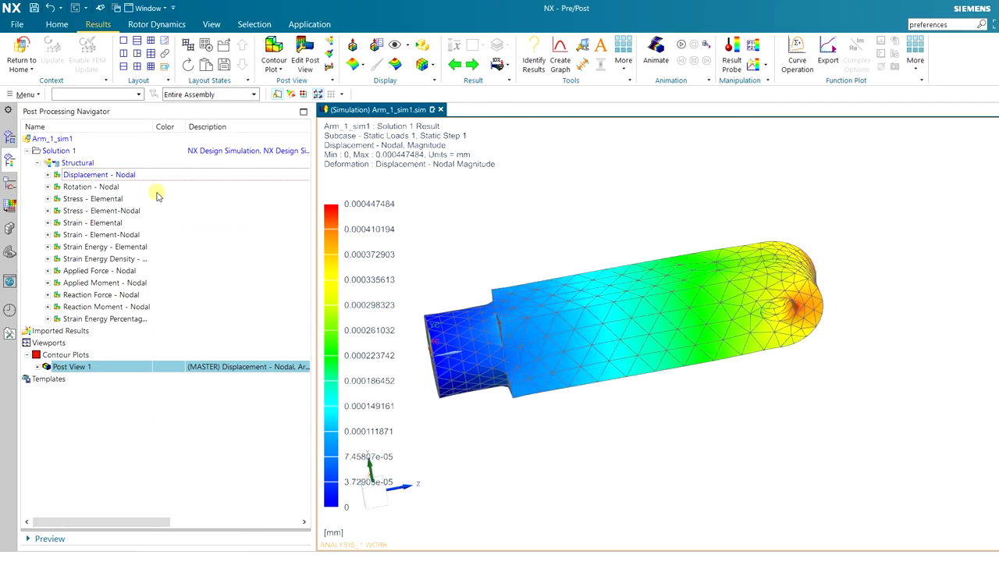
Display the elemental stress contour and inspect the stress around the fork hole and along the arm
double_click(123, 199)
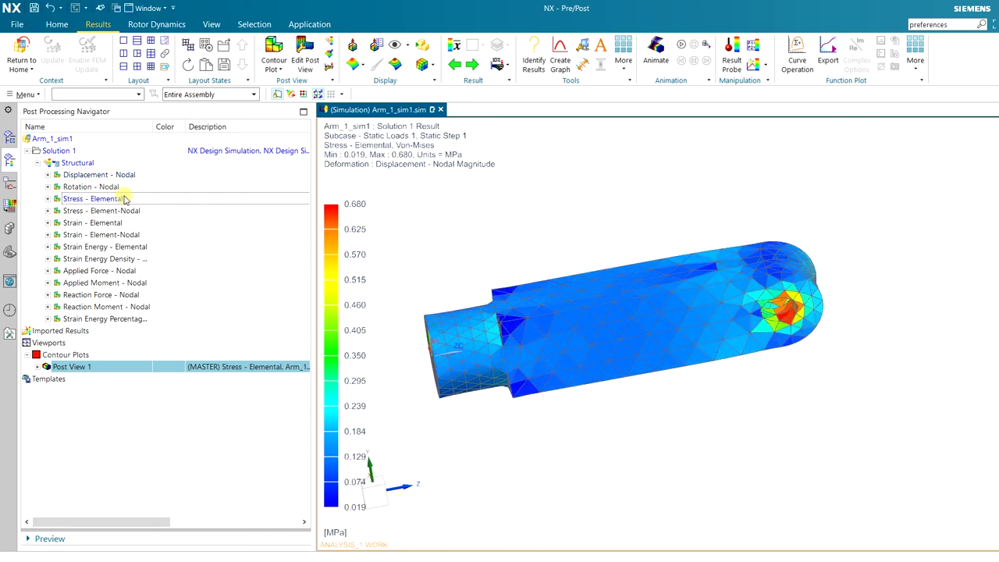
scroll(804, 299, down, 3)
middle_drag(829, 290, 726, 367)
scroll(726, 379, up, 3)
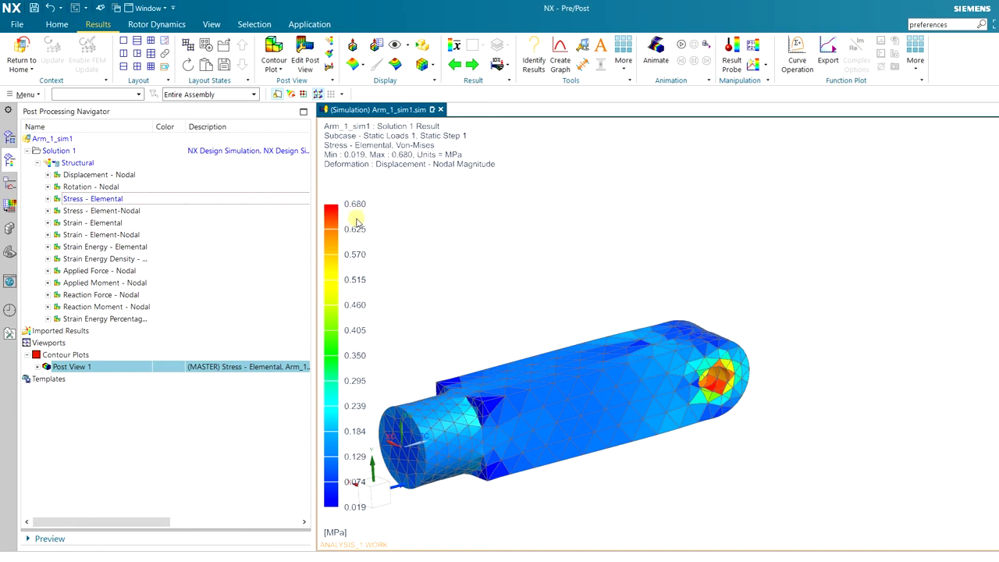
Display the element-nodal stress contour, followed by the elemental strain contour
double_click(131, 211)
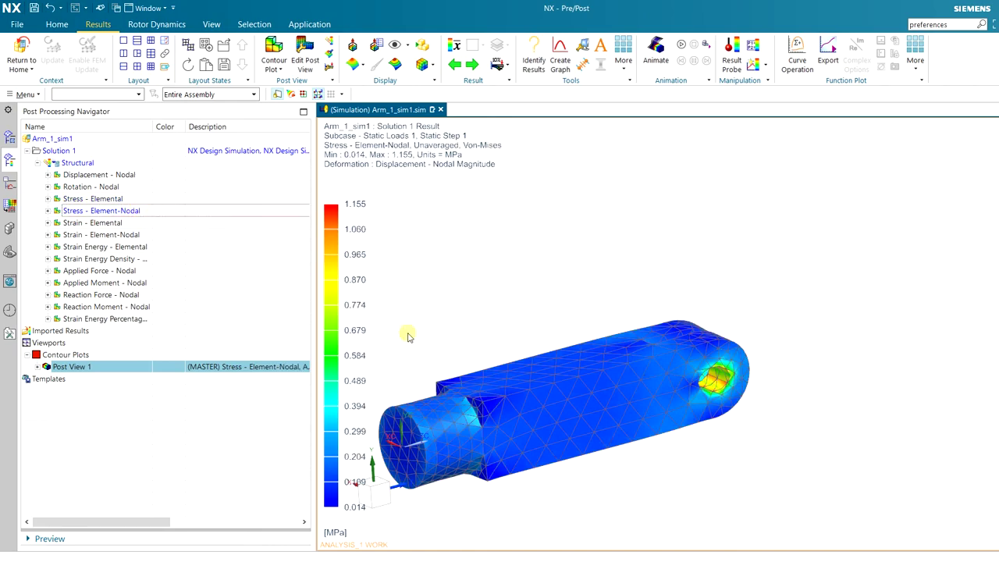
double_click(92, 222)
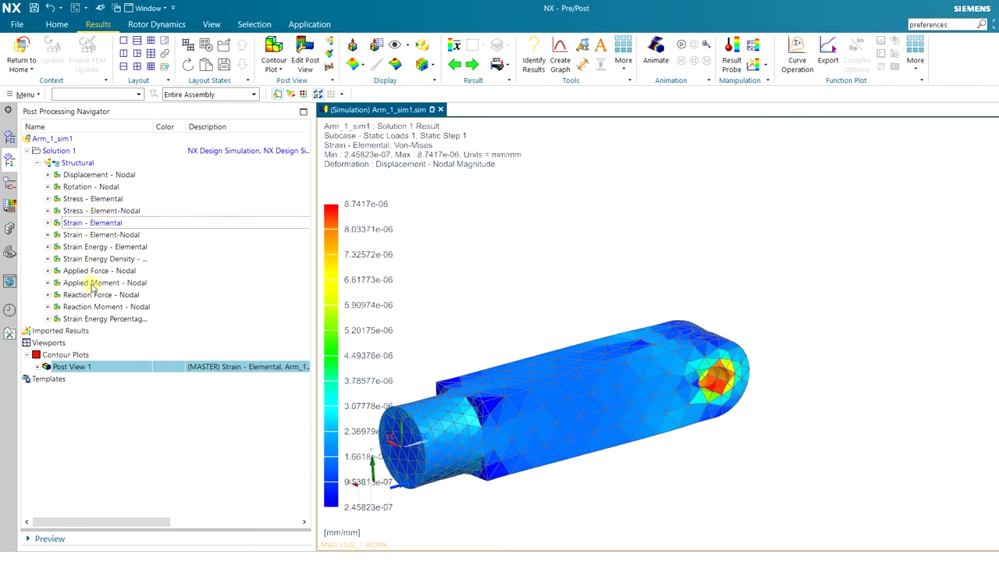
Display the nodal applied force contour, followed by the nodal reaction force contour, and inspect the fixed end face
double_click(118, 270)
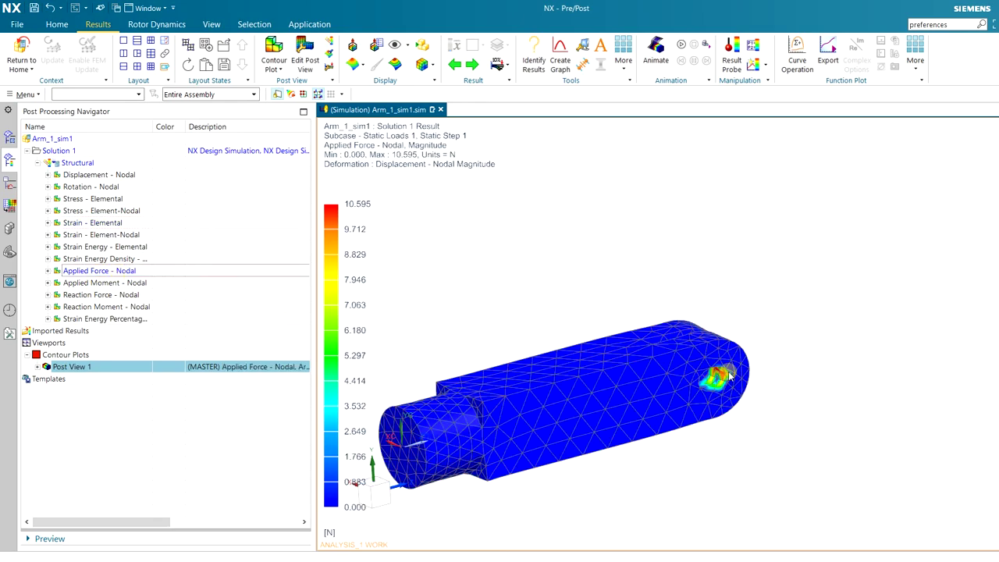
double_click(125, 295)
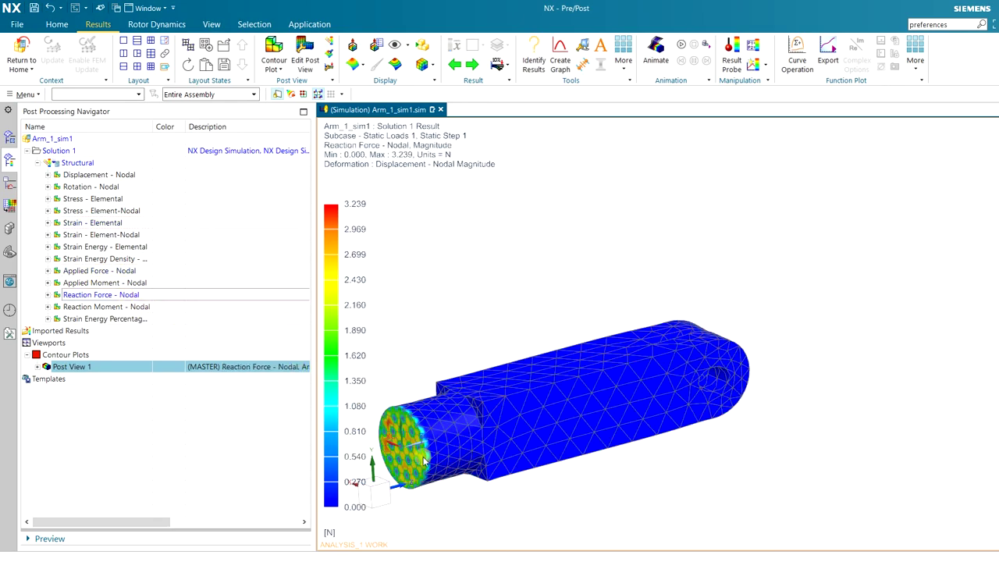
scroll(366, 422, up, 3)
scroll(419, 427, down, 5)
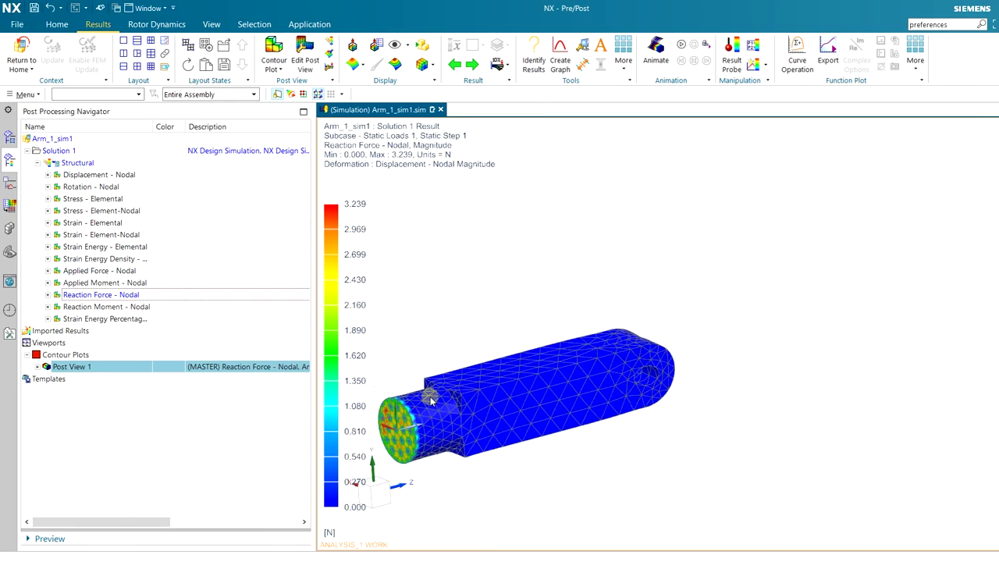